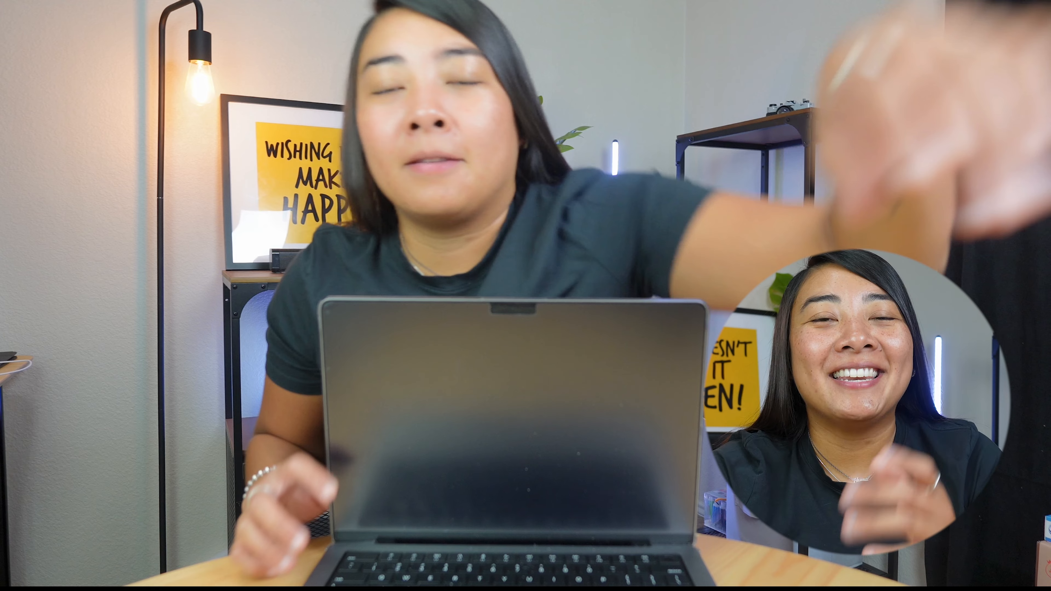
- Play the recorded video and scrub through it to find a frame with the laptop held up and pointed at
{"action": "left_click", "coordinate": [526, 484]}
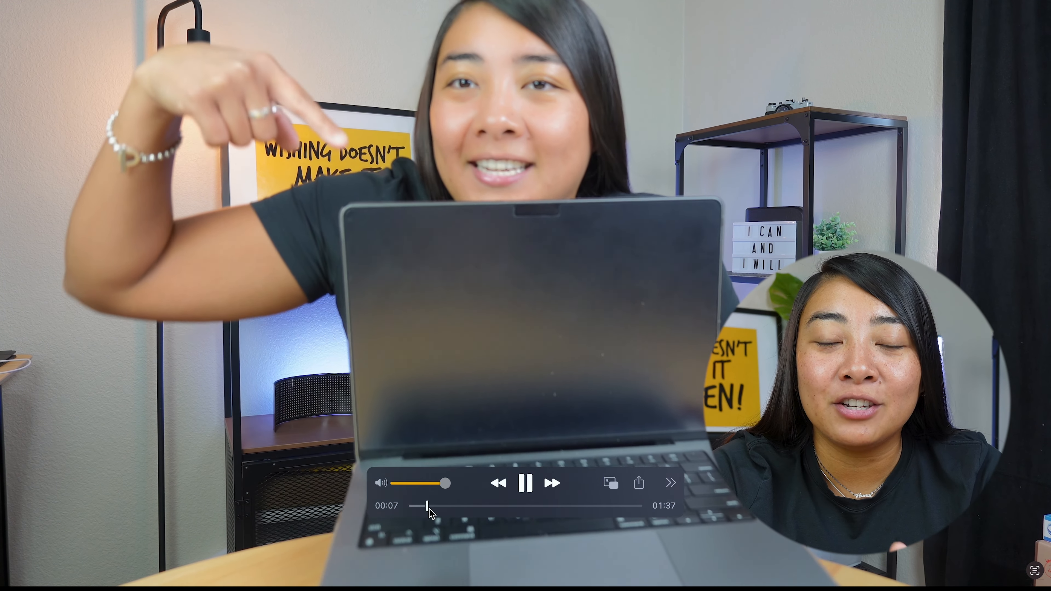
{"action": "left_click_drag", "start_coordinate": [429, 508], "coordinate": [627, 516]}
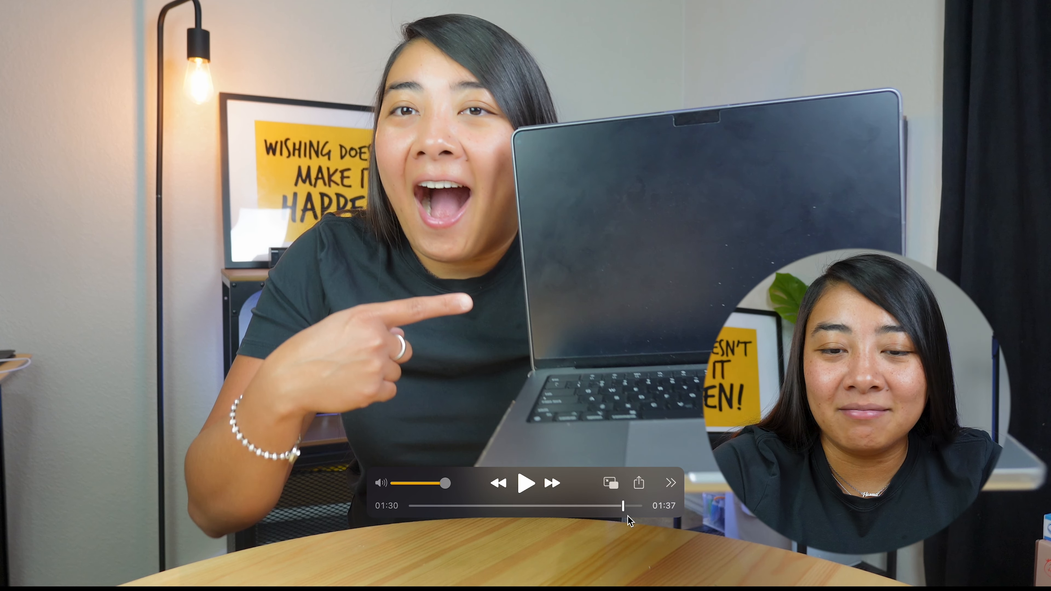
{"action": "left_click_drag", "start_coordinate": [628, 516], "coordinate": [467, 499]}
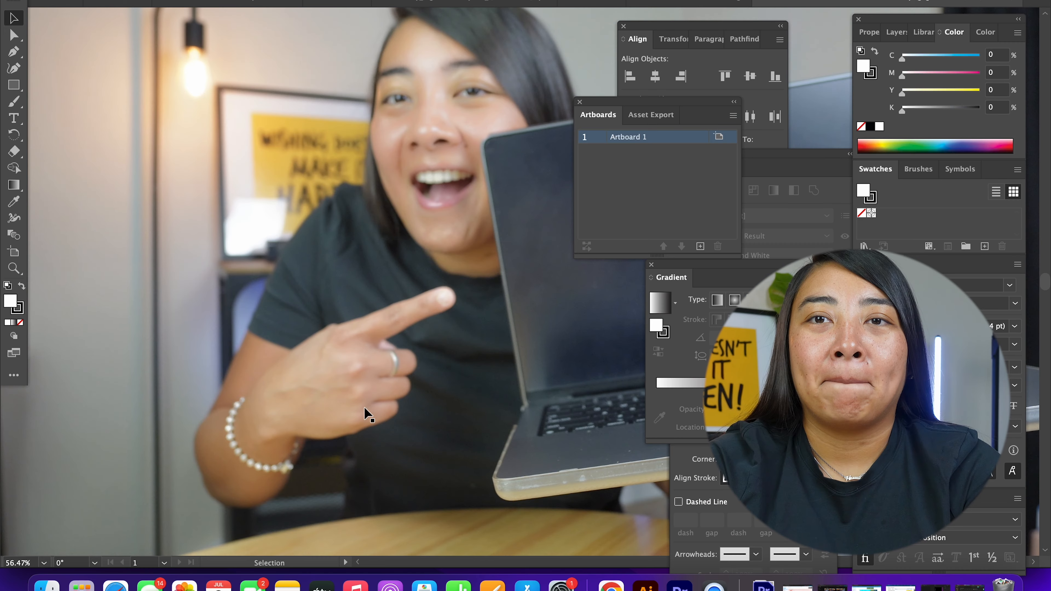
- Copy the placed laptop photo from the screenshot file in Illustrator and switch to the Untitled-18 document
{"action": "scroll", "coordinate": [364, 407], "scroll_direction": "down", "scroll_amount": 4}
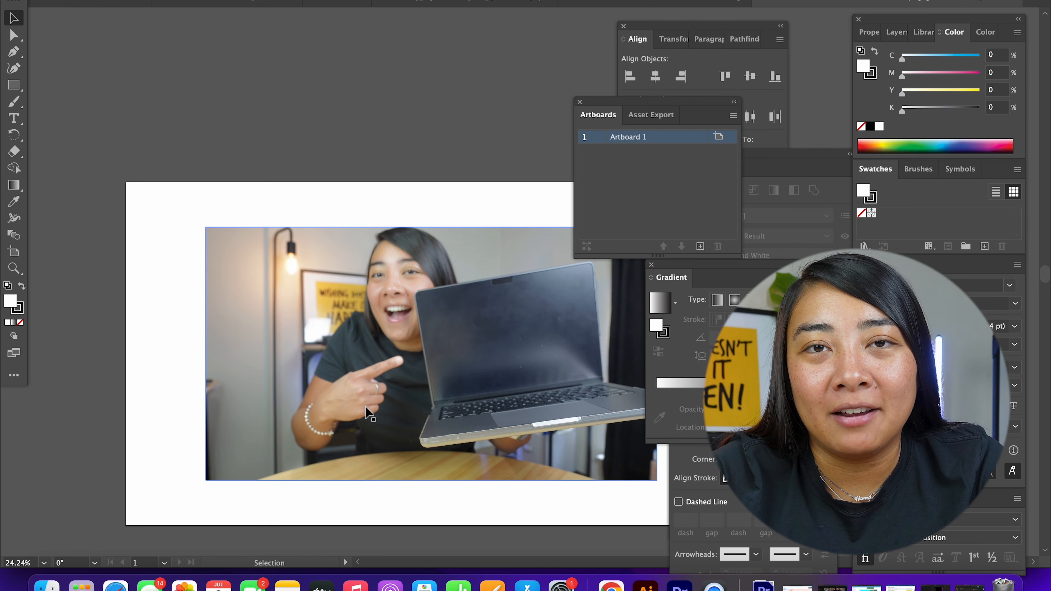
{"action": "scroll", "coordinate": [365, 408], "scroll_direction": "down", "scroll_amount": 2}
{"action": "scroll", "coordinate": [364, 408], "scroll_direction": "right", "scroll_amount": 2}
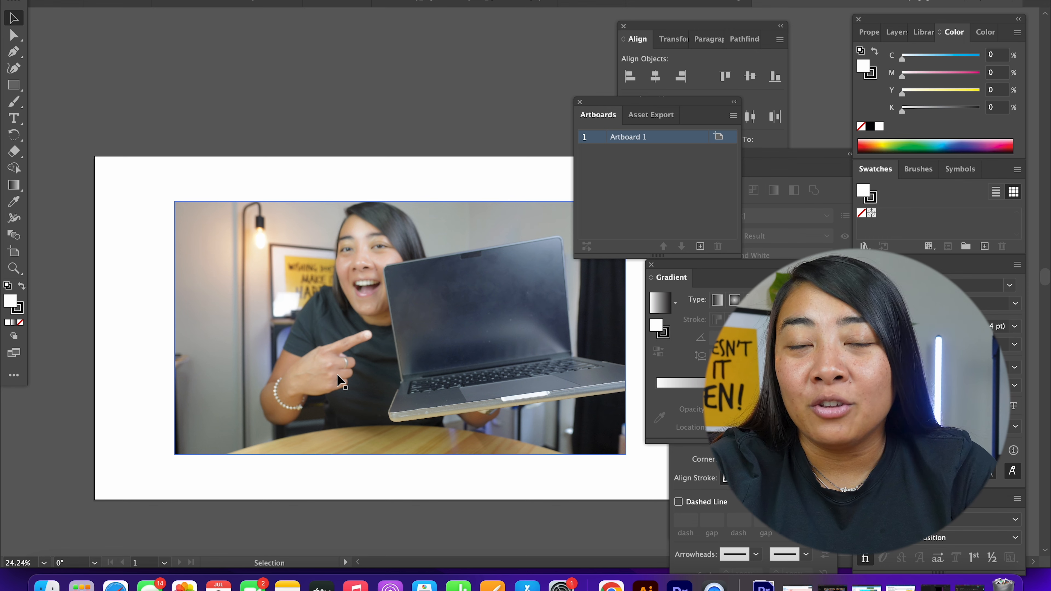
{"action": "scroll", "coordinate": [338, 375], "scroll_direction": "up", "scroll_amount": 2}
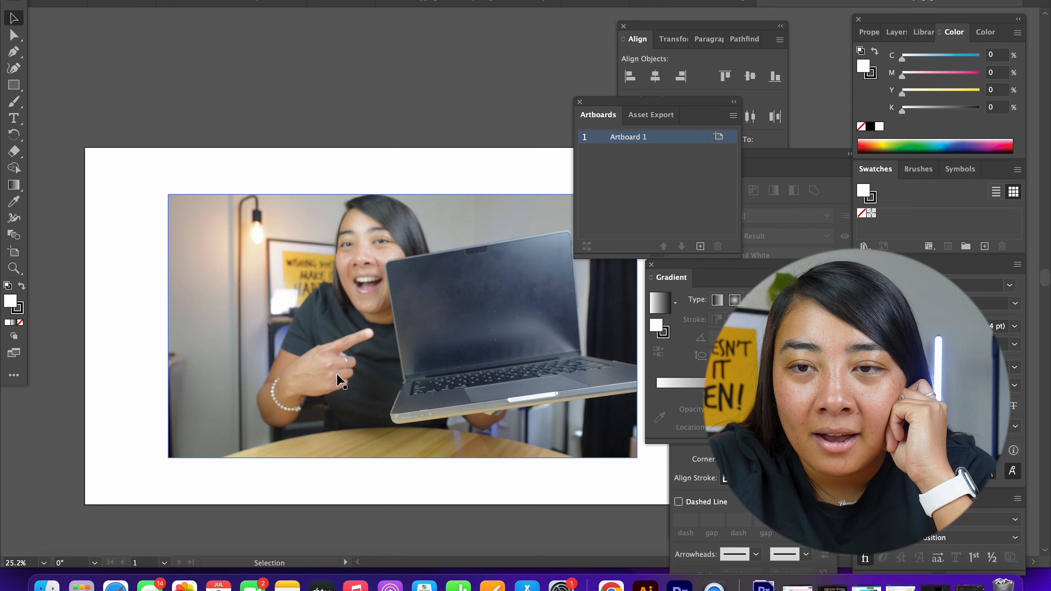
{"action": "left_click", "coordinate": [337, 374]}
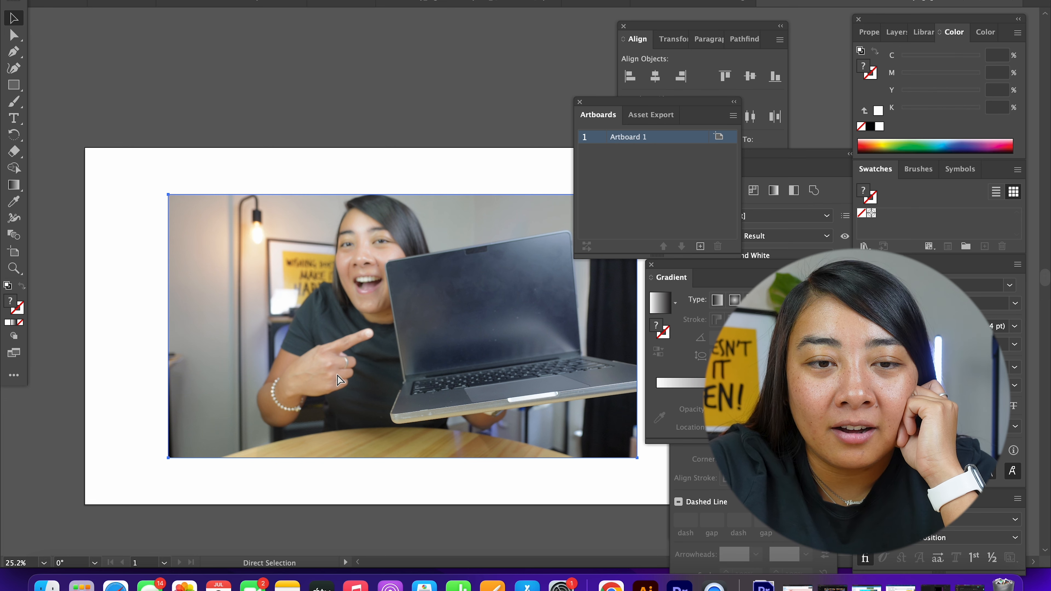
{"action": "left_click", "coordinate": [1047, 4]}
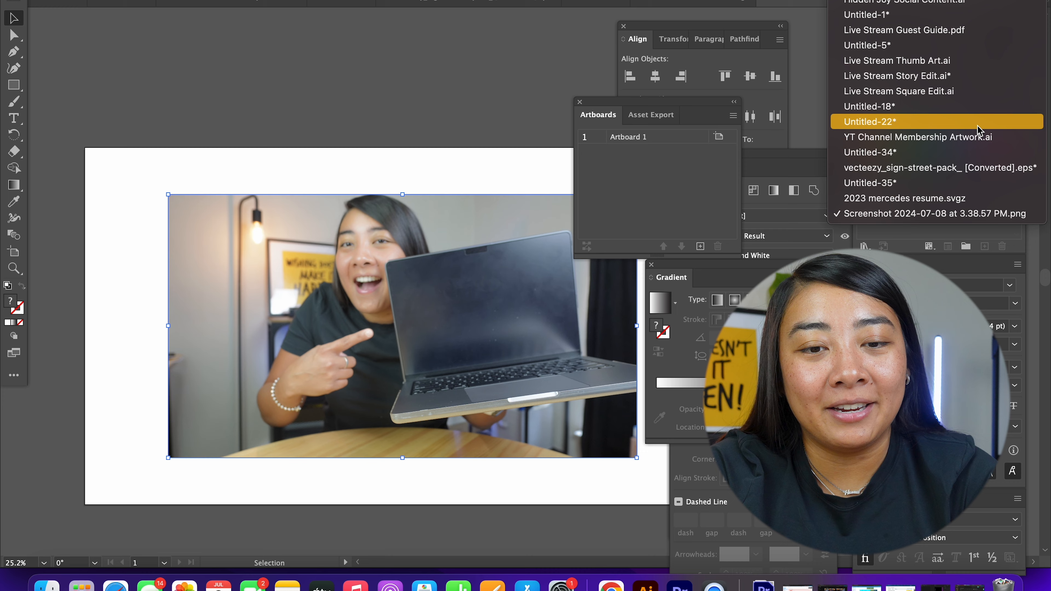
{"action": "left_click", "coordinate": [982, 106]}
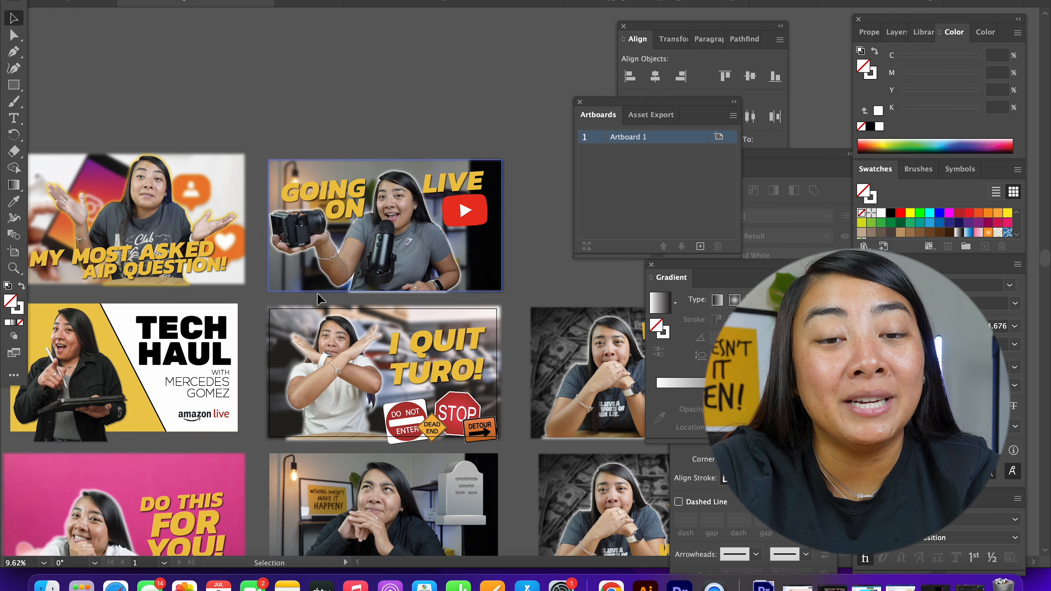
- Look over the existing thumbnail designs in the document
{"action": "scroll", "coordinate": [321, 299], "scroll_direction": "down", "scroll_amount": 5}
{"action": "scroll", "coordinate": [347, 412], "scroll_direction": "down", "scroll_amount": 2}
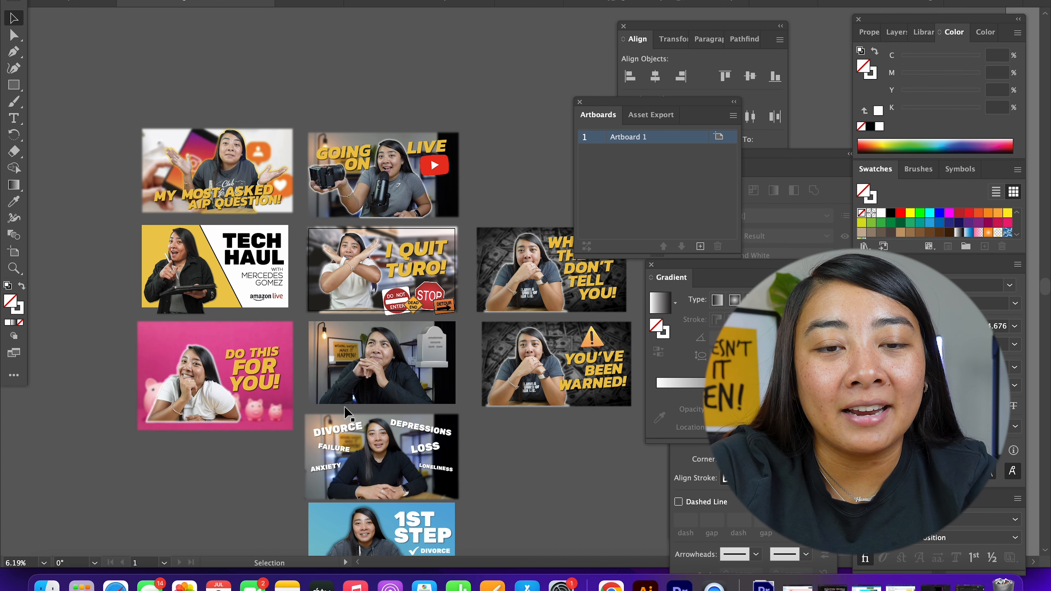
{"action": "scroll", "coordinate": [346, 412], "scroll_direction": "right", "scroll_amount": 2}
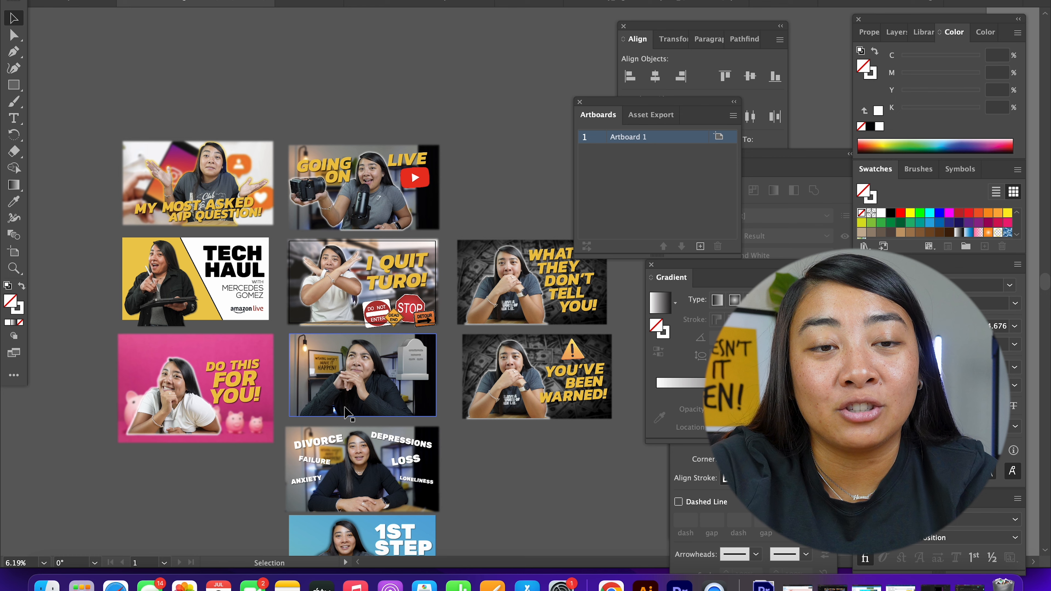
{"action": "scroll", "coordinate": [346, 412], "scroll_direction": "right", "scroll_amount": 2}
{"action": "scroll", "coordinate": [346, 412], "scroll_direction": "down", "scroll_amount": 2}
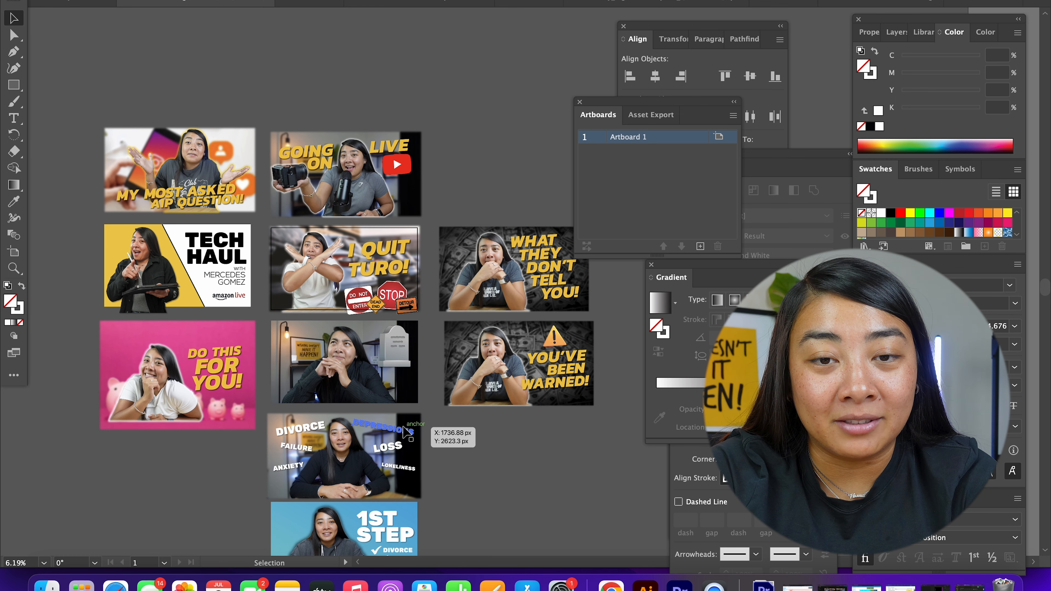
{"action": "scroll", "coordinate": [311, 296], "scroll_direction": "up", "scroll_amount": 2}
{"action": "scroll", "coordinate": [312, 295], "scroll_direction": "down", "scroll_amount": 2}
{"action": "scroll", "coordinate": [311, 296], "scroll_direction": "right", "scroll_amount": 1}
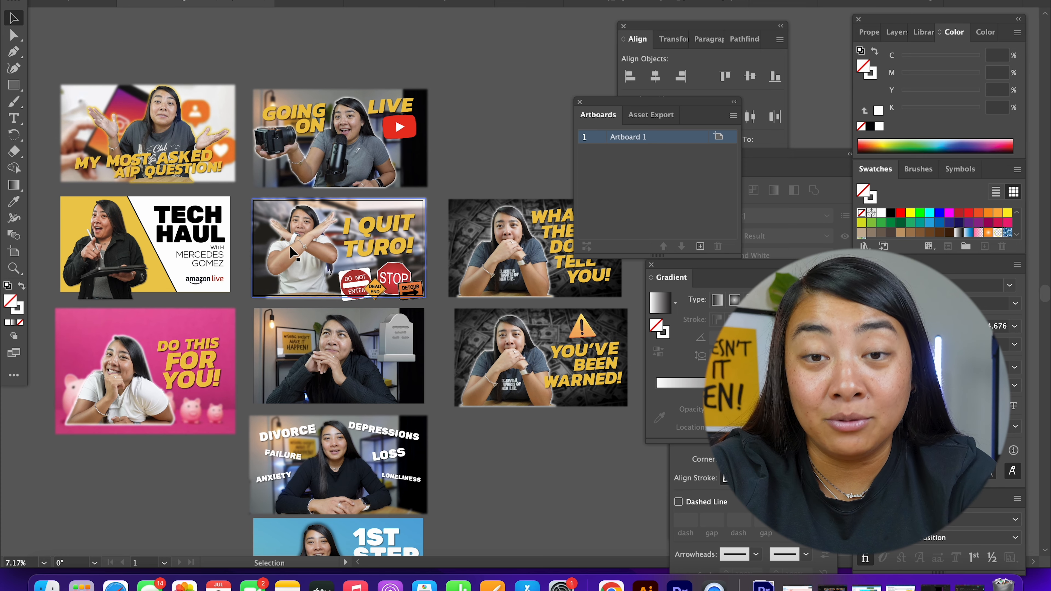
- Paste the laptop photo above the "What they don't tell you!" thumbnail and enlarge it to roughly the neighbouring thumbnails' size
{"action": "key", "text": "super+v"}
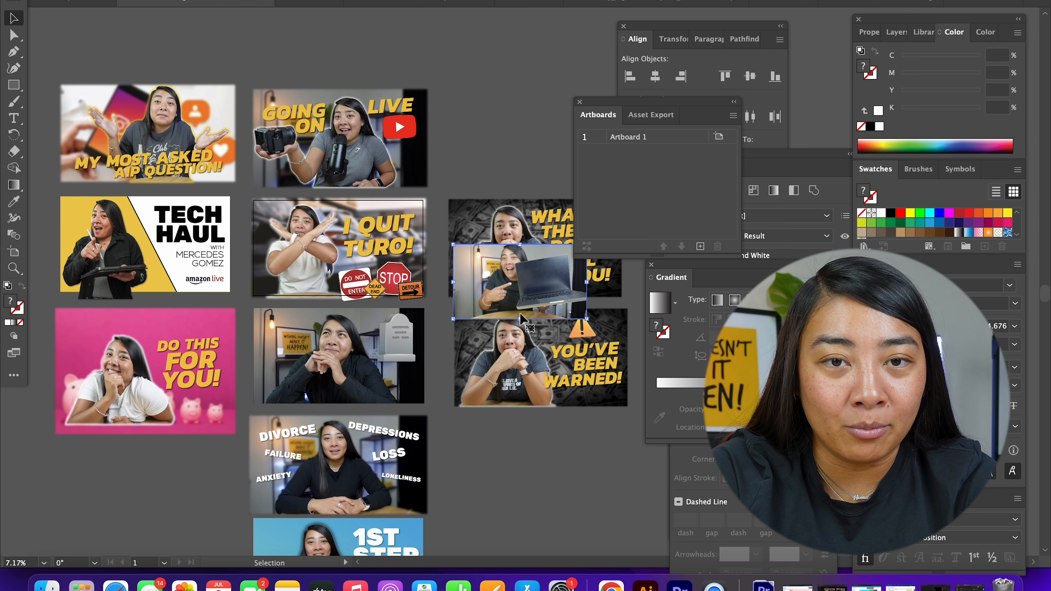
{"action": "left_click_drag", "start_coordinate": [527, 278], "coordinate": [553, 158]}
{"action": "scroll", "coordinate": [522, 123], "scroll_direction": "right", "scroll_amount": 3}
{"action": "scroll", "coordinate": [522, 123], "scroll_direction": "down", "scroll_amount": 2}
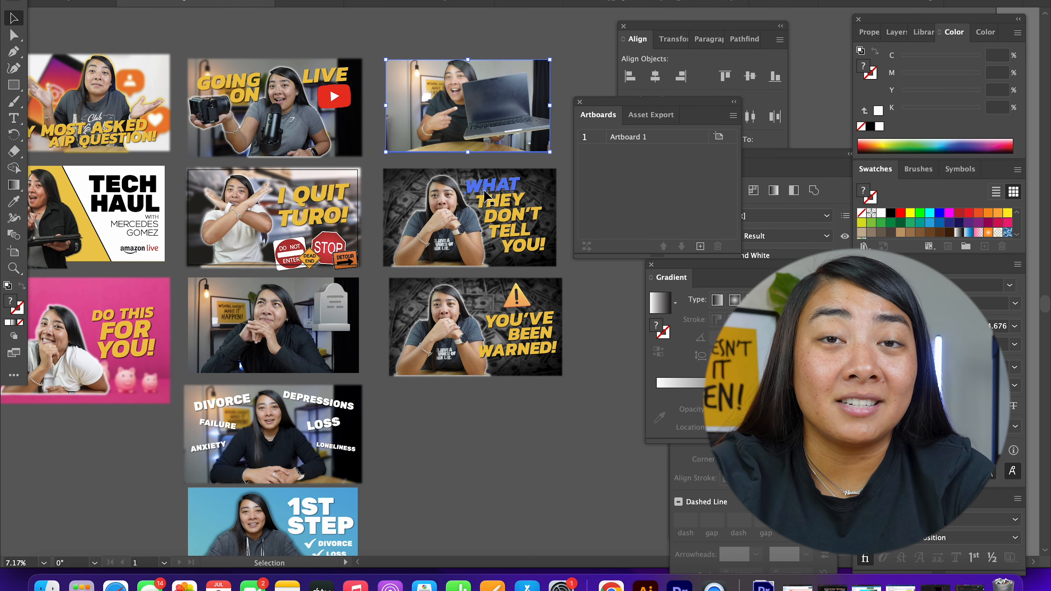
{"action": "left_click", "coordinate": [447, 54]}
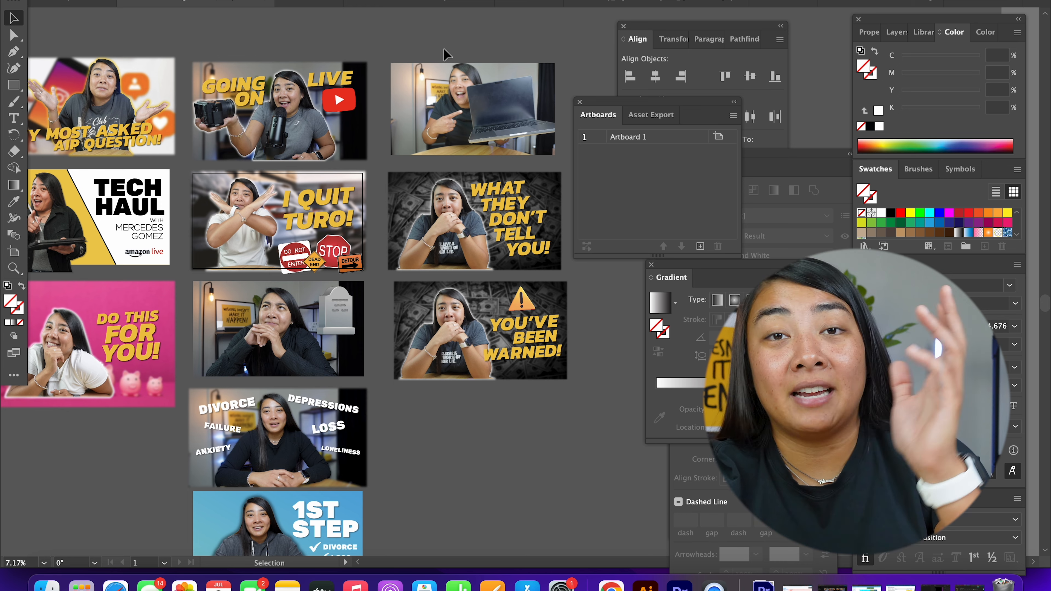
- Compare the pasted laptop photo with the finished thumbnails around it, examining their cut-outs, text and backgrounds
{"action": "scroll", "coordinate": [414, 158], "scroll_direction": "up", "scroll_amount": 2}
{"action": "scroll", "coordinate": [414, 158], "scroll_direction": "left", "scroll_amount": 1}
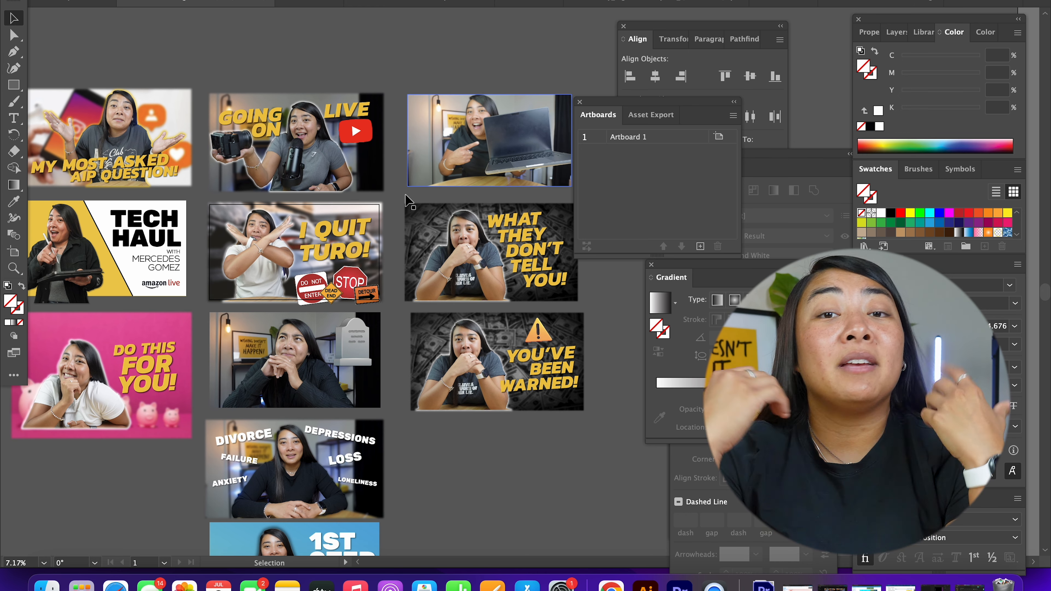
{"action": "left_click", "coordinate": [383, 258]}
{"action": "scroll", "coordinate": [381, 254], "scroll_direction": "up", "scroll_amount": 1}
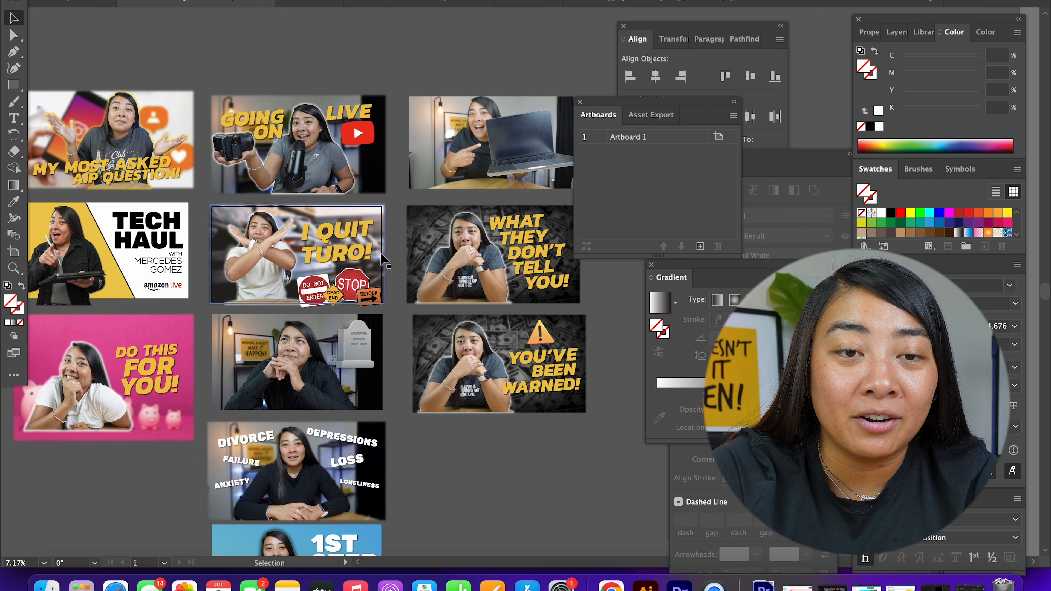
{"action": "left_click", "coordinate": [458, 150]}
{"action": "scroll", "coordinate": [458, 150], "scroll_direction": "up", "scroll_amount": 4}
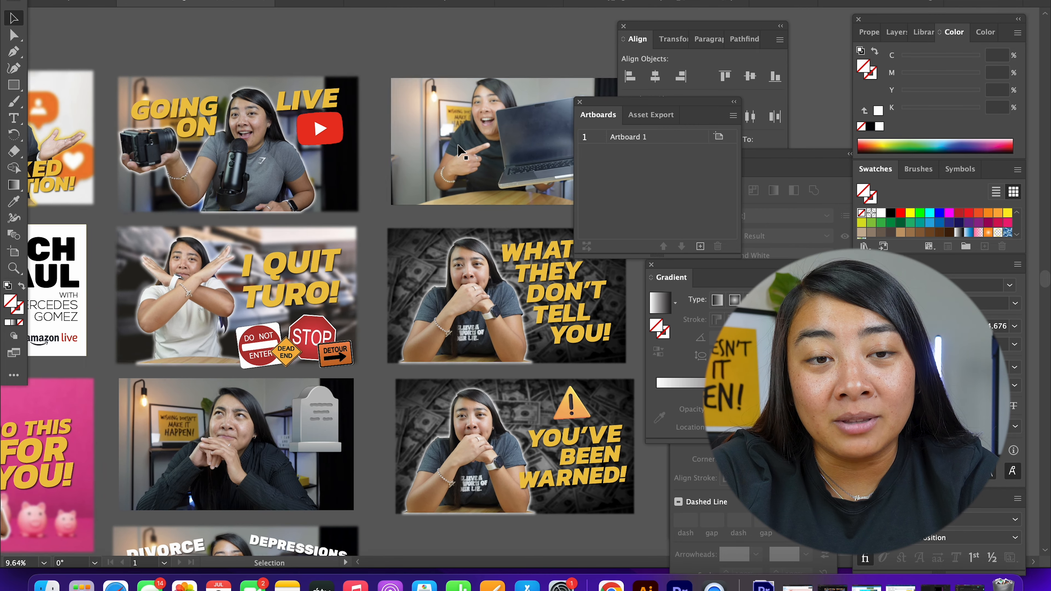
{"action": "scroll", "coordinate": [458, 150], "scroll_direction": "up", "scroll_amount": 1}
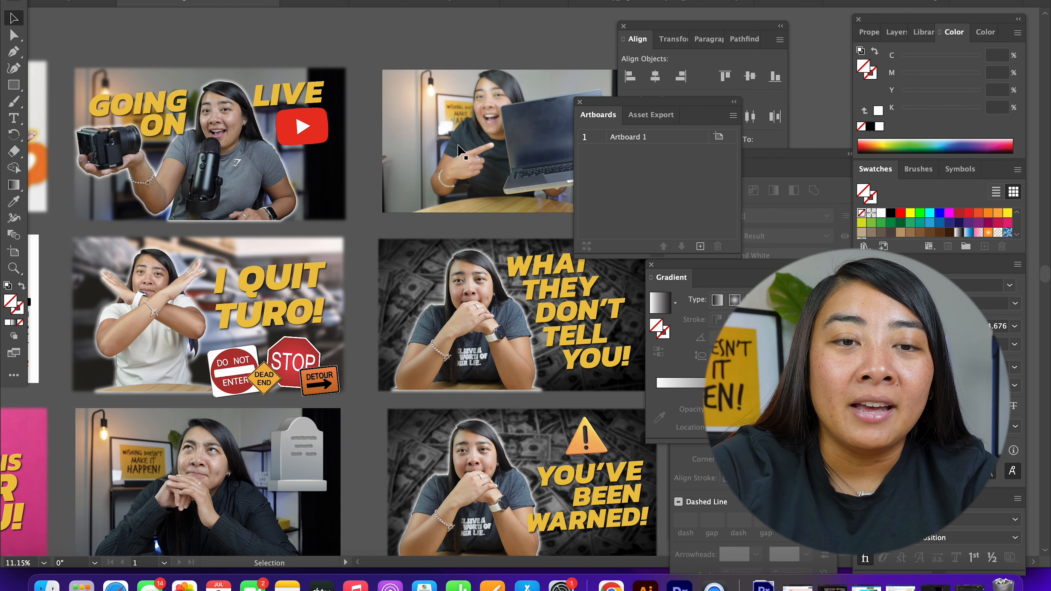
{"action": "scroll", "coordinate": [458, 150], "scroll_direction": "down", "scroll_amount": 2}
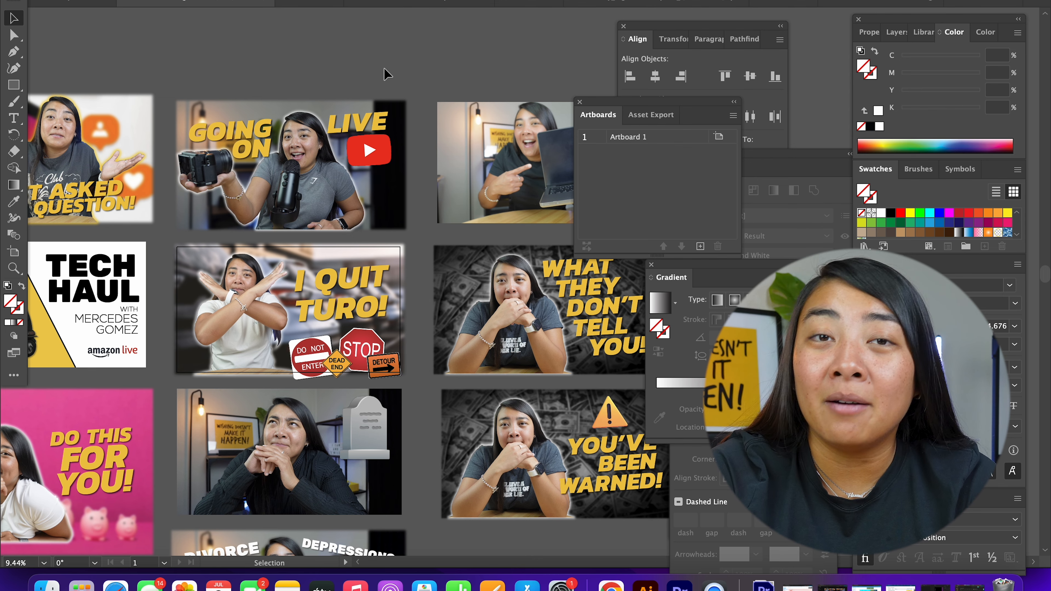
{"action": "scroll", "coordinate": [373, 106], "scroll_direction": "down", "scroll_amount": 3}
{"action": "scroll", "coordinate": [372, 105], "scroll_direction": "left", "scroll_amount": 1}
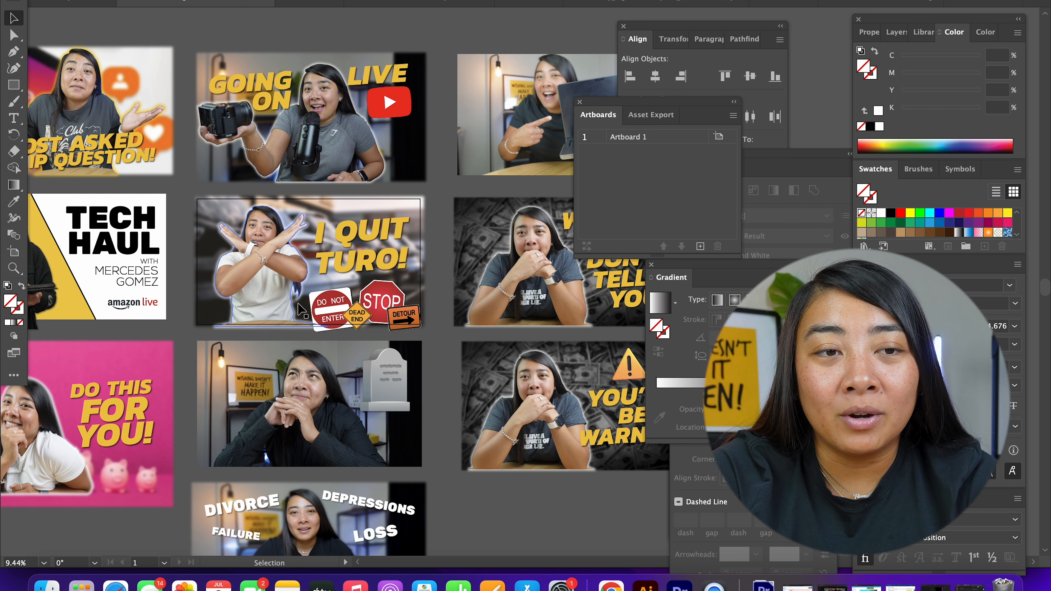
{"action": "scroll", "coordinate": [366, 282], "scroll_direction": "up", "scroll_amount": 2}
{"action": "scroll", "coordinate": [367, 281], "scroll_direction": "right", "scroll_amount": 2}
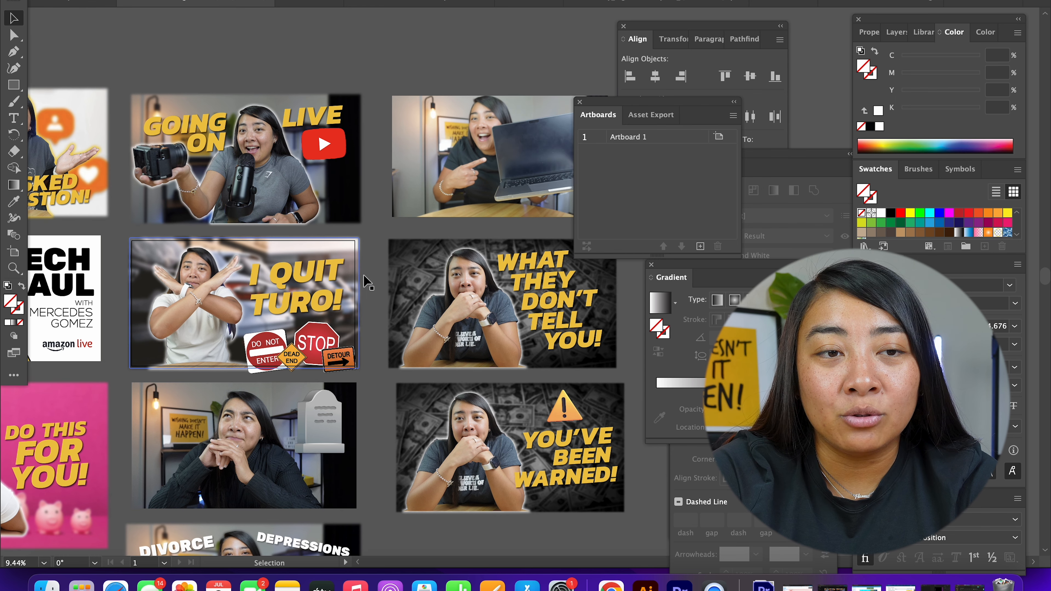
- Start a Pen path at the laptop photo's bottom edge and trace the table's curved edge up to the dark shirt
{"action": "key", "text": "p"}
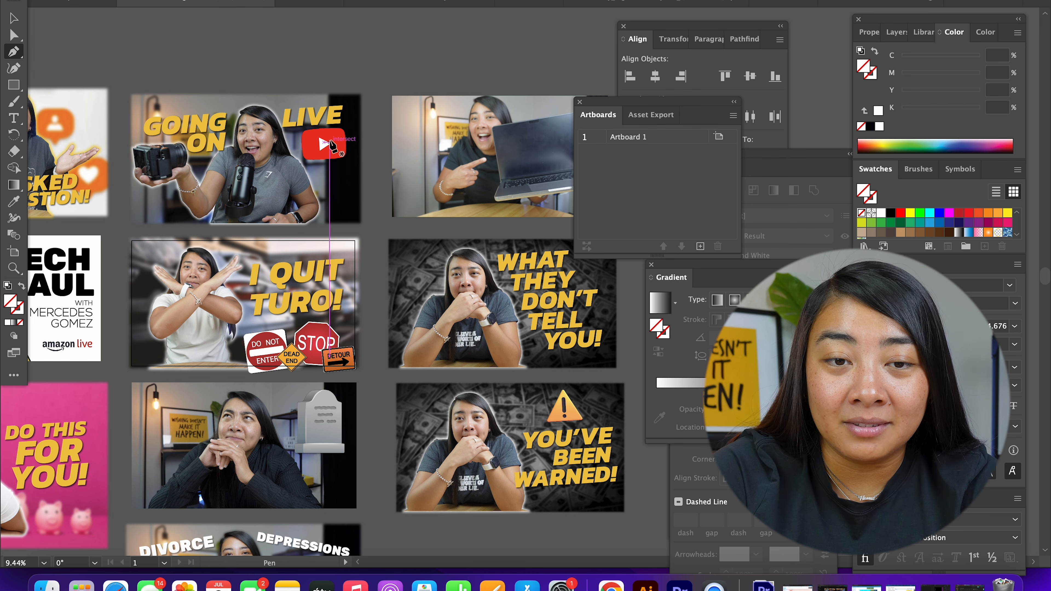
{"action": "scroll", "coordinate": [327, 224], "scroll_direction": "right", "scroll_amount": 5}
{"action": "scroll", "coordinate": [327, 223], "scroll_direction": "up", "scroll_amount": 2}
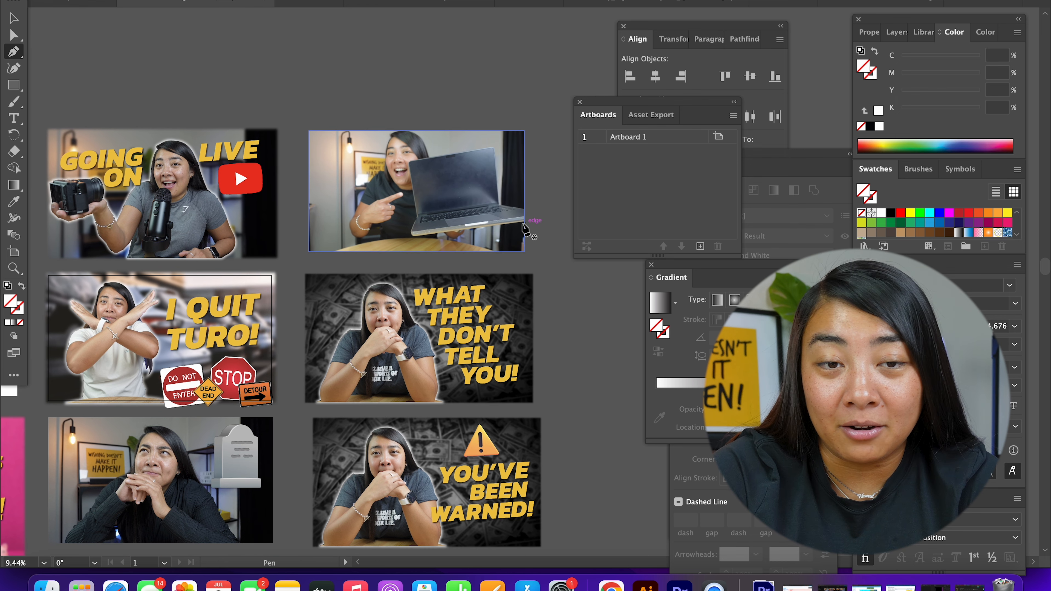
{"action": "scroll", "coordinate": [522, 224], "scroll_direction": "up", "scroll_amount": 6}
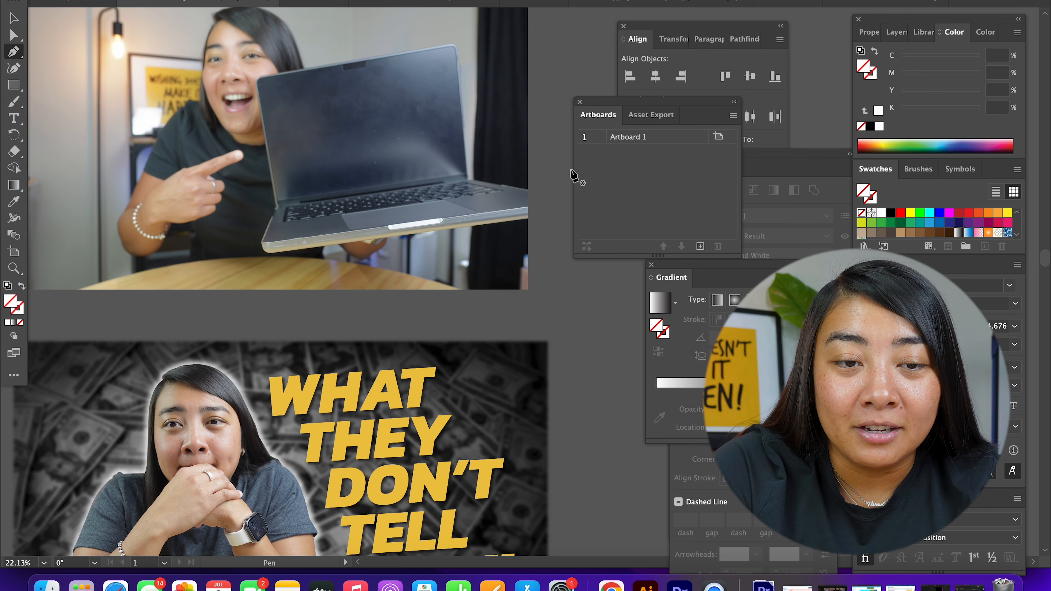
{"action": "scroll", "coordinate": [325, 260], "scroll_direction": "up", "scroll_amount": 3}
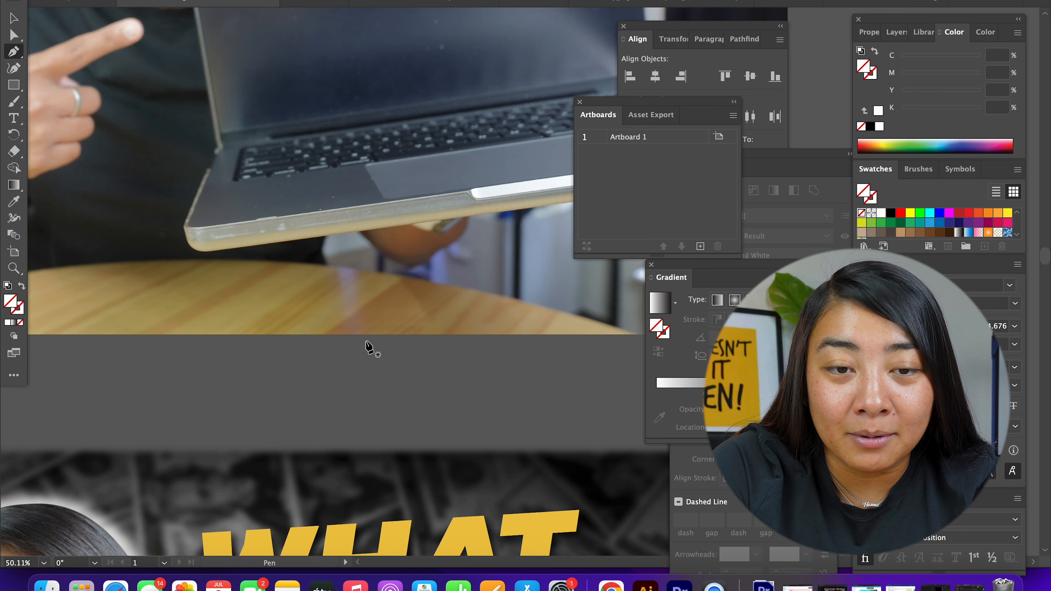
{"action": "scroll", "coordinate": [368, 347], "scroll_direction": "down", "scroll_amount": 4}
{"action": "scroll", "coordinate": [344, 329], "scroll_direction": "down", "scroll_amount": 2}
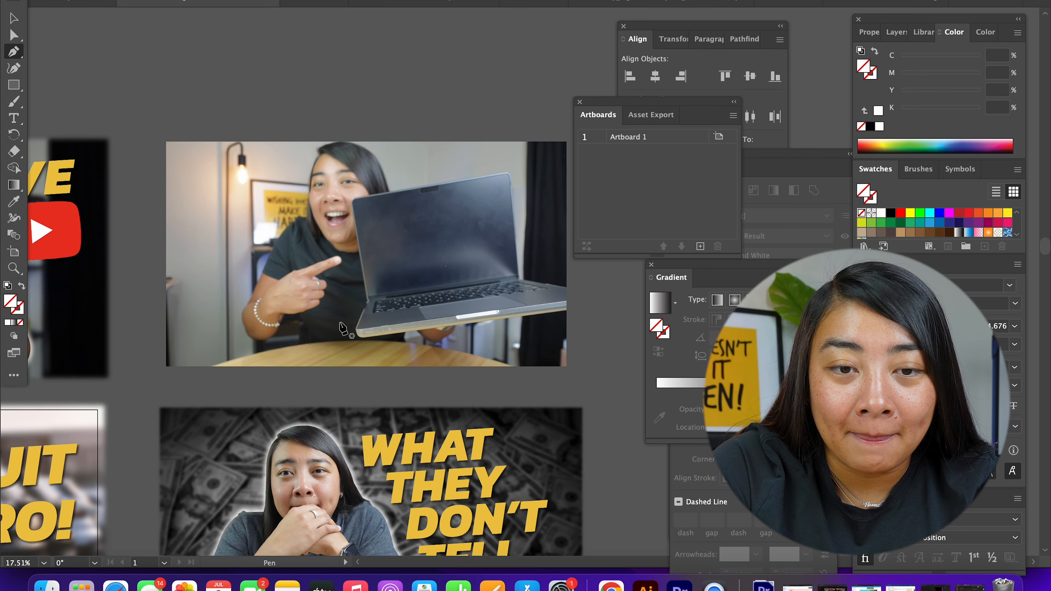
{"action": "scroll", "coordinate": [188, 378], "scroll_direction": "up", "scroll_amount": 4}
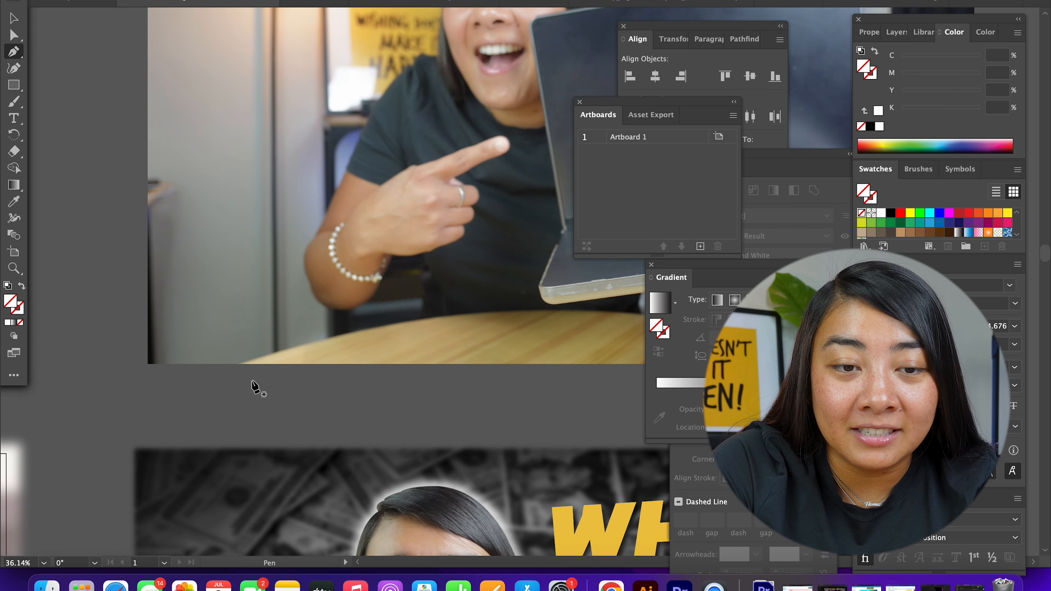
{"action": "left_click", "coordinate": [243, 364]}
{"action": "scroll", "coordinate": [340, 357], "scroll_direction": "up", "scroll_amount": 3}
{"action": "scroll", "coordinate": [344, 357], "scroll_direction": "down", "scroll_amount": 2}
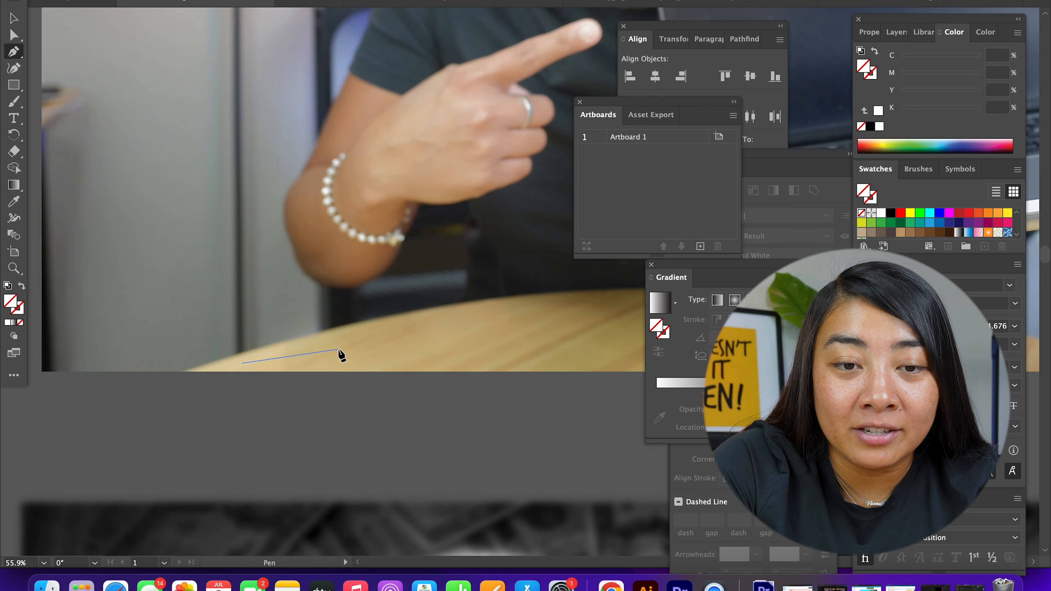
{"action": "scroll", "coordinate": [355, 357], "scroll_direction": "up", "scroll_amount": 2}
{"action": "left_click_drag", "start_coordinate": [389, 357], "coordinate": [507, 344]}
{"action": "left_click", "coordinate": [389, 357]}
{"action": "mouse_move", "coordinate": [425, 349]}
{"action": "left_mouse_down"}
{"action": "mouse_move", "coordinate": [424, 282]}
{"action": "mouse_move", "coordinate": [425, 355]}
{"action": "mouse_move", "coordinate": [427, 334]}
{"action": "left_mouse_up"}
- Continue the path up the shirt's side to the underside of the pointing hand, with corner anchors where the outline turns
{"action": "left_click", "coordinate": [425, 314]}
{"action": "left_click", "coordinate": [396, 257]}
{"action": "left_click_drag", "start_coordinate": [396, 244], "coordinate": [396, 244]}
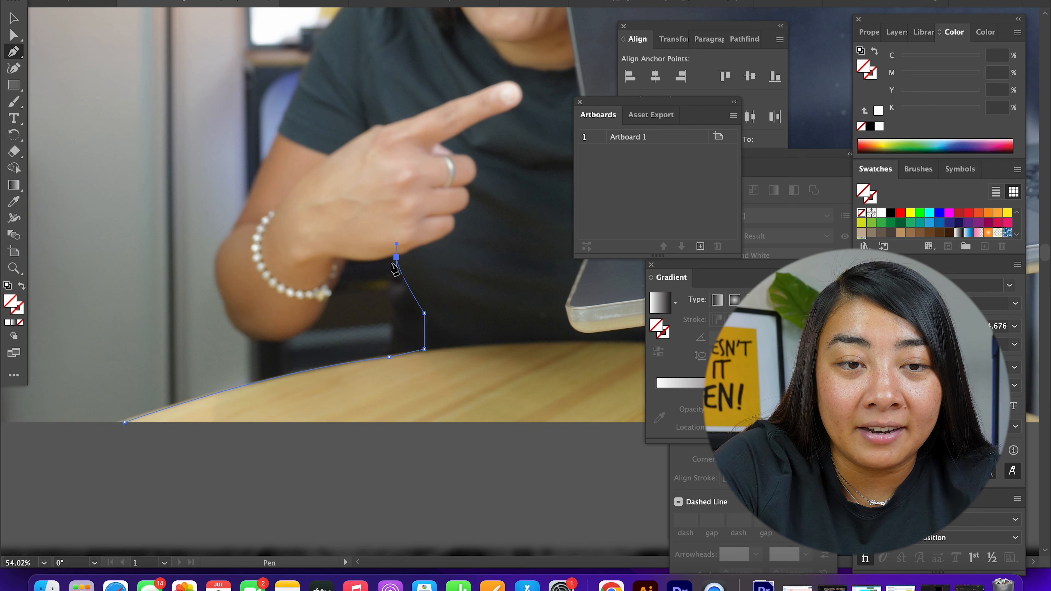
{"action": "left_click", "coordinate": [397, 257]}
{"action": "scroll", "coordinate": [396, 258], "scroll_direction": "up", "scroll_amount": 5}
{"action": "scroll", "coordinate": [385, 263], "scroll_direction": "up", "scroll_amount": 5}
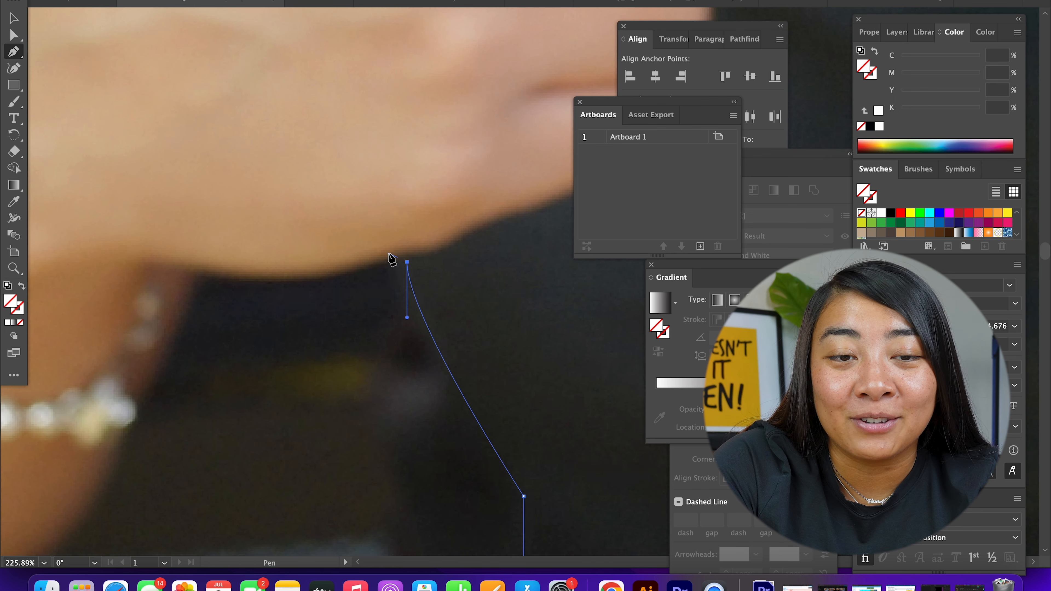
{"action": "left_click", "coordinate": [396, 251]}
{"action": "scroll", "coordinate": [289, 275], "scroll_direction": "down", "scroll_amount": 3}
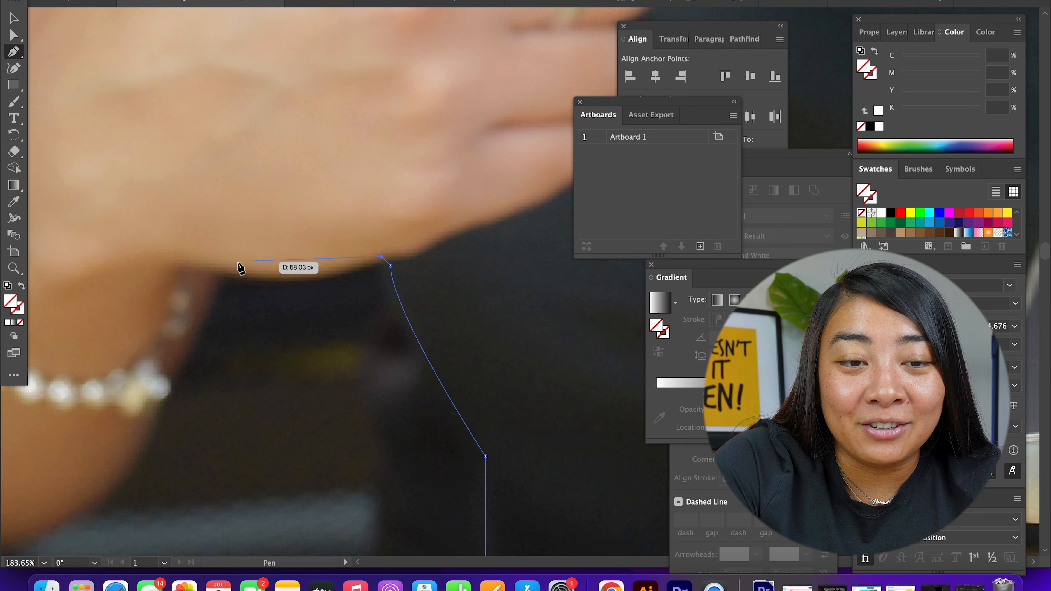
- Trace the underside of the hand to the wrist, then down the wrist and around the bracelet's outer edge
{"action": "left_click_drag", "start_coordinate": [219, 267], "coordinate": [148, 253]}
{"action": "left_click", "coordinate": [220, 268]}
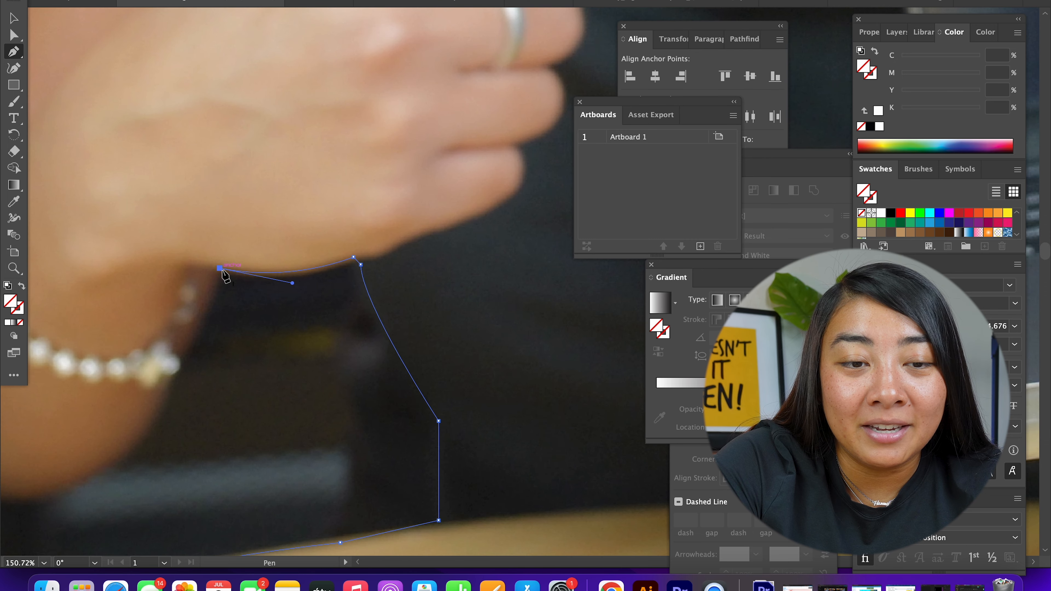
{"action": "left_click", "coordinate": [181, 356]}
{"action": "scroll", "coordinate": [180, 356], "scroll_direction": "up", "scroll_amount": 4}
{"action": "left_click_drag", "start_coordinate": [155, 402], "coordinate": [118, 411]}
{"action": "left_click", "coordinate": [154, 404]}
{"action": "scroll", "coordinate": [156, 405], "scroll_direction": "down", "scroll_amount": 2}
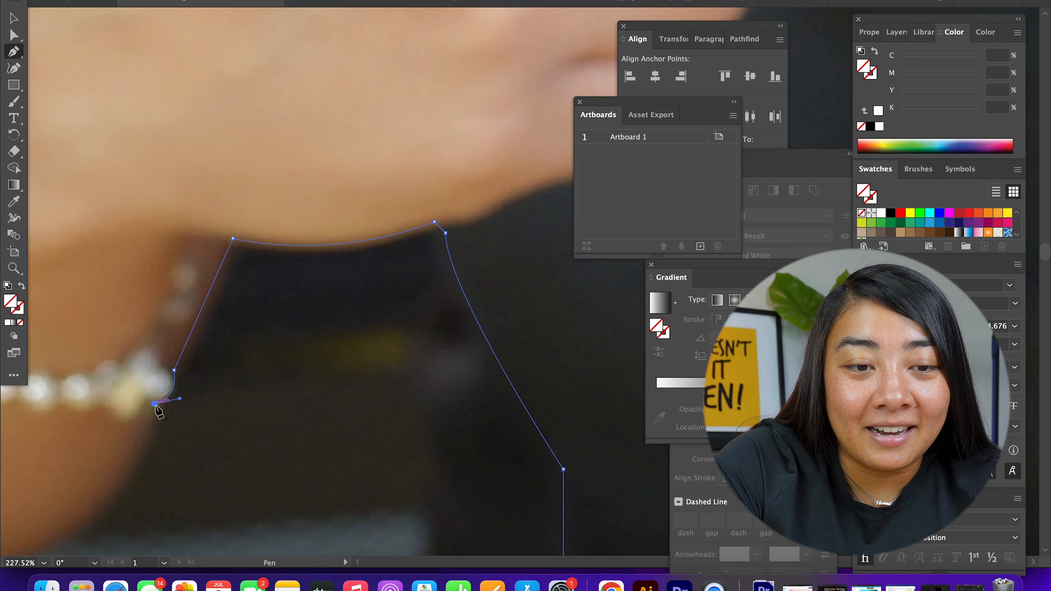
- Continue the path from the bracelet down the forearm and around the rounded underside of the bent elbow
{"action": "scroll", "coordinate": [182, 414], "scroll_direction": "down", "scroll_amount": 3}
{"action": "scroll", "coordinate": [182, 414], "scroll_direction": "left", "scroll_amount": 3}
{"action": "scroll", "coordinate": [219, 425], "scroll_direction": "down", "scroll_amount": 4}
{"action": "scroll", "coordinate": [229, 443], "scroll_direction": "down", "scroll_amount": 2}
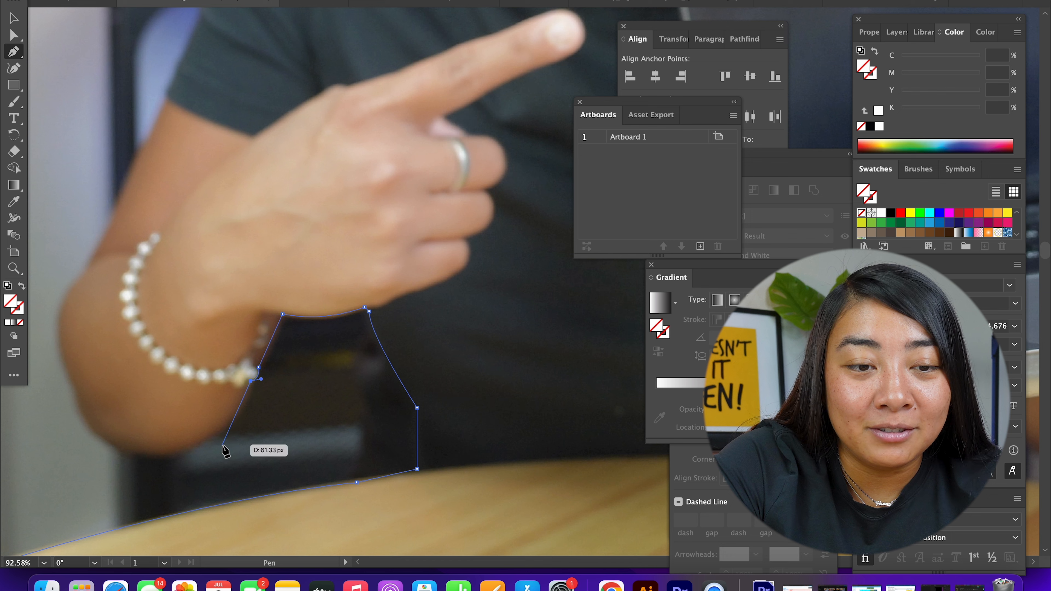
{"action": "left_click_drag", "start_coordinate": [203, 437], "coordinate": [167, 459]}
{"action": "left_click", "coordinate": [202, 438]}
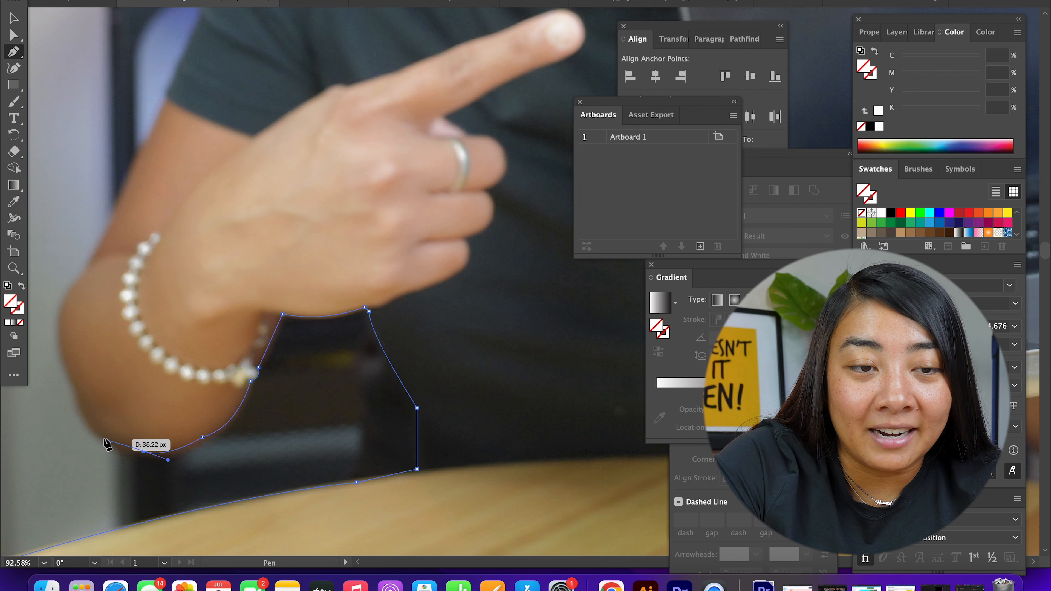
{"action": "left_click", "coordinate": [120, 451]}
{"action": "left_click_drag", "start_coordinate": [79, 435], "coordinate": [78, 395]}
{"action": "left_click_drag", "start_coordinate": [77, 357], "coordinate": [77, 364]}
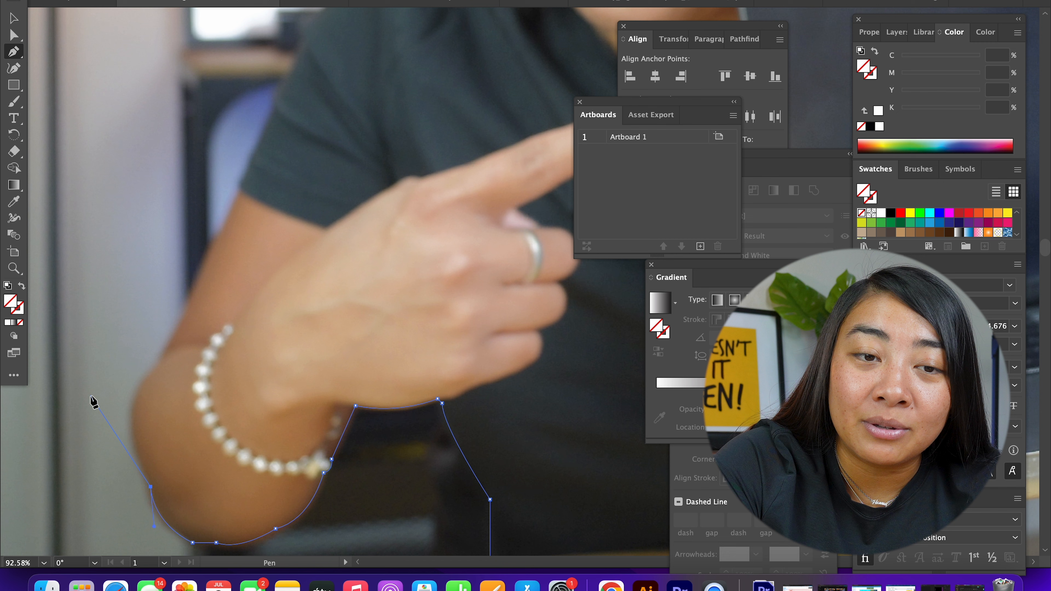
- Trace the outer edge of the arm up to the sleeve hem and along the lower part of the sleeve
{"action": "left_click", "coordinate": [144, 384]}
{"action": "mouse_move", "coordinate": [173, 352]}
{"action": "left_mouse_down"}
{"action": "mouse_move", "coordinate": [142, 382]}
{"action": "mouse_move", "coordinate": [167, 357]}
{"action": "left_mouse_up"}
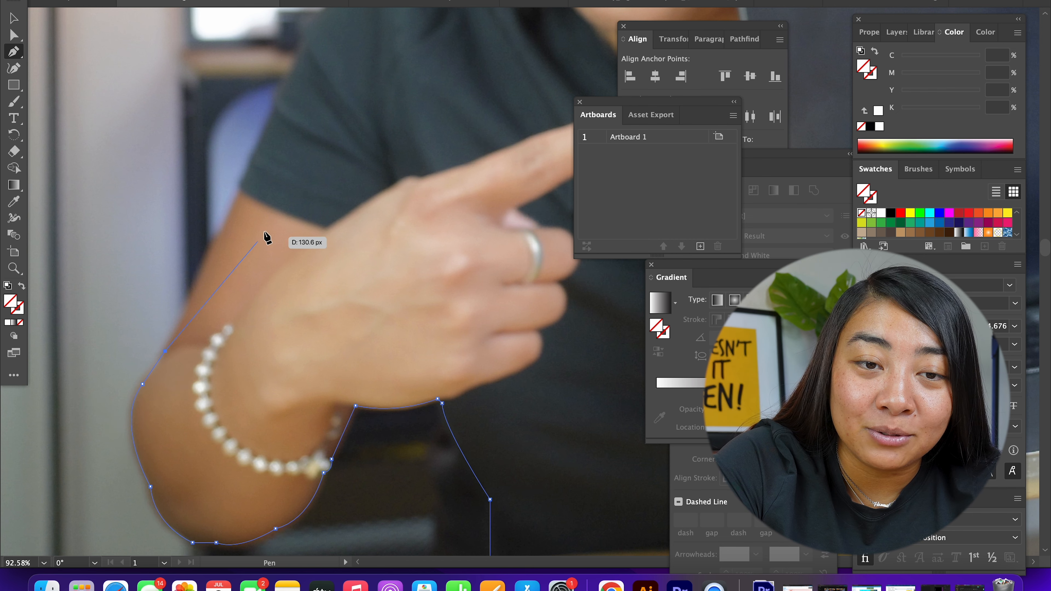
{"action": "left_click", "coordinate": [239, 193]}
{"action": "scroll", "coordinate": [243, 198], "scroll_direction": "up", "scroll_amount": 5}
{"action": "scroll", "coordinate": [241, 194], "scroll_direction": "up", "scroll_amount": 1}
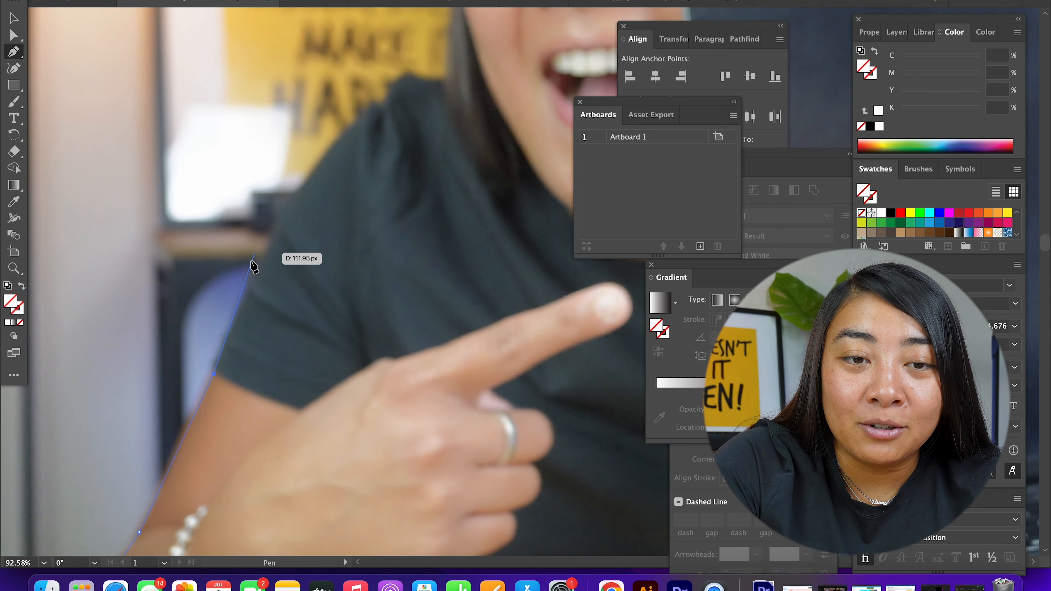
{"action": "left_click", "coordinate": [245, 298]}
{"action": "left_click", "coordinate": [260, 265]}
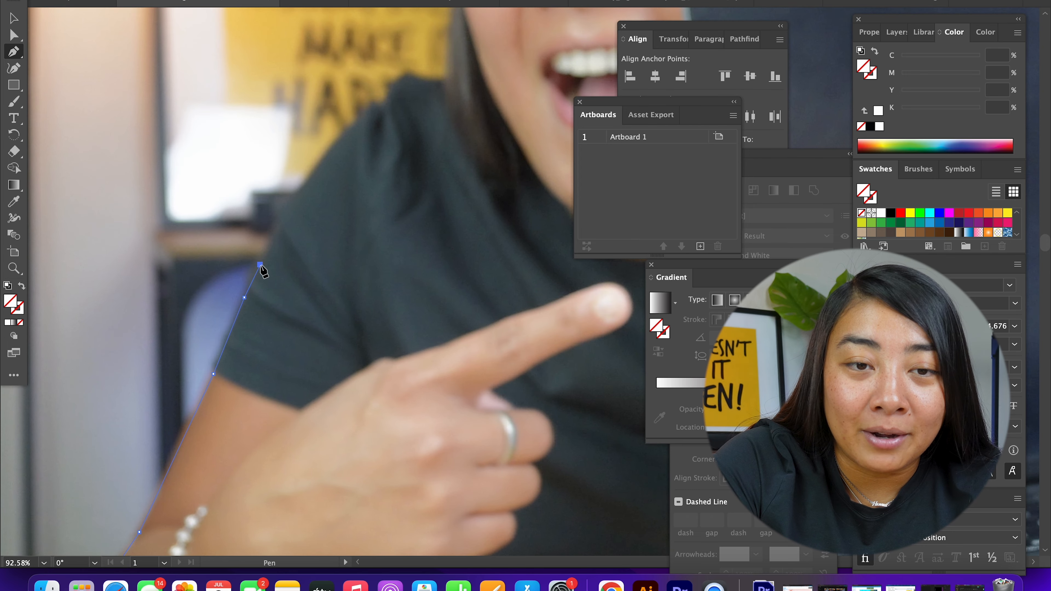
- Trace the shirt's shoulder up to the hair with short corner segments, undoing the first curved anchor
{"action": "scroll", "coordinate": [258, 270], "scroll_direction": "up", "scroll_amount": 3}
{"action": "scroll", "coordinate": [258, 270], "scroll_direction": "right", "scroll_amount": 1}
{"action": "left_click_drag", "start_coordinate": [308, 230], "coordinate": [336, 219]}
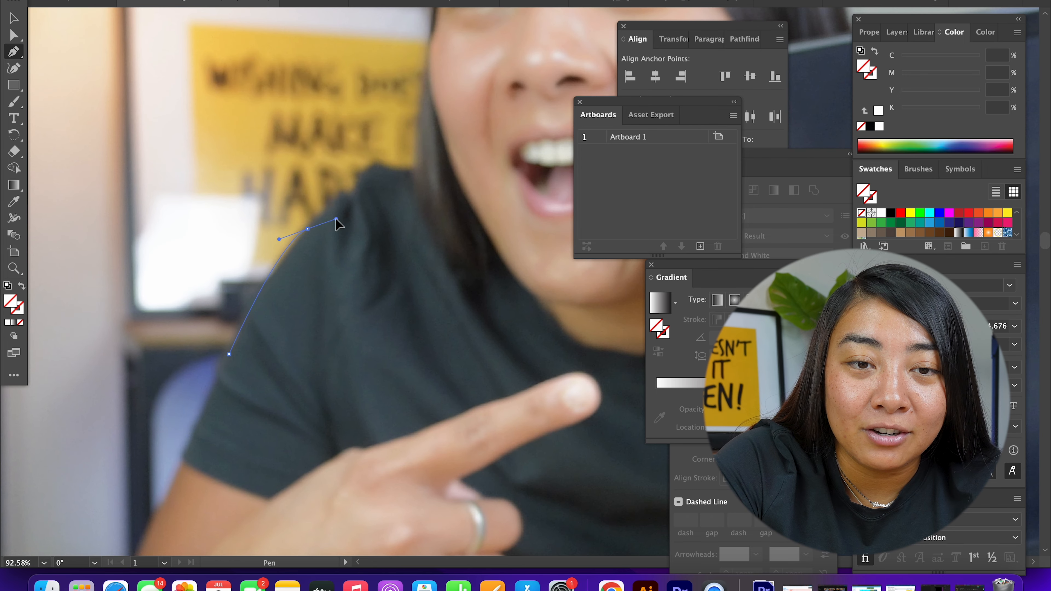
{"action": "key", "text": "super+z"}
{"action": "left_click", "coordinate": [321, 219]}
{"action": "left_click", "coordinate": [344, 194]}
{"action": "left_click", "coordinate": [357, 176]}
{"action": "left_click", "coordinate": [377, 160]}
{"action": "left_click", "coordinate": [418, 166]}
- Trace the hair and side of the face from the shoulder up to the hairline at the forehead
{"action": "scroll", "coordinate": [414, 158], "scroll_direction": "up", "scroll_amount": 2}
{"action": "left_click", "coordinate": [399, 150]}
{"action": "left_click", "coordinate": [408, 119]}
{"action": "scroll", "coordinate": [415, 177], "scroll_direction": "up", "scroll_amount": 7}
{"action": "left_click_drag", "start_coordinate": [393, 302], "coordinate": [400, 291]}
{"action": "left_click", "coordinate": [393, 303]}
{"action": "left_click_drag", "start_coordinate": [401, 200], "coordinate": [404, 172]}
{"action": "left_click", "coordinate": [401, 200]}
{"action": "left_click", "coordinate": [443, 108]}
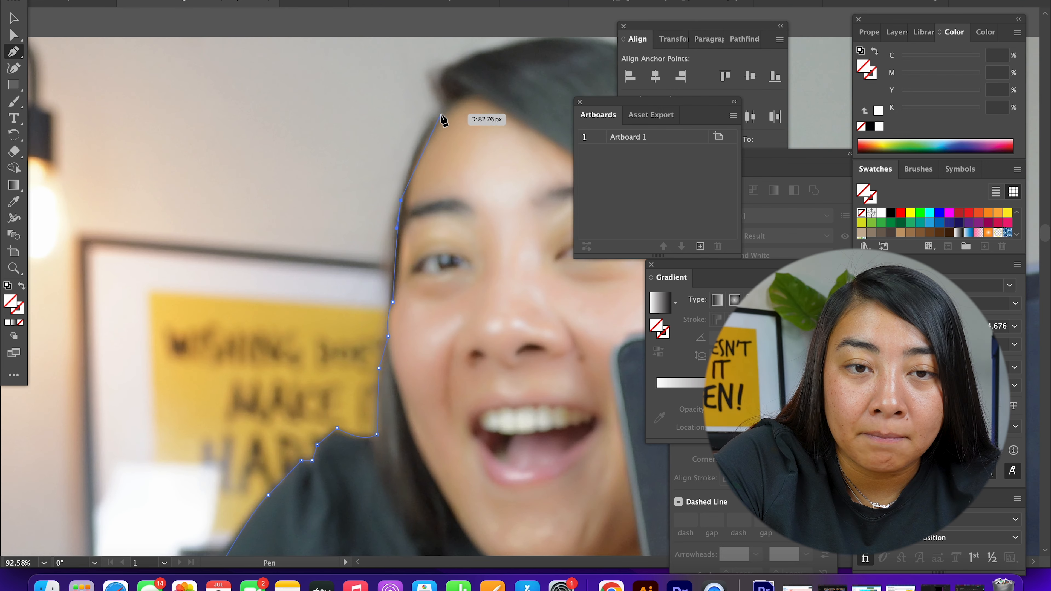
{"action": "left_click", "coordinate": [443, 108]}
- Curve the path over the top of the hair and close the full outline at its starting anchor on the photo's bottom edge
{"action": "scroll", "coordinate": [394, 186], "scroll_direction": "up", "scroll_amount": 3}
{"action": "scroll", "coordinate": [394, 187], "scroll_direction": "right", "scroll_amount": 2}
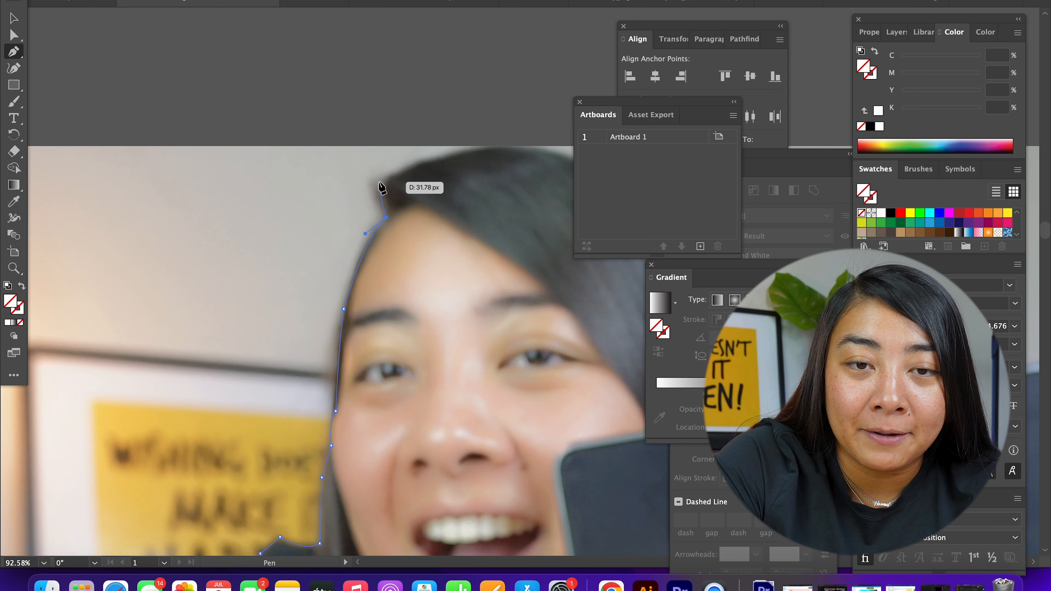
{"action": "left_click_drag", "start_coordinate": [385, 178], "coordinate": [413, 174]}
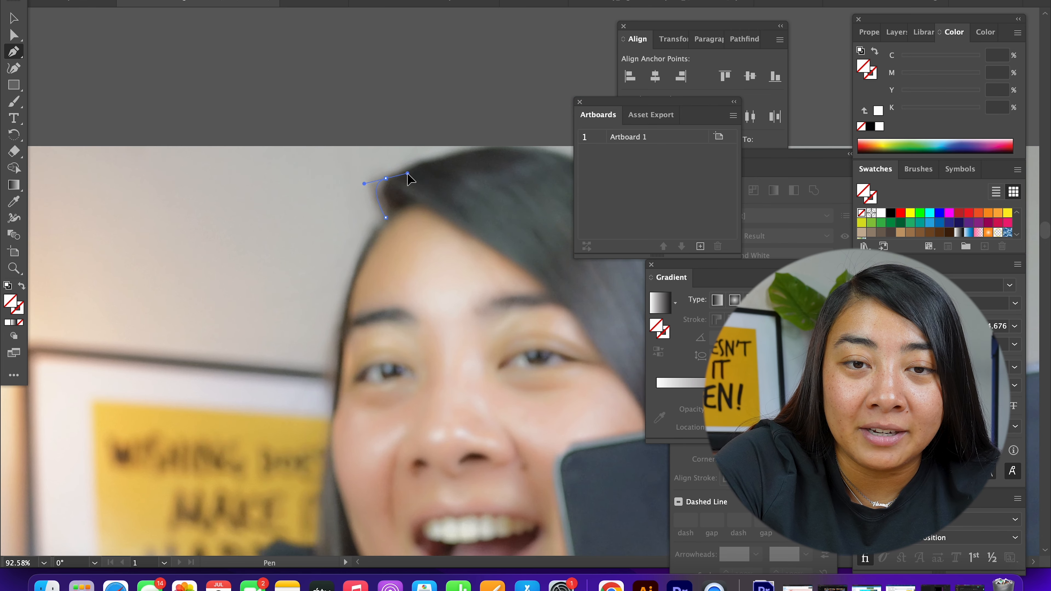
{"action": "left_click", "coordinate": [386, 178]}
{"action": "left_click_drag", "start_coordinate": [489, 146], "coordinate": [525, 147]}
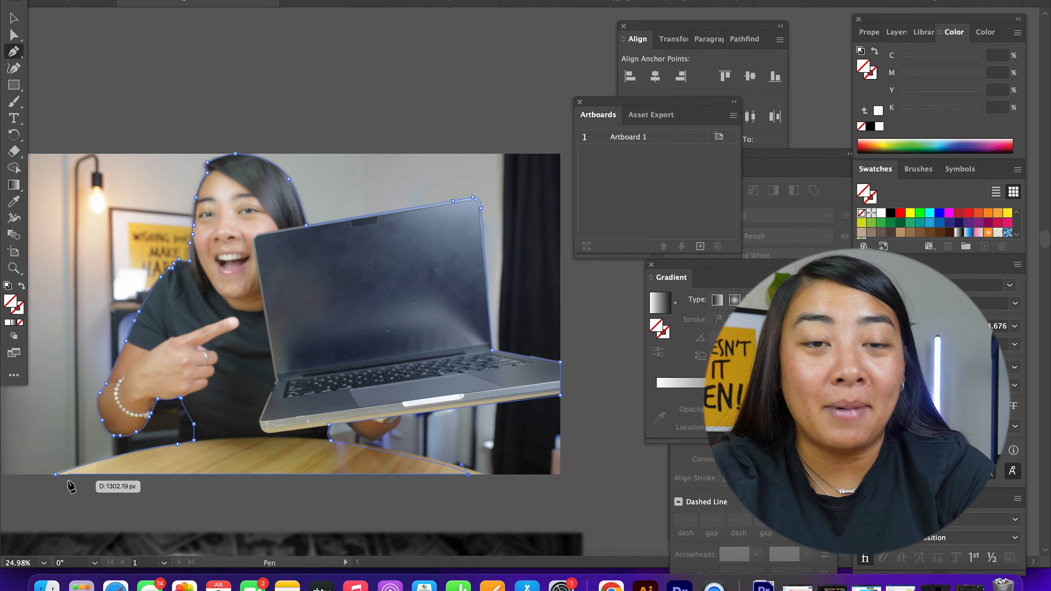
{"action": "left_click", "coordinate": [56, 475]}
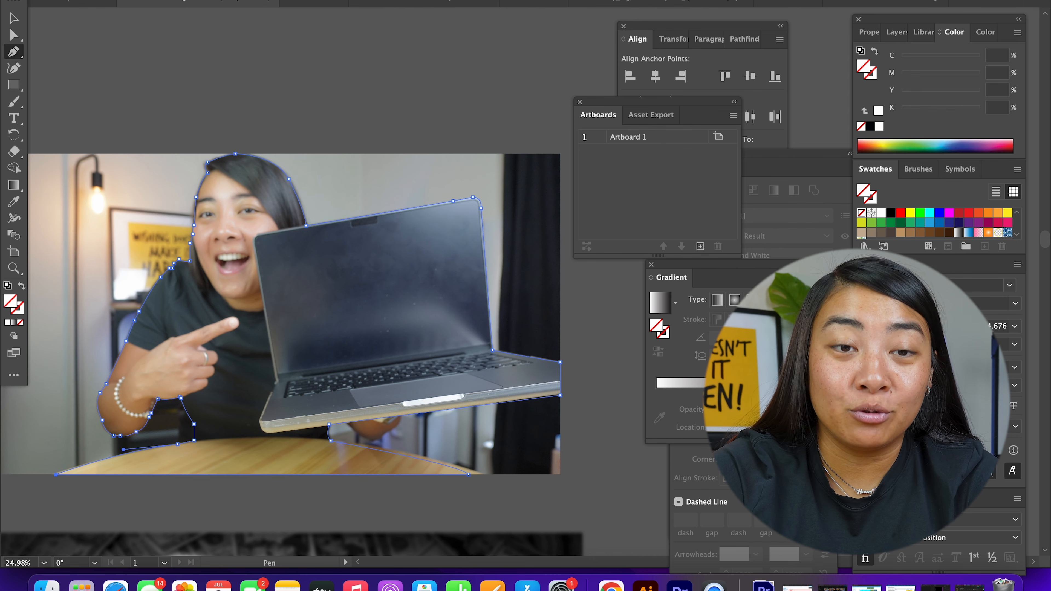
- Select the outline together with the laptop photo and make a clipping mask from them
{"action": "left_click", "coordinate": [14, 19]}
{"action": "scroll", "coordinate": [425, 292], "scroll_direction": "down", "scroll_amount": 5}
{"action": "scroll", "coordinate": [427, 291], "scroll_direction": "up", "scroll_amount": 1}
{"action": "scroll", "coordinate": [427, 292], "scroll_direction": "up", "scroll_amount": 2}
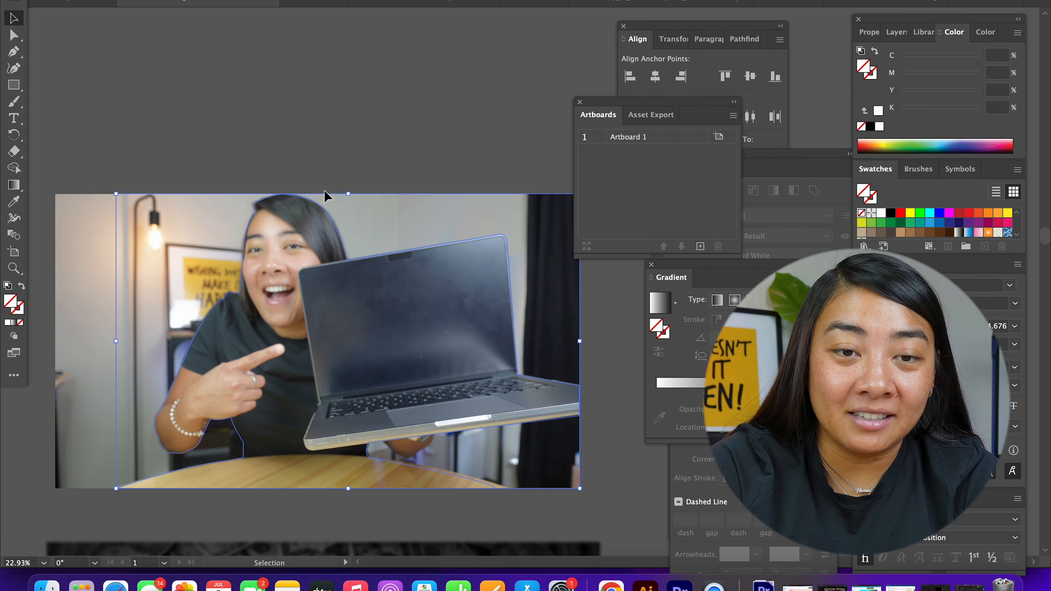
{"action": "scroll", "coordinate": [324, 190], "scroll_direction": "left", "scroll_amount": 1}
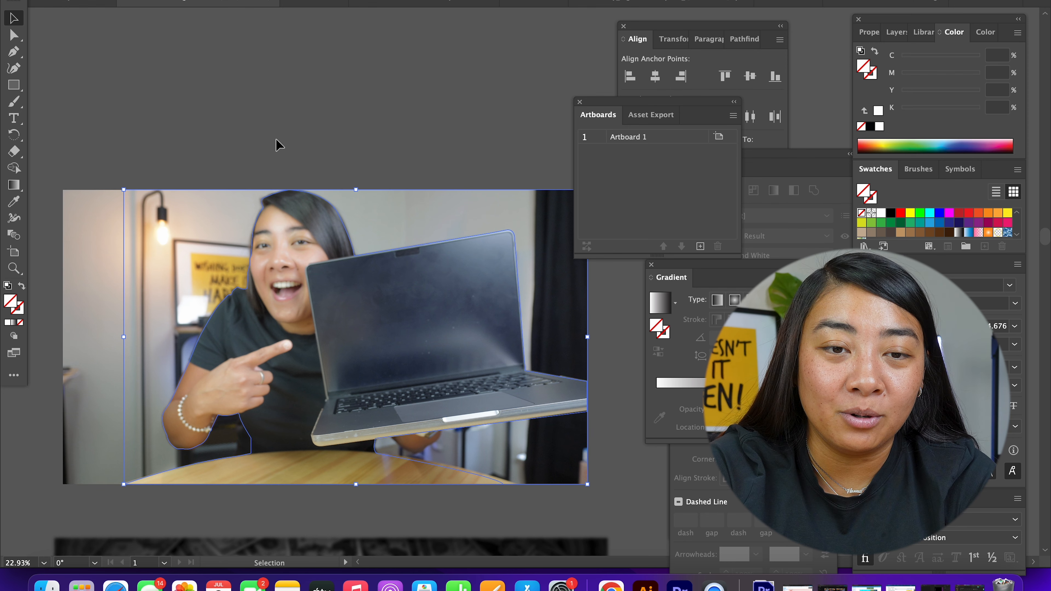
{"action": "left_click_drag", "start_coordinate": [278, 145], "coordinate": [318, 200]}
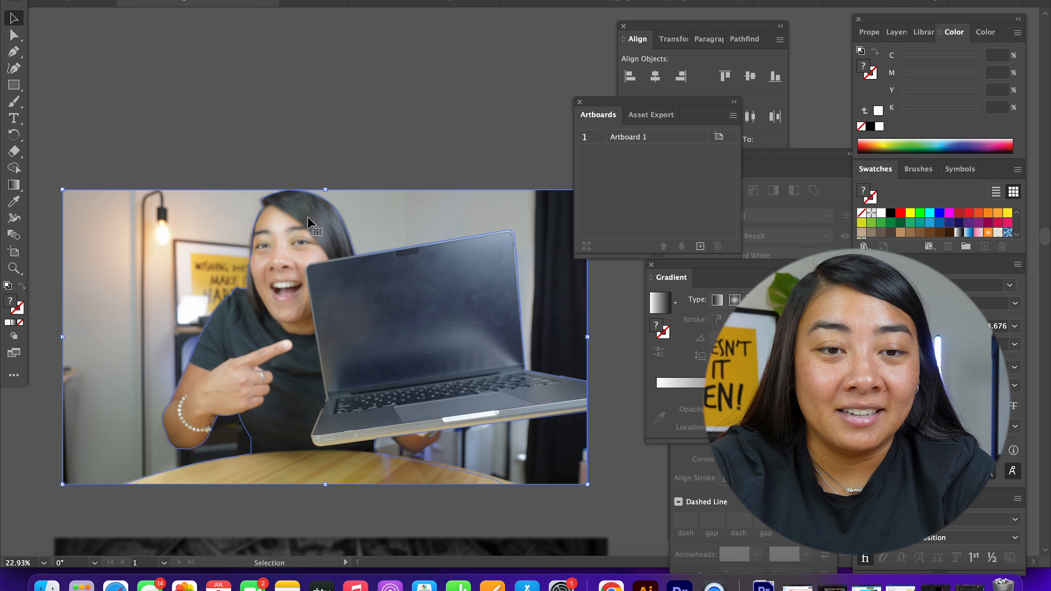
{"action": "right_click", "coordinate": [313, 227]}
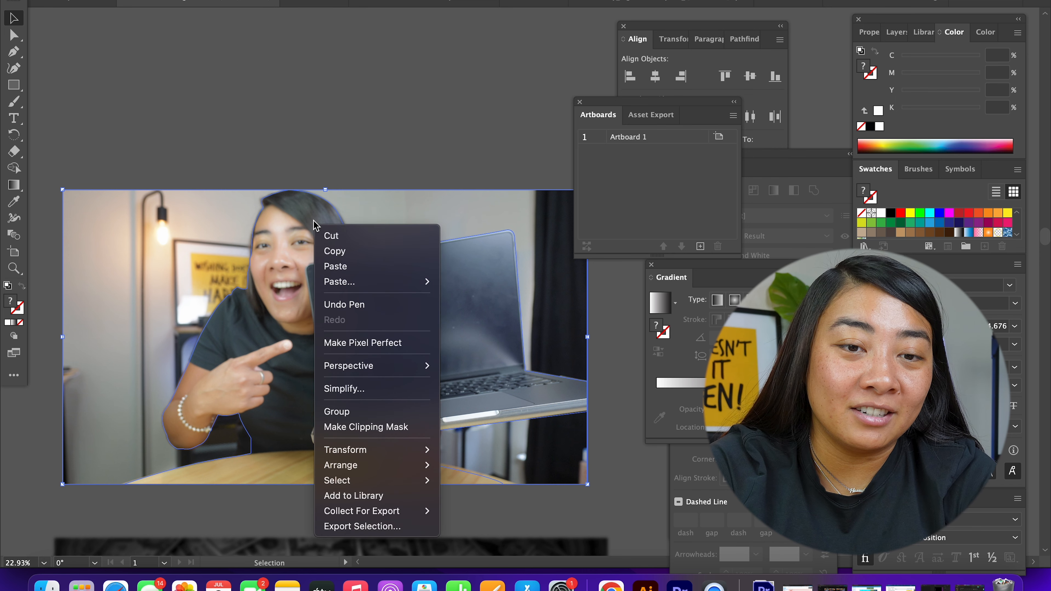
{"action": "left_click", "coordinate": [363, 428]}
{"action": "left_click", "coordinate": [463, 169]}
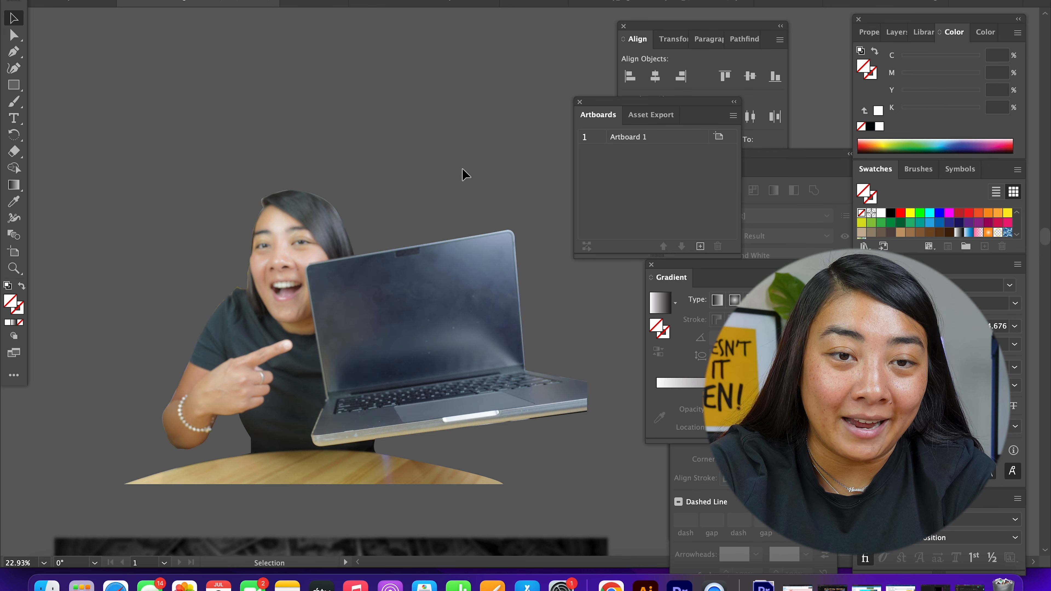
- Refine the clipping path's anchors and handles beside the eye and cheek so the mask hugs the face, then deselect it
{"action": "scroll", "coordinate": [277, 124], "scroll_direction": "down", "scroll_amount": 3}
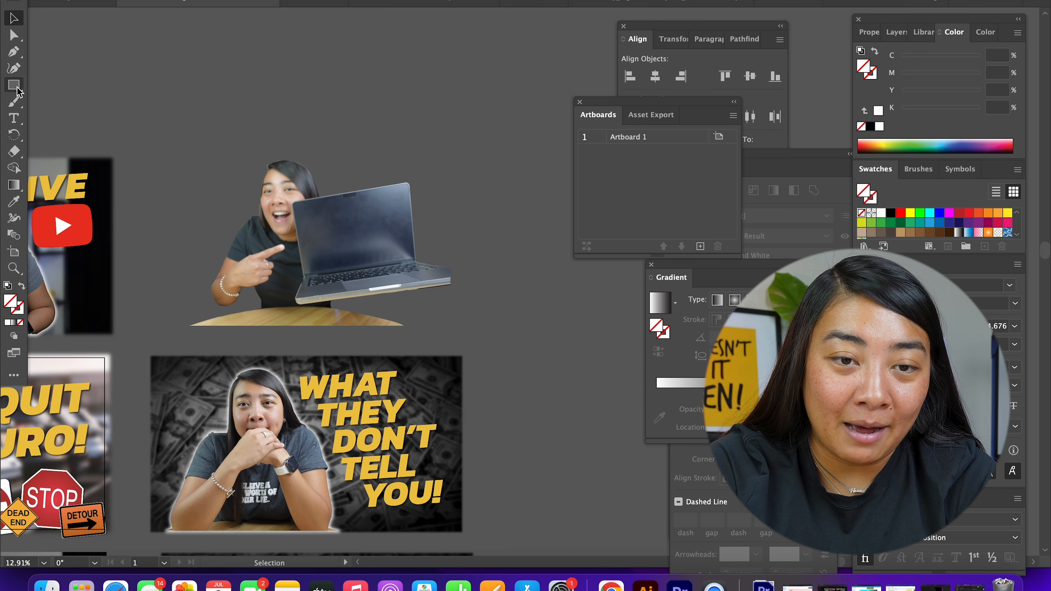
{"action": "left_click", "coordinate": [13, 40]}
{"action": "left_click", "coordinate": [265, 206]}
{"action": "scroll", "coordinate": [285, 203], "scroll_direction": "up", "scroll_amount": 6}
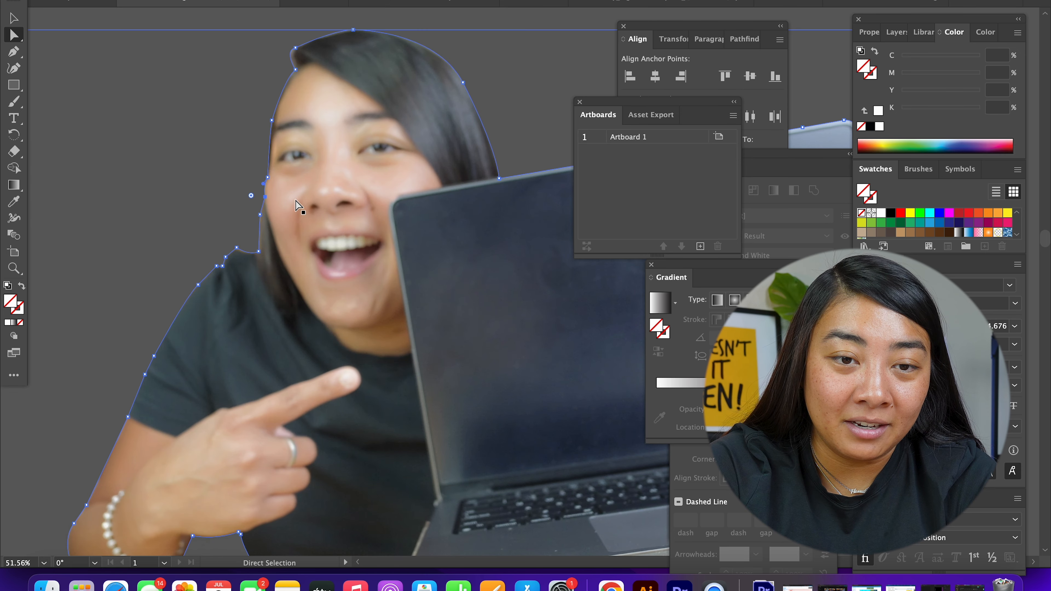
{"action": "scroll", "coordinate": [291, 198], "scroll_direction": "up", "scroll_amount": 3}
{"action": "left_click", "coordinate": [281, 232]}
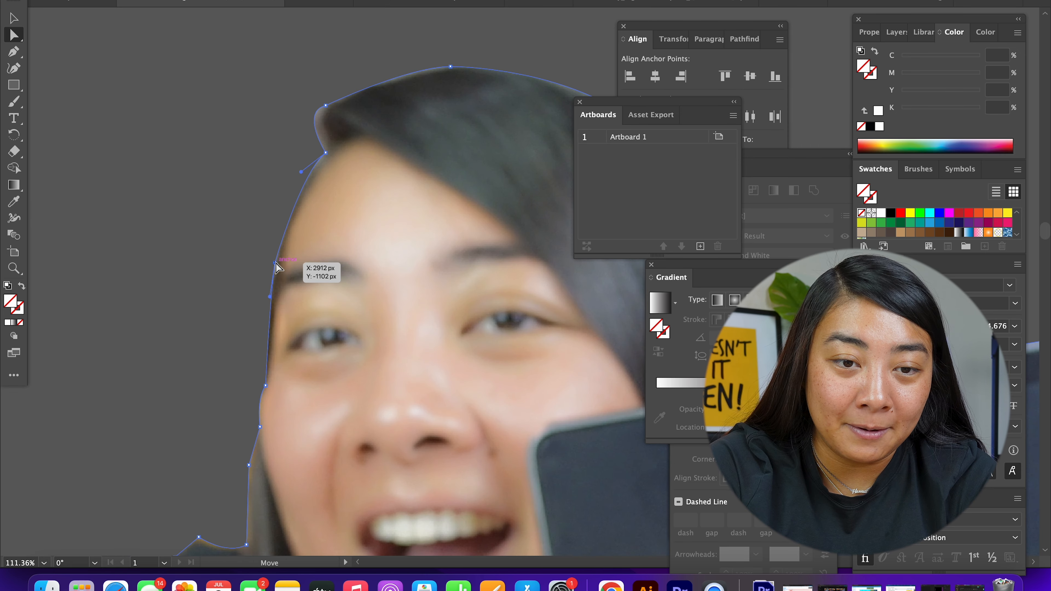
{"action": "left_click_drag", "start_coordinate": [272, 299], "coordinate": [267, 300]}
{"action": "left_click", "coordinate": [266, 386]}
{"action": "left_click_drag", "start_coordinate": [257, 398], "coordinate": [264, 370]}
{"action": "left_click", "coordinate": [215, 328]}
{"action": "scroll", "coordinate": [215, 328], "scroll_direction": "down", "scroll_amount": 2}
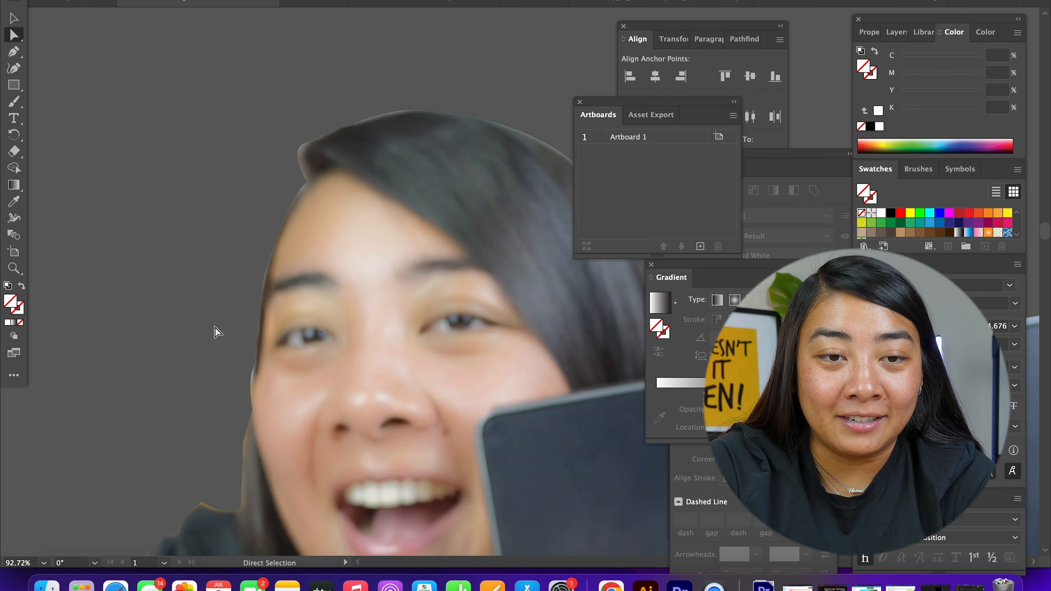
{"action": "scroll", "coordinate": [215, 331], "scroll_direction": "down", "scroll_amount": 3}
{"action": "key", "text": "super+a"}
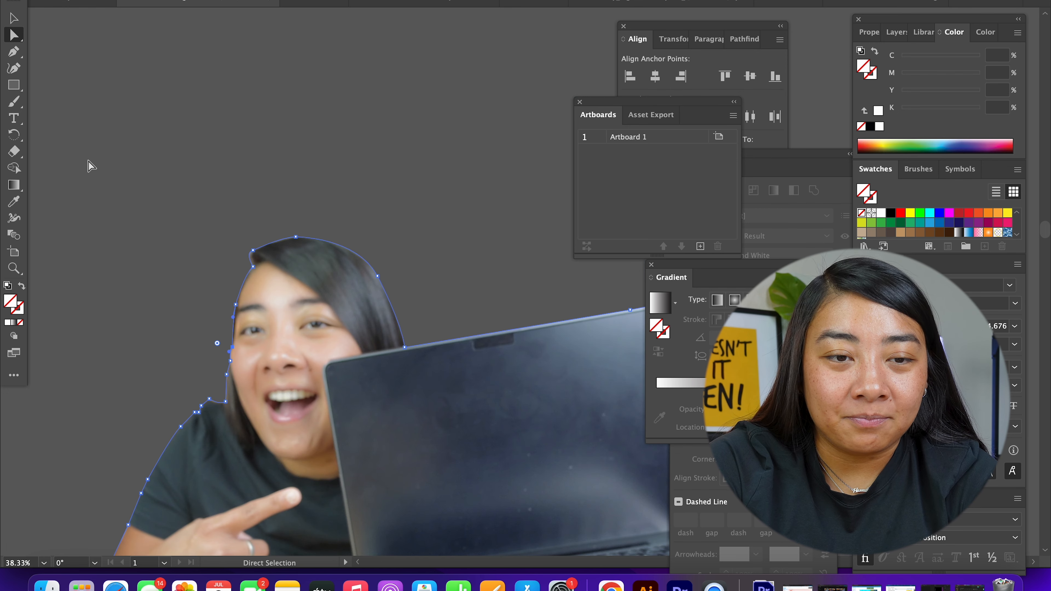
{"action": "left_click", "coordinate": [14, 17]}
{"action": "left_click", "coordinate": [227, 165]}
- Move the background photo, woman cut-out and road signs of the "I QUIT TURO!" thumbnail off its artboard to the space above
{"action": "scroll", "coordinate": [228, 168], "scroll_direction": "down", "scroll_amount": 5}
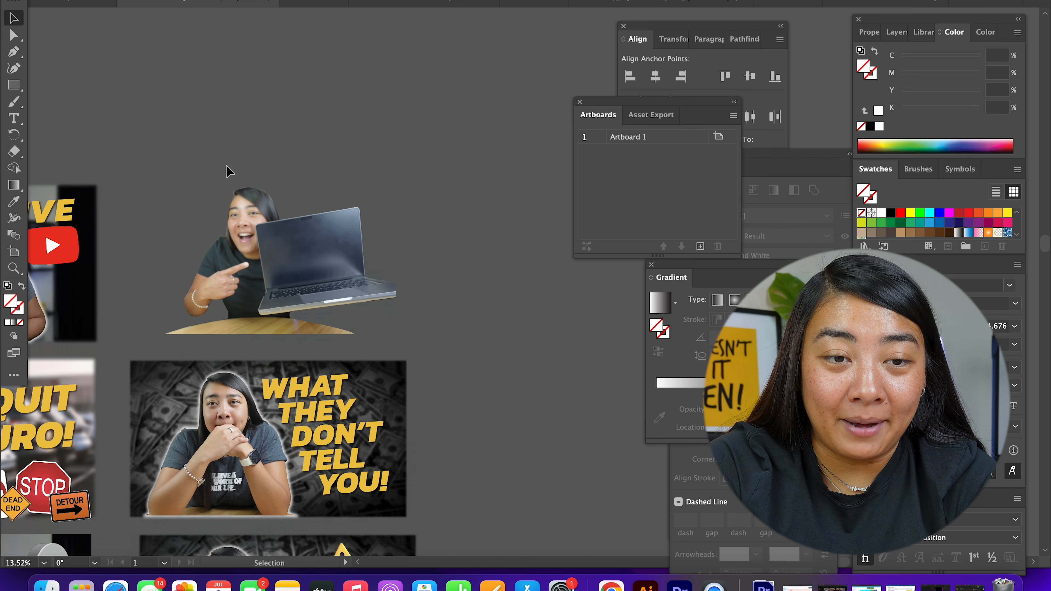
{"action": "scroll", "coordinate": [270, 265], "scroll_direction": "down", "scroll_amount": 3}
{"action": "scroll", "coordinate": [270, 265], "scroll_direction": "left", "scroll_amount": 3}
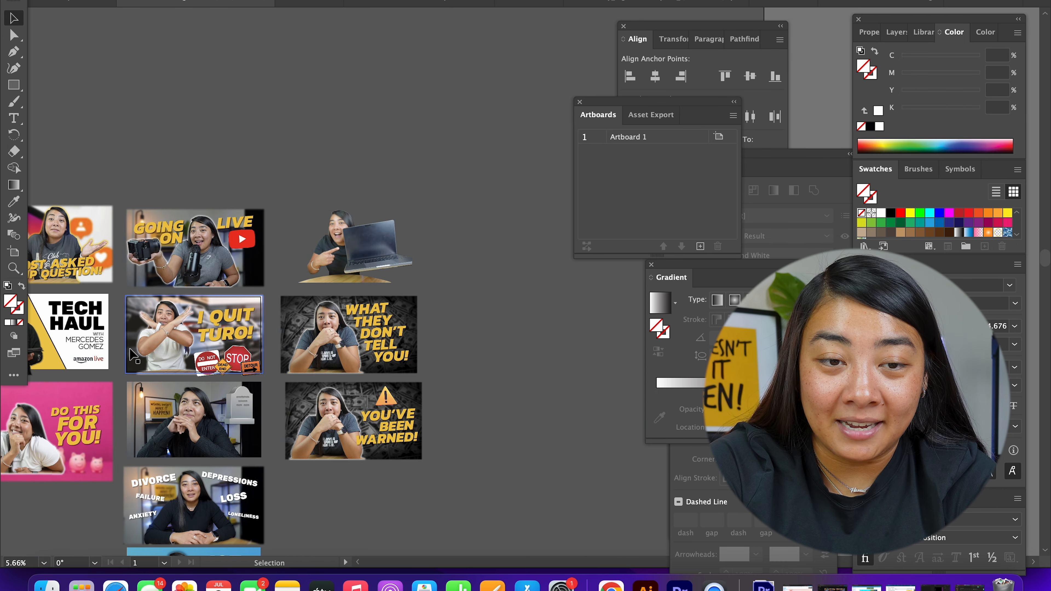
{"action": "scroll", "coordinate": [133, 353], "scroll_direction": "up", "scroll_amount": 5}
{"action": "scroll", "coordinate": [156, 309], "scroll_direction": "down", "scroll_amount": 2}
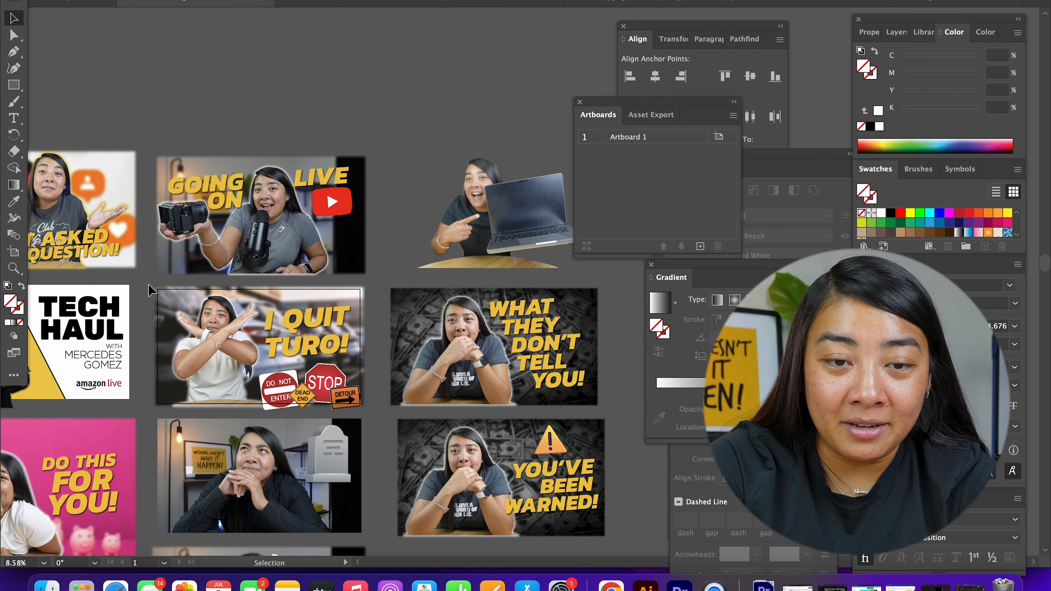
{"action": "left_click_drag", "start_coordinate": [193, 320], "coordinate": [243, 389]}
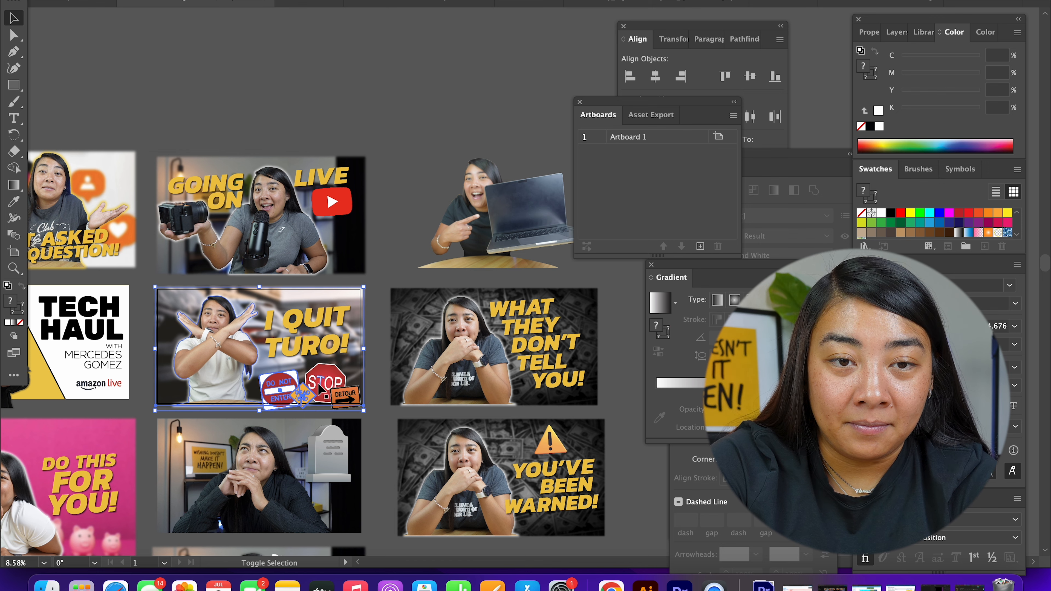
{"action": "scroll", "coordinate": [351, 398], "scroll_direction": "up", "scroll_amount": 3}
{"action": "scroll", "coordinate": [350, 399], "scroll_direction": "left", "scroll_amount": 3}
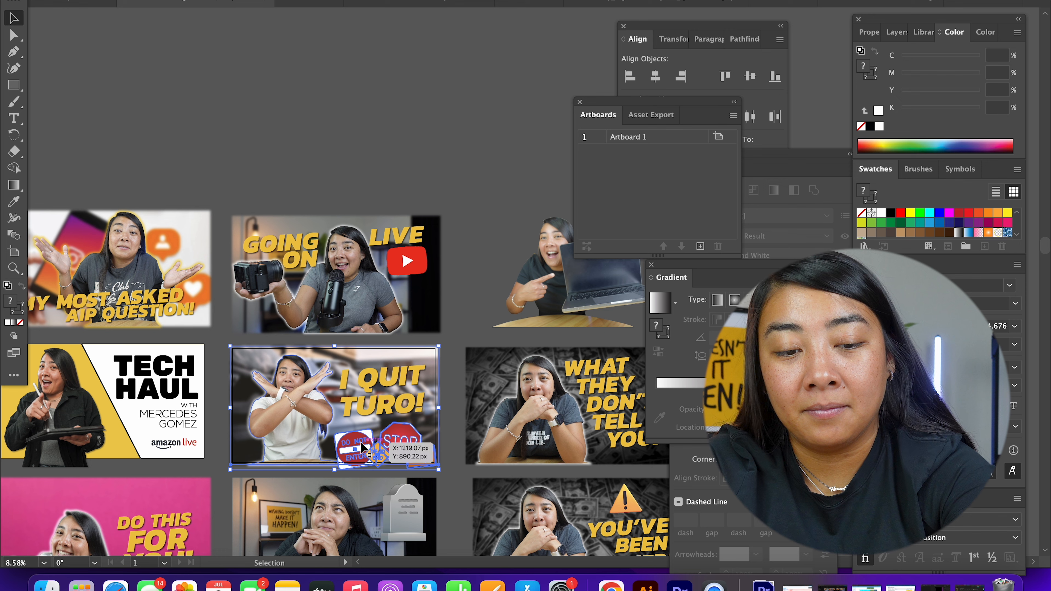
{"action": "left_click_drag", "start_coordinate": [350, 401], "coordinate": [363, 190]}
{"action": "left_click", "coordinate": [310, 393]}
{"action": "left_click_drag", "start_coordinate": [305, 425], "coordinate": [338, 163]}
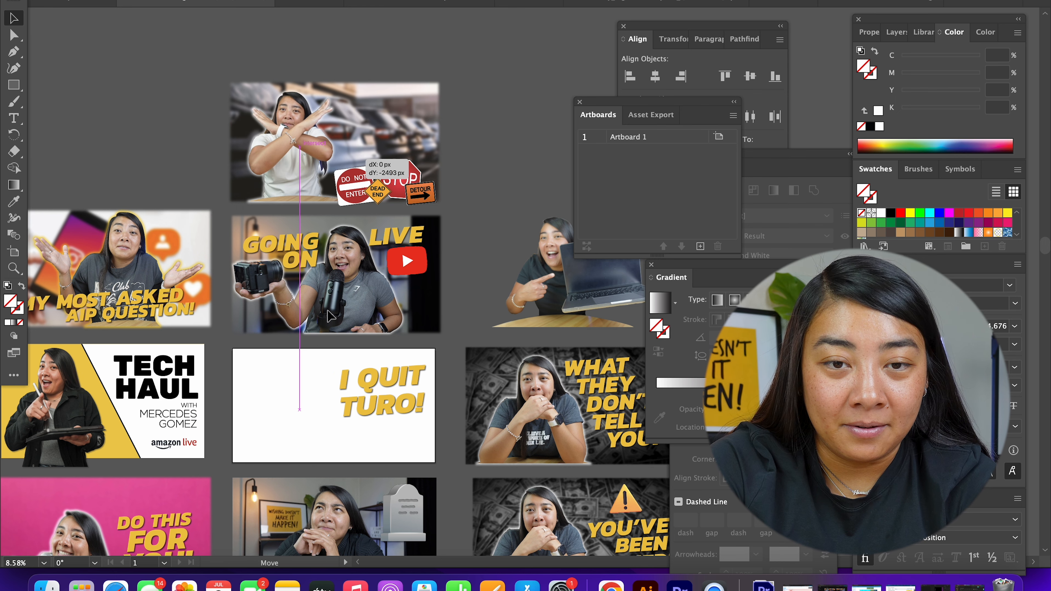
{"action": "left_click_drag", "start_coordinate": [331, 318], "coordinate": [331, 317]}
- Place the laptop cut-out on the emptied white artboard
{"action": "left_click_drag", "start_coordinate": [547, 280], "coordinate": [290, 429]}
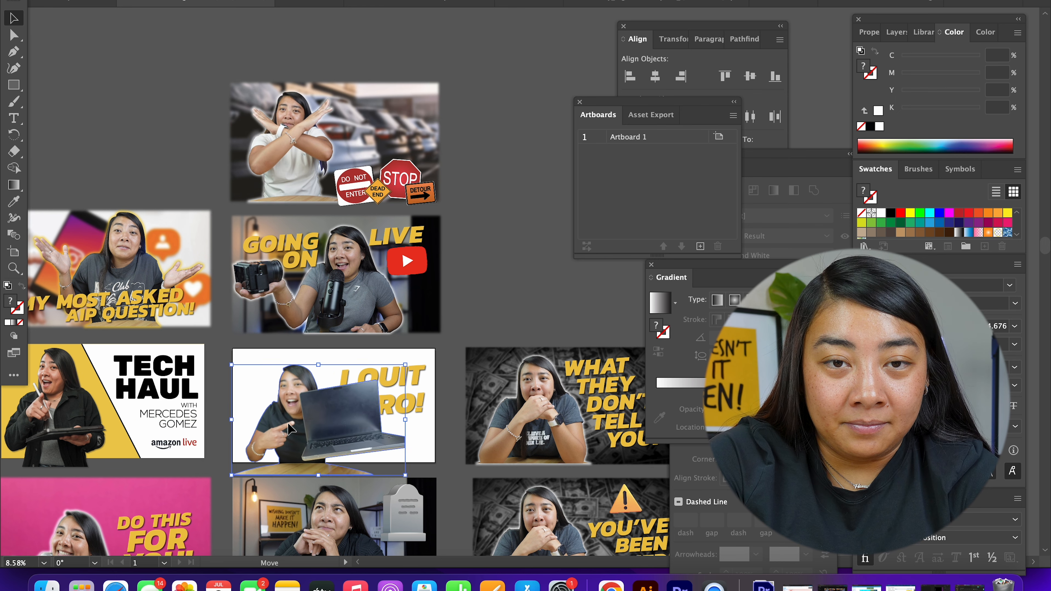
{"action": "scroll", "coordinate": [290, 430], "scroll_direction": "up", "scroll_amount": 5}
{"action": "scroll", "coordinate": [290, 429], "scroll_direction": "down", "scroll_amount": 4}
{"action": "left_click", "coordinate": [443, 234]}
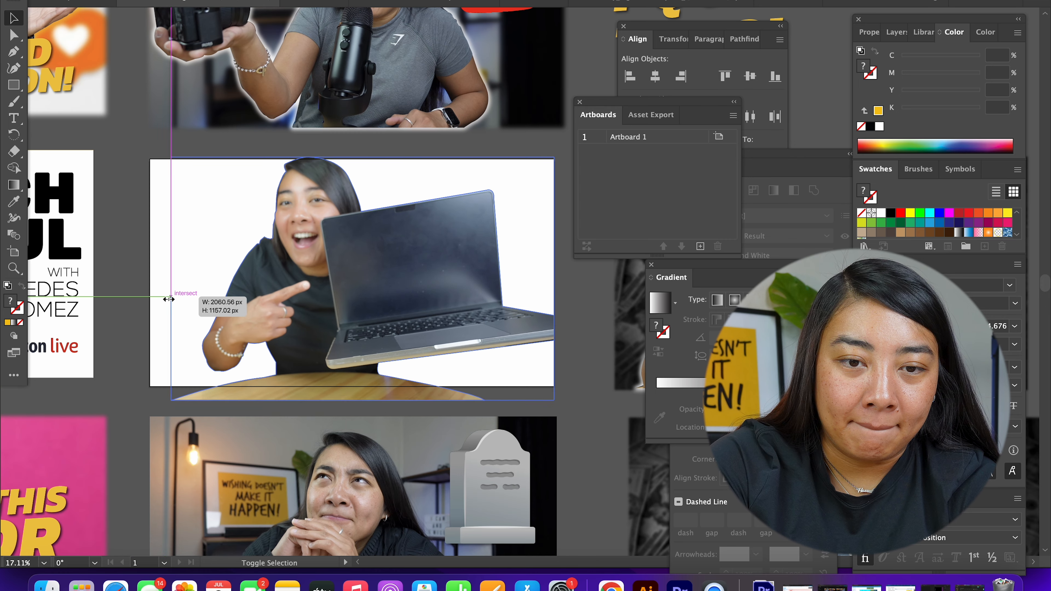
- Scale the laptop cut-out proportionally and shift it so the laptop's corner and table extend past the artboard's edges
{"action": "left_click_drag", "start_coordinate": [169, 299], "coordinate": [166, 299]}
{"action": "left_click_drag", "start_coordinate": [334, 292], "coordinate": [375, 295]}
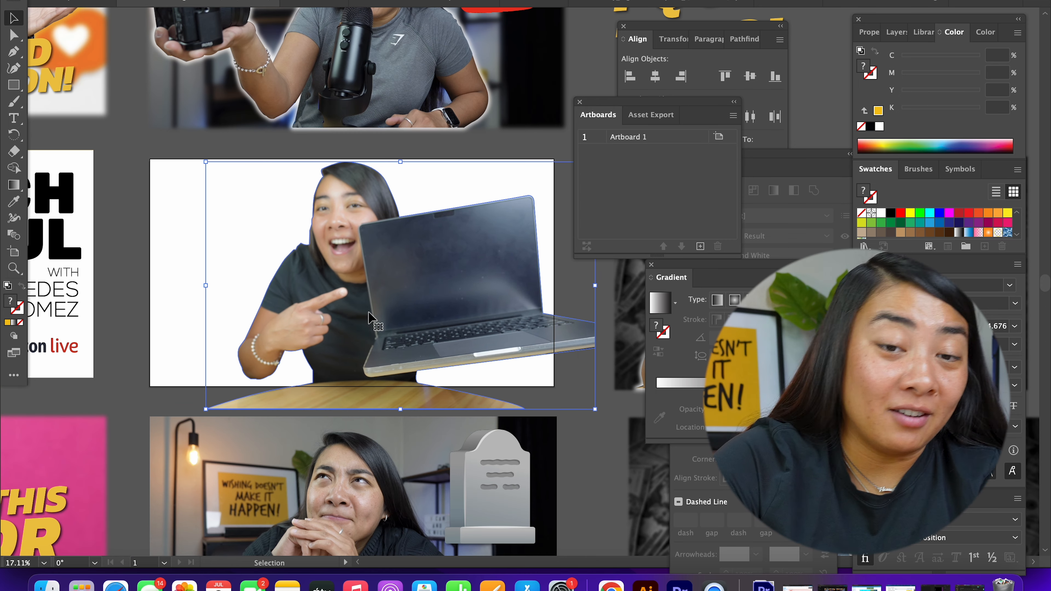
{"action": "left_click_drag", "start_coordinate": [400, 409], "coordinate": [400, 395]}
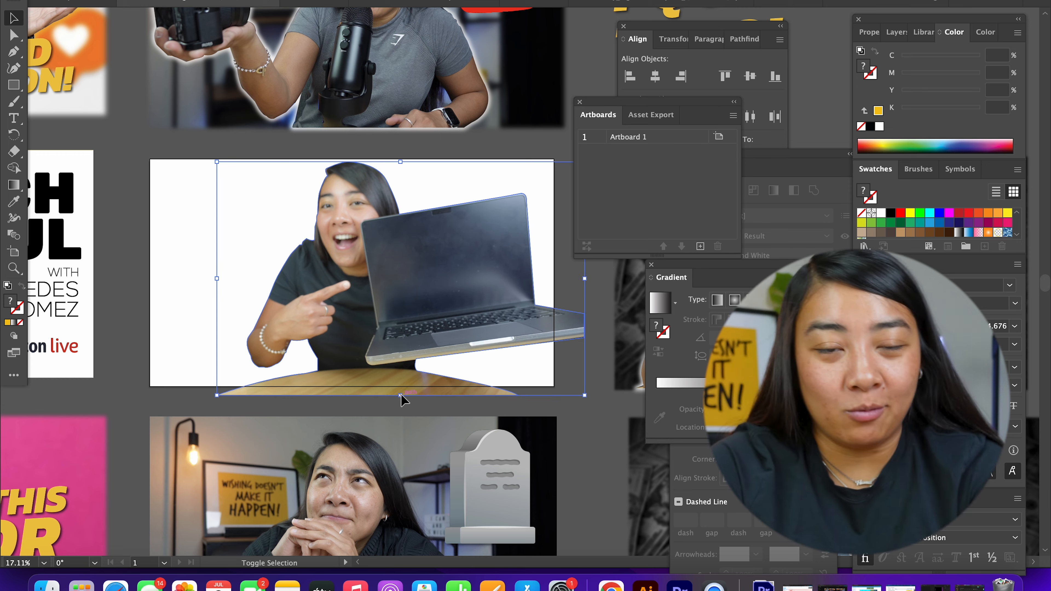
{"action": "left_click", "coordinate": [589, 419]}
{"action": "scroll", "coordinate": [435, 404], "scroll_direction": "down", "scroll_amount": 3}
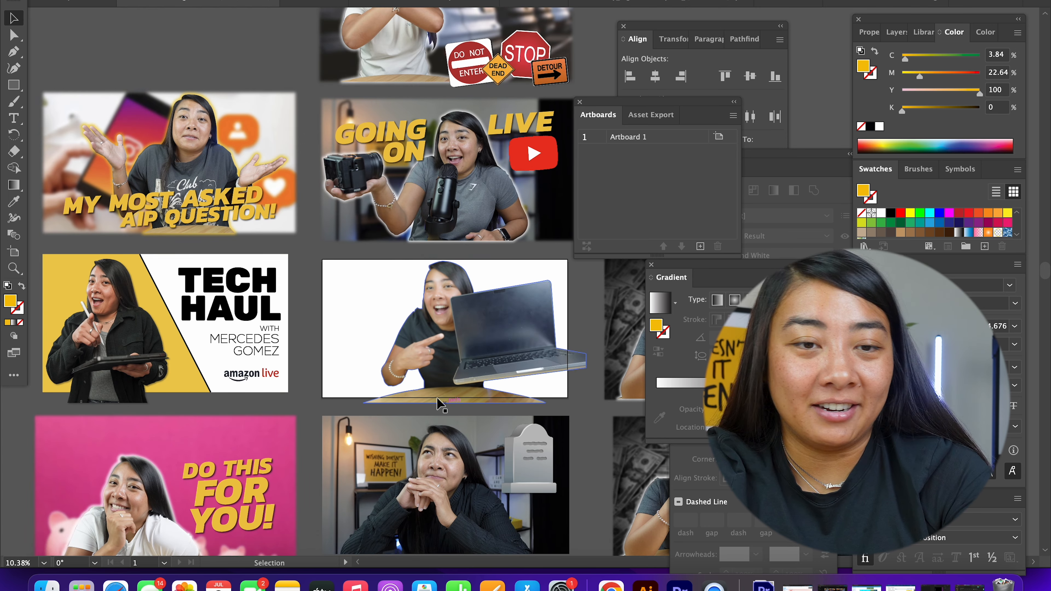
{"action": "scroll", "coordinate": [434, 402], "scroll_direction": "up", "scroll_amount": 1}
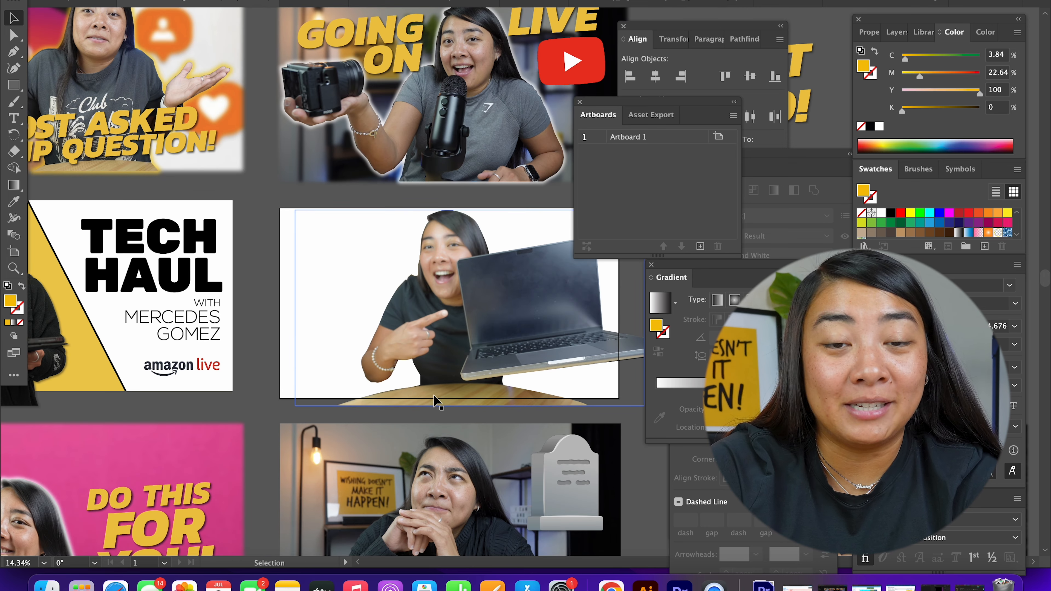
{"action": "scroll", "coordinate": [290, 320], "scroll_direction": "right", "scroll_amount": 3}
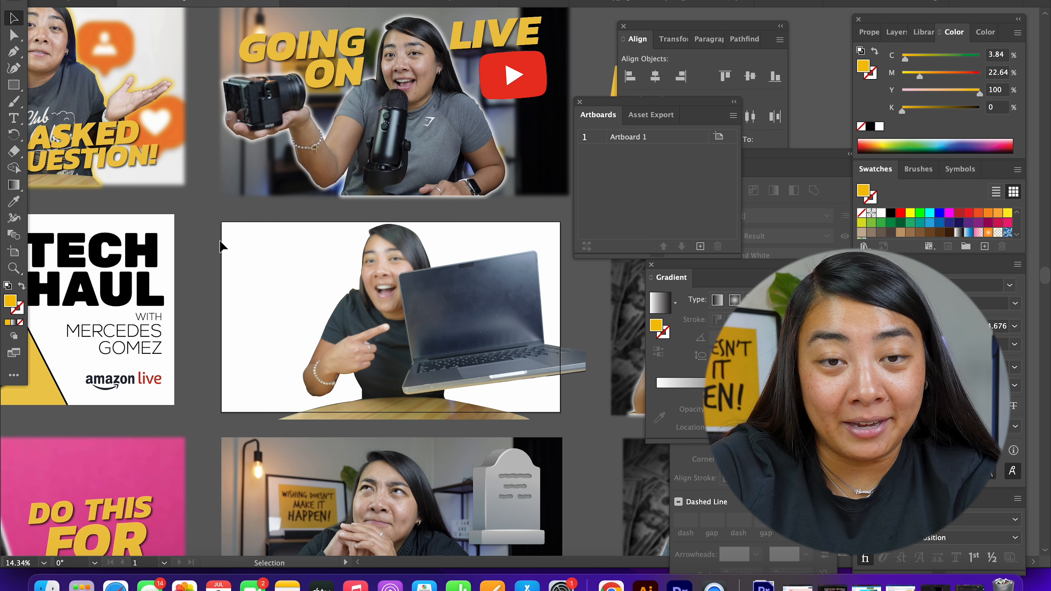
{"action": "scroll", "coordinate": [219, 323], "scroll_direction": "up", "scroll_amount": 3}
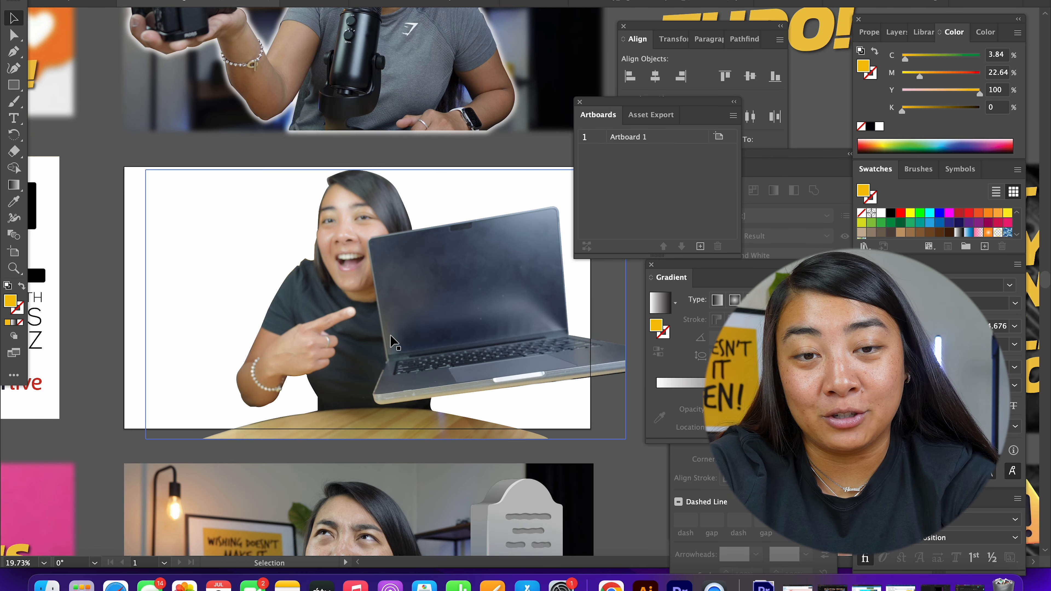
{"action": "left_click", "coordinate": [394, 342]}
{"action": "left_click_drag", "start_coordinate": [415, 169], "coordinate": [439, 176]}
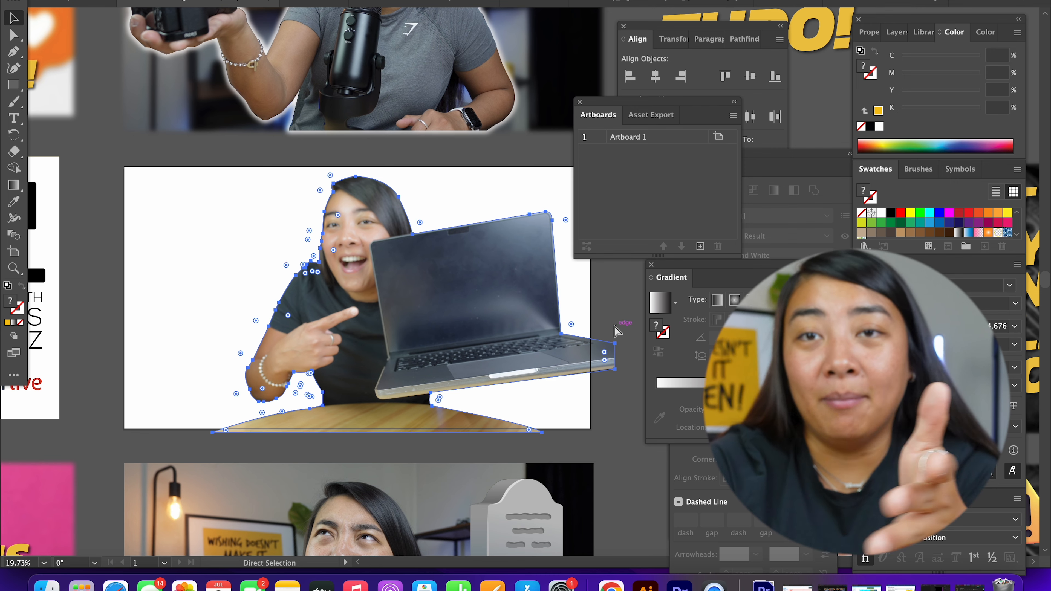
{"action": "key", "text": "super+z"}
{"action": "left_click", "coordinate": [617, 486]}
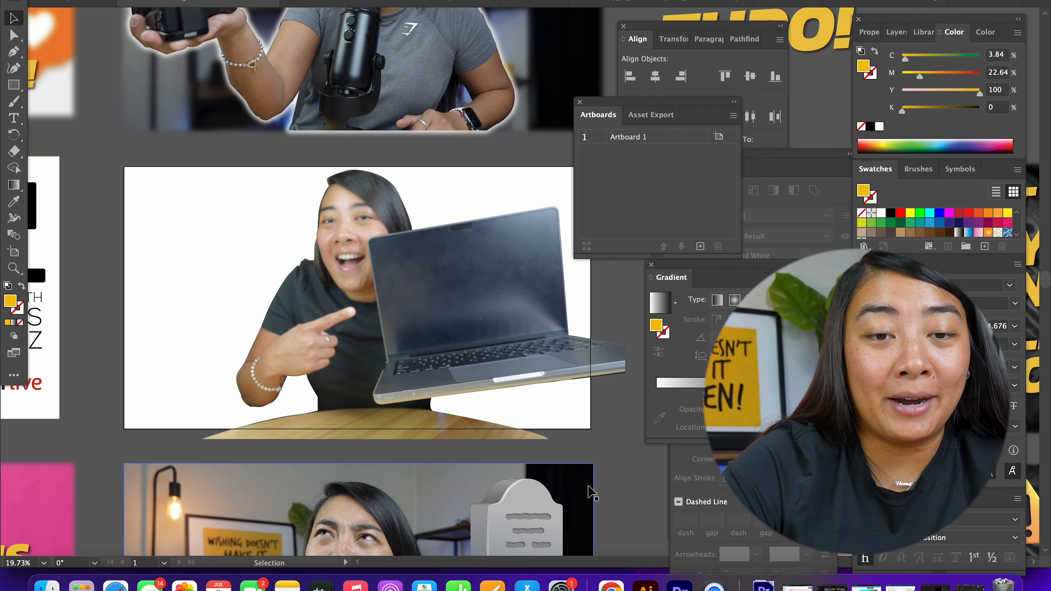
- Move the yellow "TURO!" text onto the white artboard beside the woman's head and shift the laptop cut-out slightly right
{"action": "left_click", "coordinate": [410, 378]}
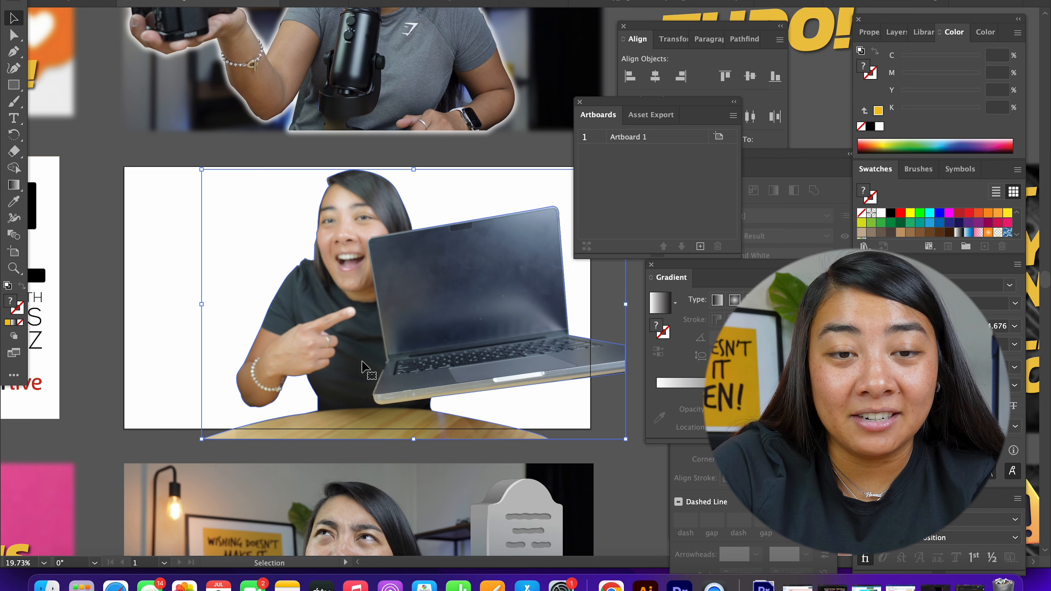
{"action": "scroll", "coordinate": [368, 352], "scroll_direction": "down", "scroll_amount": 5}
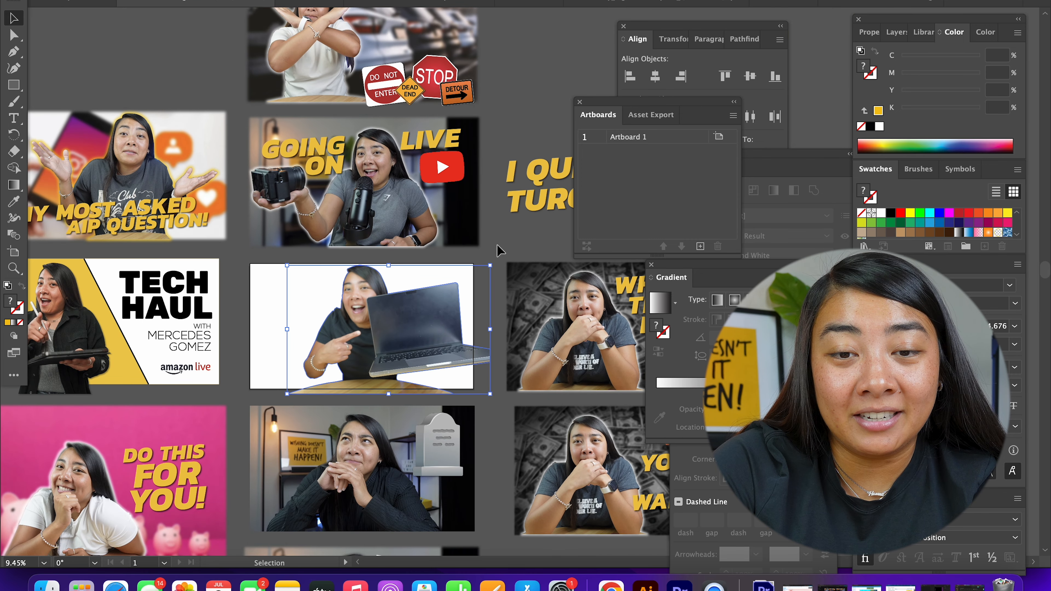
{"action": "left_click_drag", "start_coordinate": [562, 203], "coordinate": [309, 295]}
{"action": "scroll", "coordinate": [308, 295], "scroll_direction": "up", "scroll_amount": 3}
{"action": "left_click", "coordinate": [440, 362]}
{"action": "scroll", "coordinate": [439, 362], "scroll_direction": "down", "scroll_amount": 2}
{"action": "left_click_drag", "start_coordinate": [441, 376], "coordinate": [454, 379]}
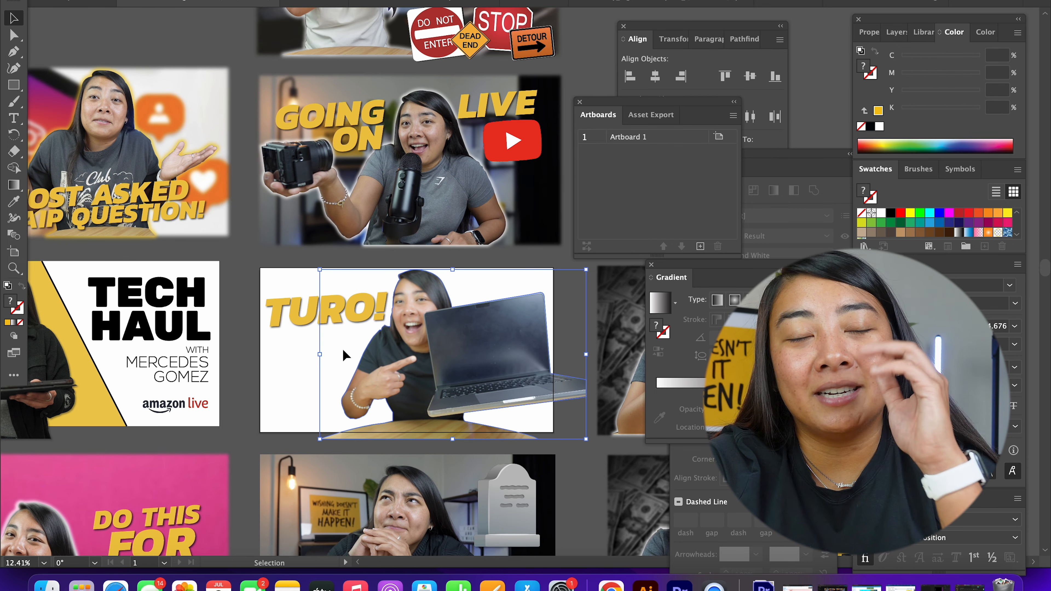
- Scale the "TURO!" text down slightly so it fits between the artboard's edge and the woman's head
{"action": "left_click", "coordinate": [333, 327]}
{"action": "left_click_drag", "start_coordinate": [379, 340], "coordinate": [380, 342]}
{"action": "left_click", "coordinate": [233, 387]}
{"action": "scroll", "coordinate": [305, 338], "scroll_direction": "up", "scroll_amount": 3}
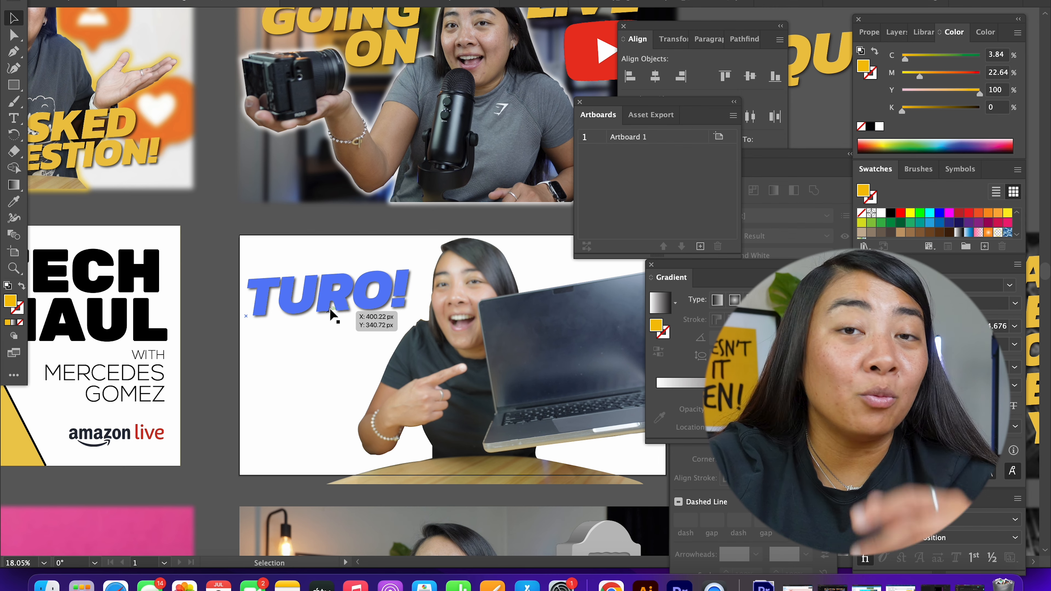
- Replace the wording of the grouped "TURO!" text on the white artboard with "HOW I" and leave the group's isolation
{"action": "scroll", "coordinate": [264, 400], "scroll_direction": "down", "scroll_amount": 3}
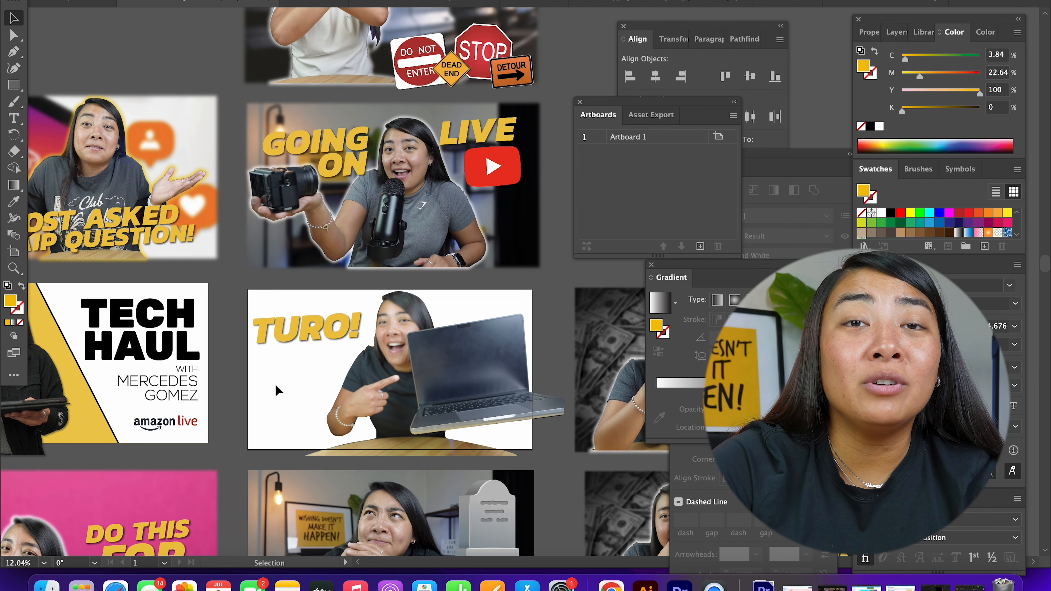
{"action": "scroll", "coordinate": [275, 384], "scroll_direction": "up", "scroll_amount": 1}
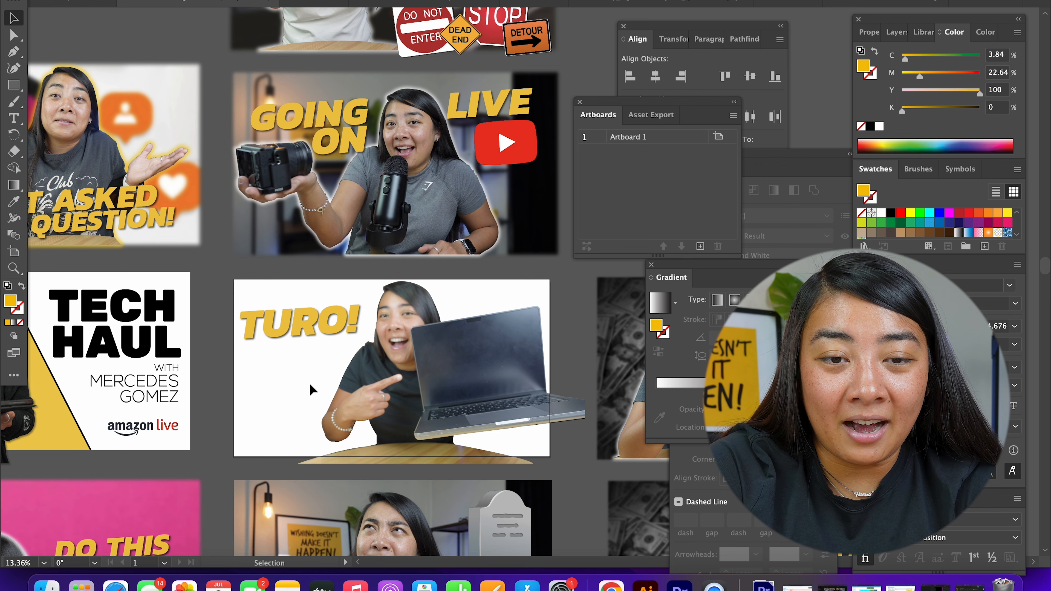
{"action": "scroll", "coordinate": [326, 280], "scroll_direction": "up", "scroll_amount": 3}
{"action": "left_click", "coordinate": [328, 340]}
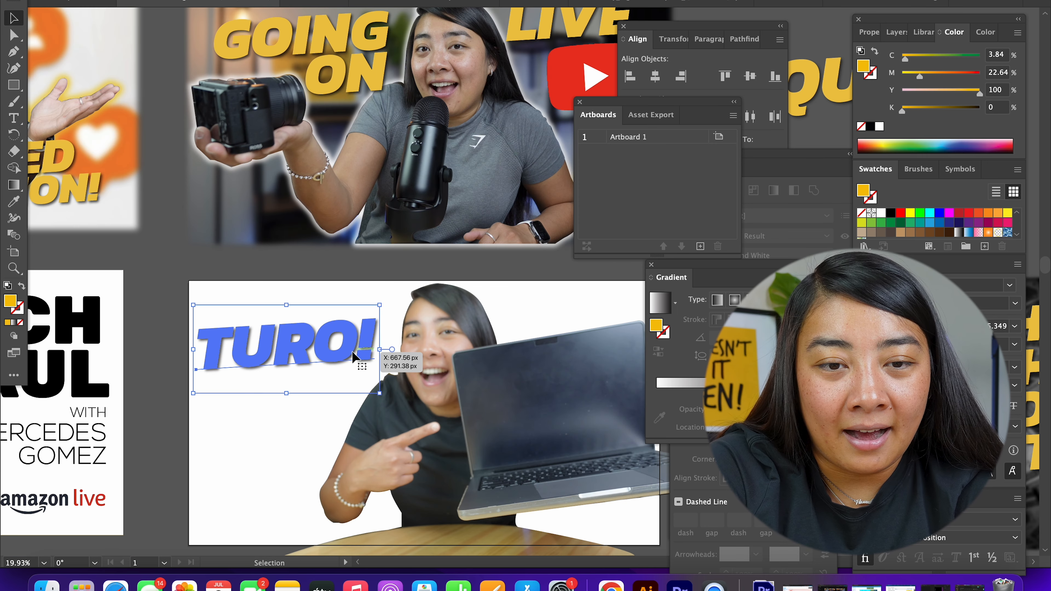
{"action": "double_click", "coordinate": [353, 356]}
{"action": "double_click", "coordinate": [326, 348]}
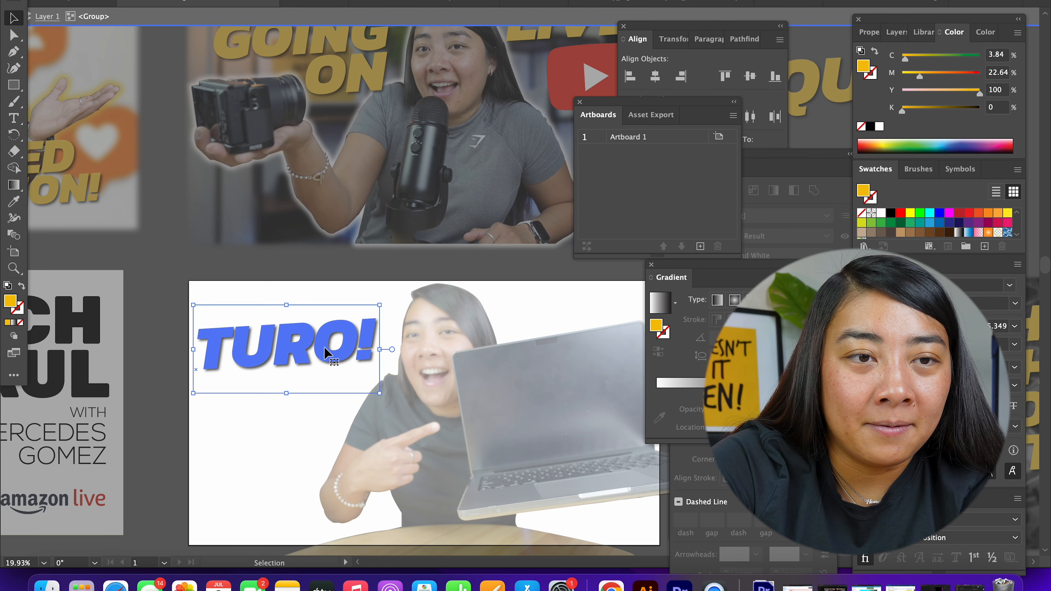
{"action": "double_click", "coordinate": [288, 348]}
{"action": "key", "text": "super+a"}
{"action": "type", "text": "HOW"}
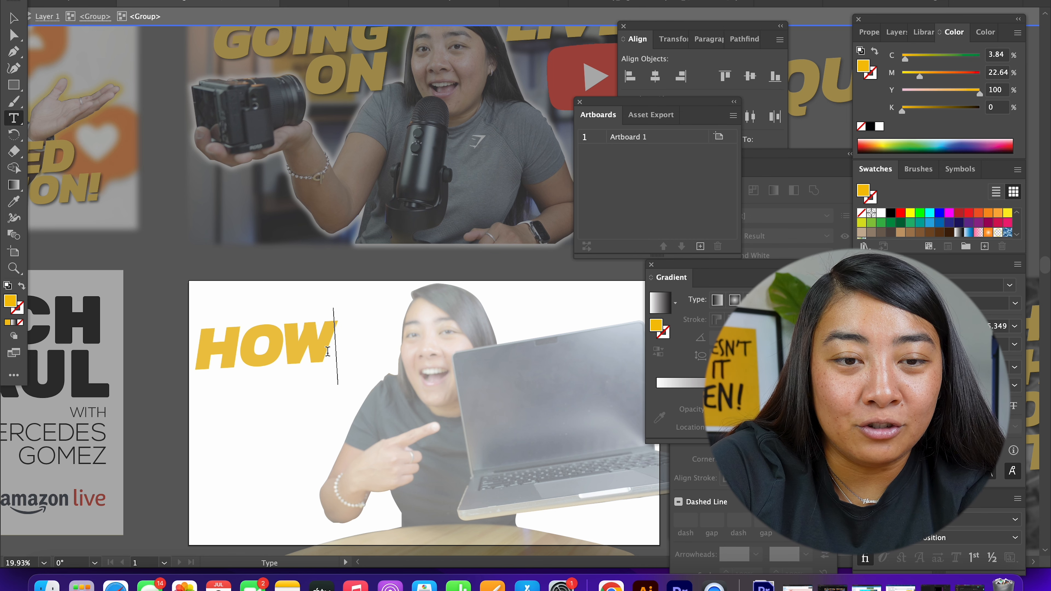
{"action": "type", "text": " I"}
{"action": "left_click", "coordinate": [14, 19]}
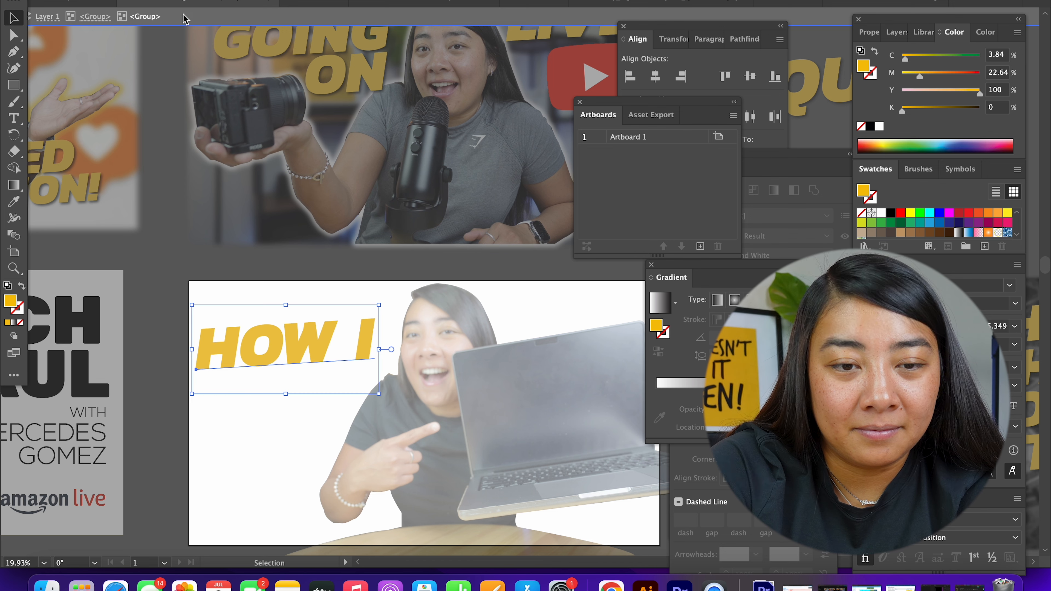
{"action": "left_click", "coordinate": [212, 13]}
- Duplicate the "HOW I" text directly below itself and change the copy's wording to "DO IT!"
{"action": "left_click_drag", "start_coordinate": [316, 354], "coordinate": [329, 408]}
{"action": "double_click", "coordinate": [321, 414]}
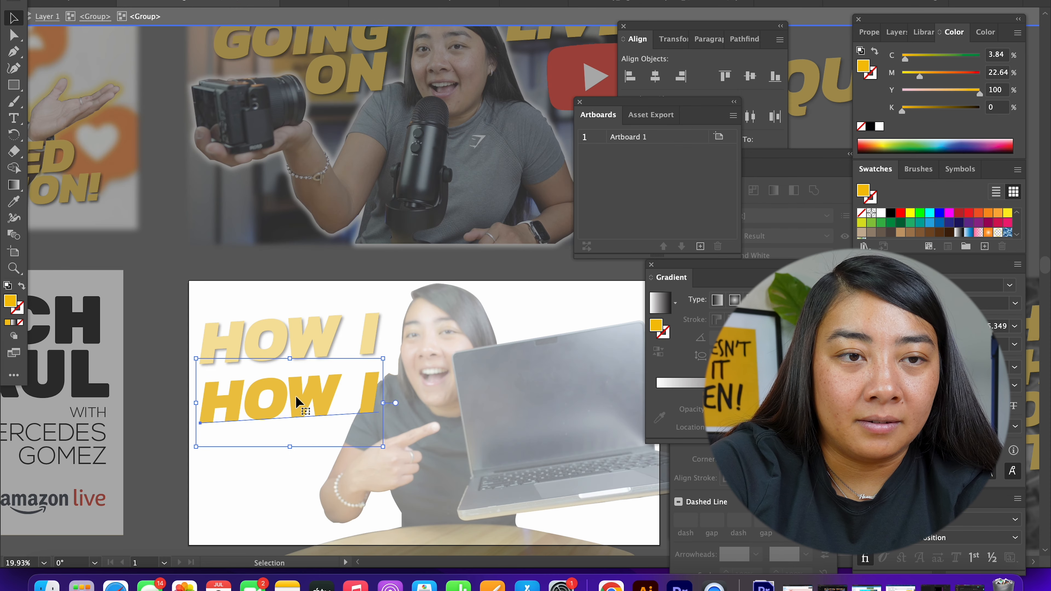
{"action": "triple_click", "coordinate": [255, 403]}
{"action": "type", "text": "DO IT!"}
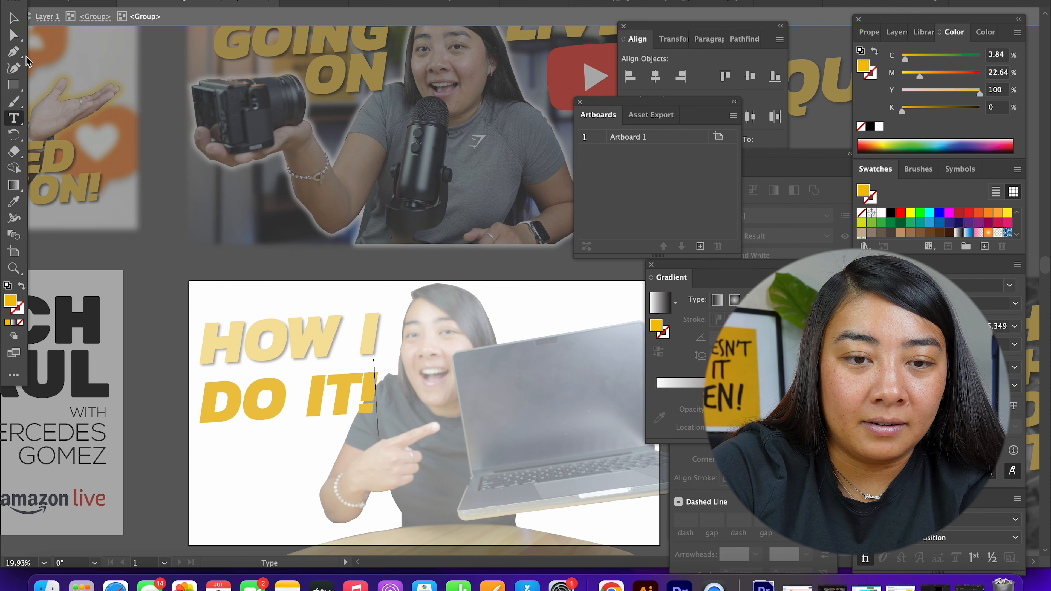
{"action": "left_click", "coordinate": [13, 19]}
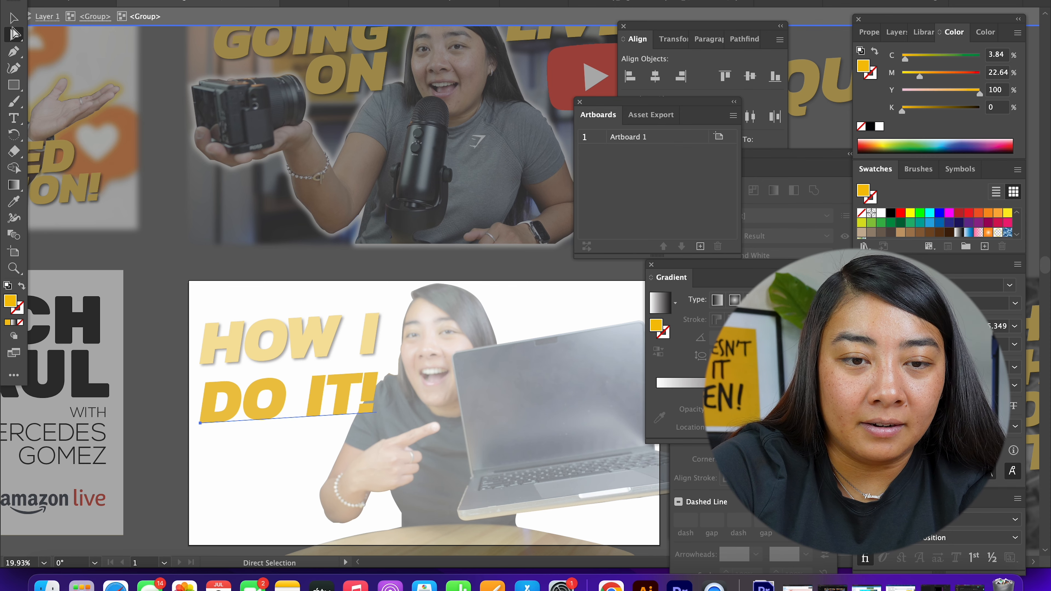
{"action": "left_click", "coordinate": [354, 307]}
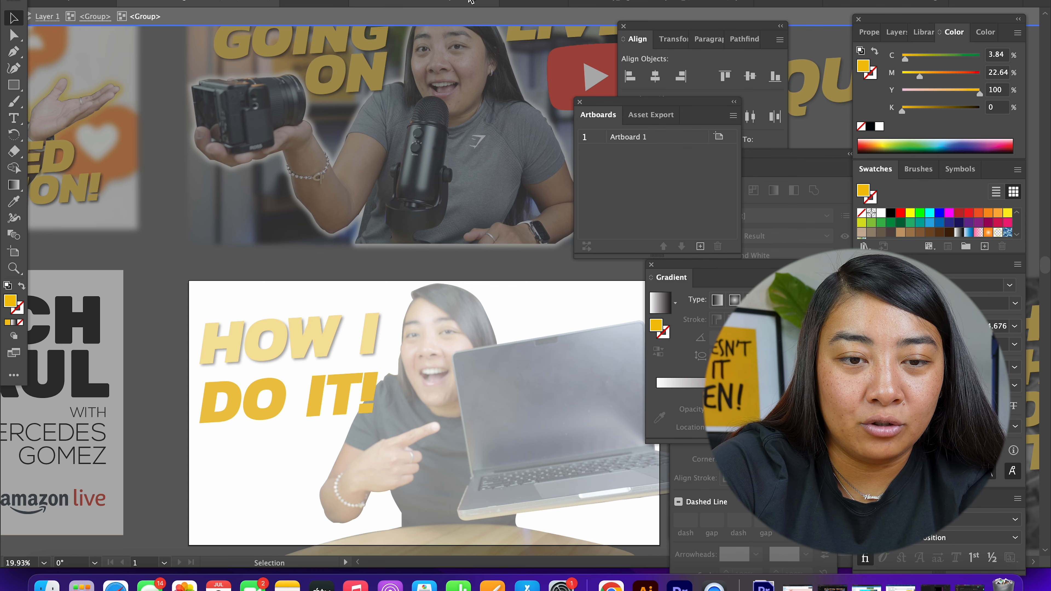
{"action": "double_click", "coordinate": [353, 311]}
- Shorten the second text line to "DO" and enlarge it centred beneath "HOW I"
{"action": "scroll", "coordinate": [363, 389], "scroll_direction": "up", "scroll_amount": 2}
{"action": "double_click", "coordinate": [327, 396]}
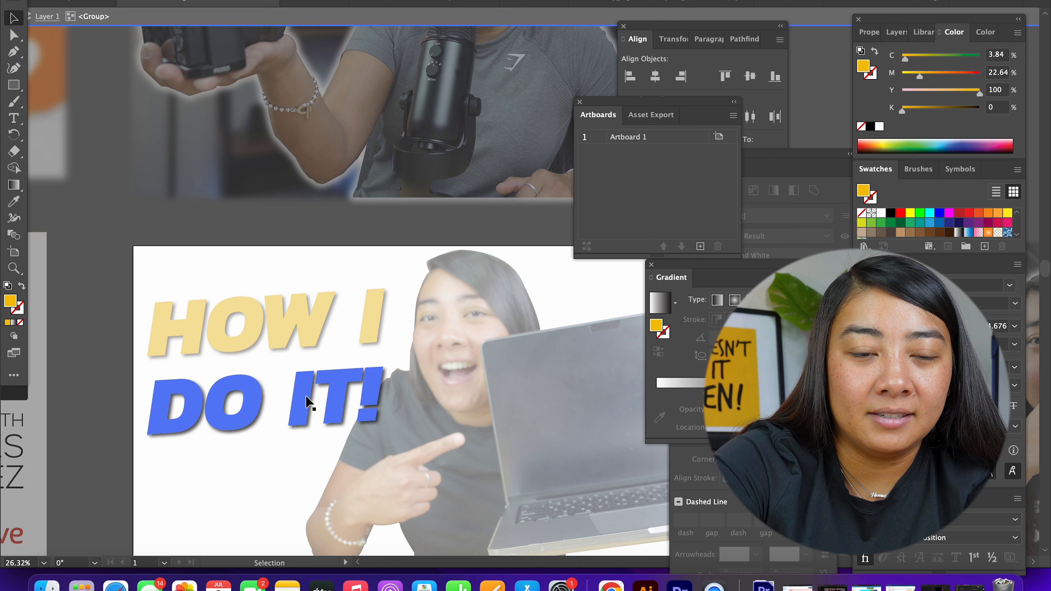
{"action": "left_click", "coordinate": [293, 402]}
{"action": "double_click", "coordinate": [292, 407]}
{"action": "triple_click", "coordinate": [303, 412]}
{"action": "left_click_drag", "start_coordinate": [291, 408], "coordinate": [407, 406]}
{"action": "key", "text": "BackSpace"}
{"action": "key", "text": "BackSpace"}
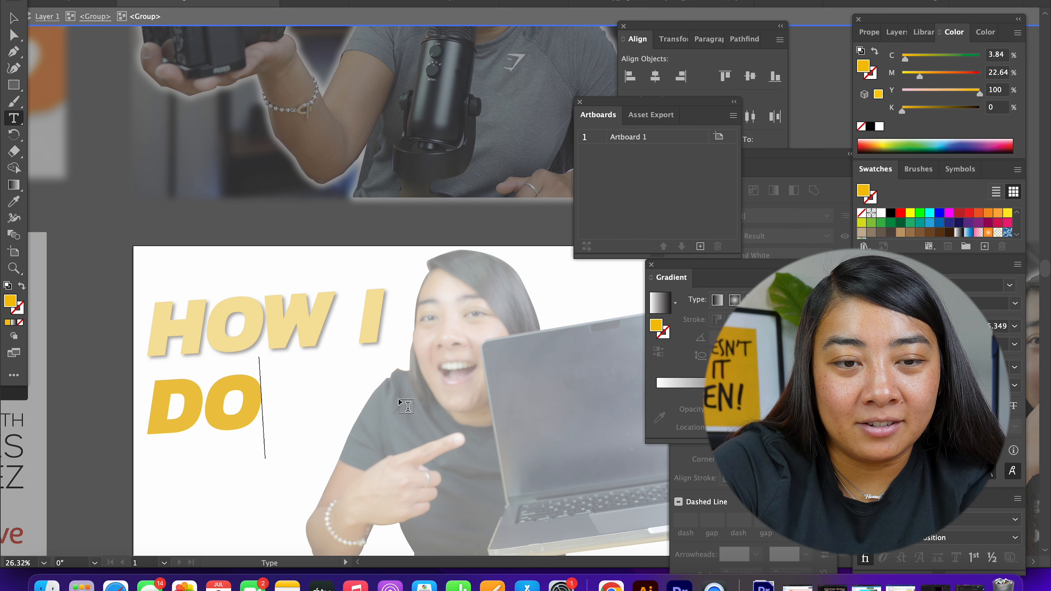
{"action": "key", "text": "Escape"}
{"action": "key", "text": "Escape"}
{"action": "left_click_drag", "start_coordinate": [218, 448], "coordinate": [284, 463]}
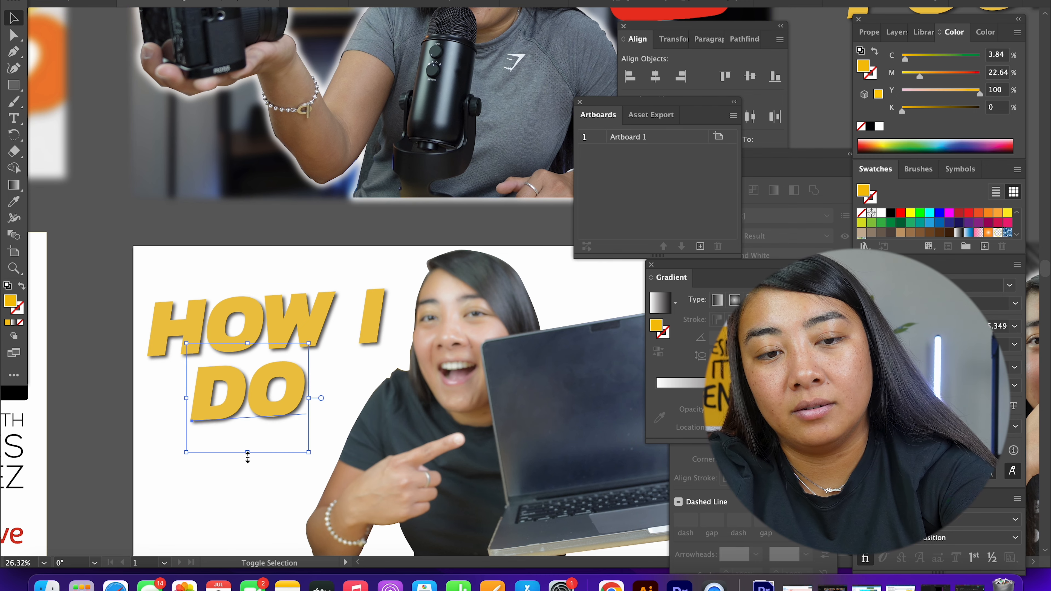
{"action": "scroll", "coordinate": [247, 481], "scroll_direction": "down", "scroll_amount": 3}
- Add a third line reading "IT!" from a copy of "DO" placed below it, and enlarge it to match the line above
{"action": "left_click_drag", "start_coordinate": [249, 350], "coordinate": [242, 419]}
{"action": "double_click", "coordinate": [243, 419]}
{"action": "left_click", "coordinate": [215, 418]}
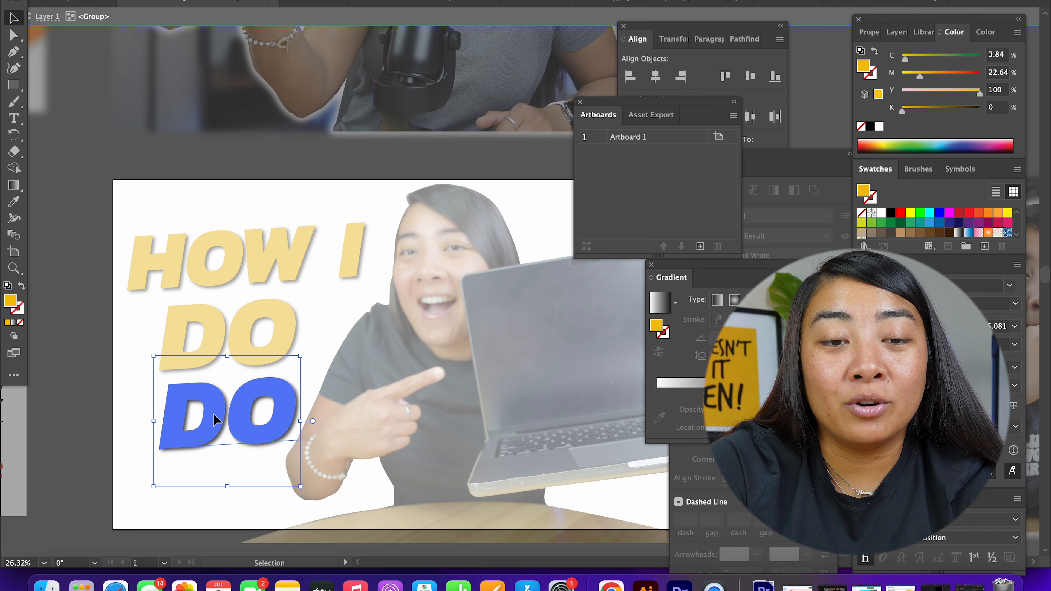
{"action": "double_click", "coordinate": [215, 419]}
{"action": "type", "text": "IT!"}
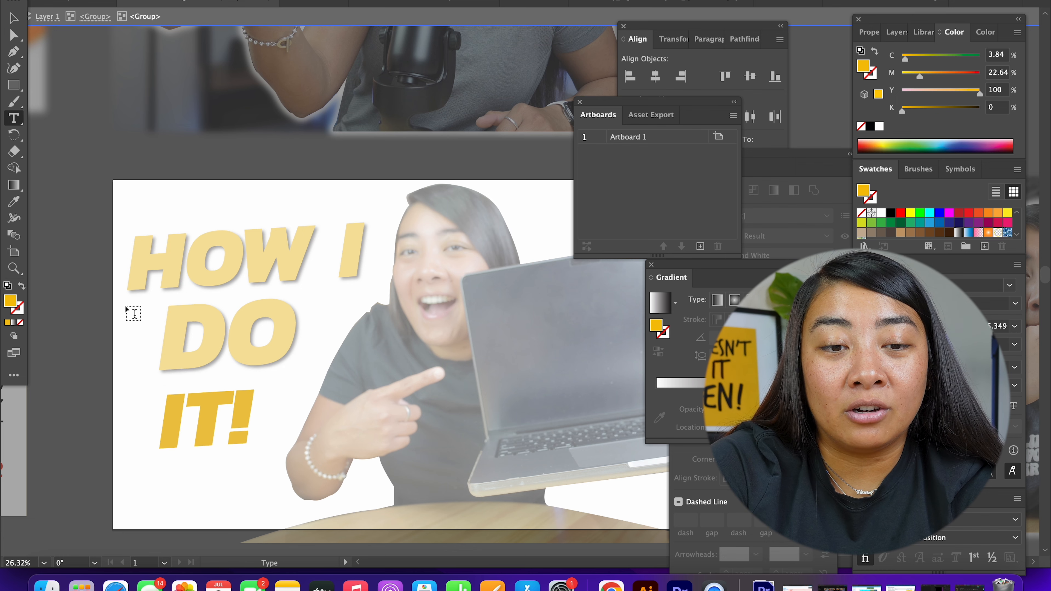
{"action": "left_click", "coordinate": [17, 24]}
{"action": "left_click", "coordinate": [176, 23]}
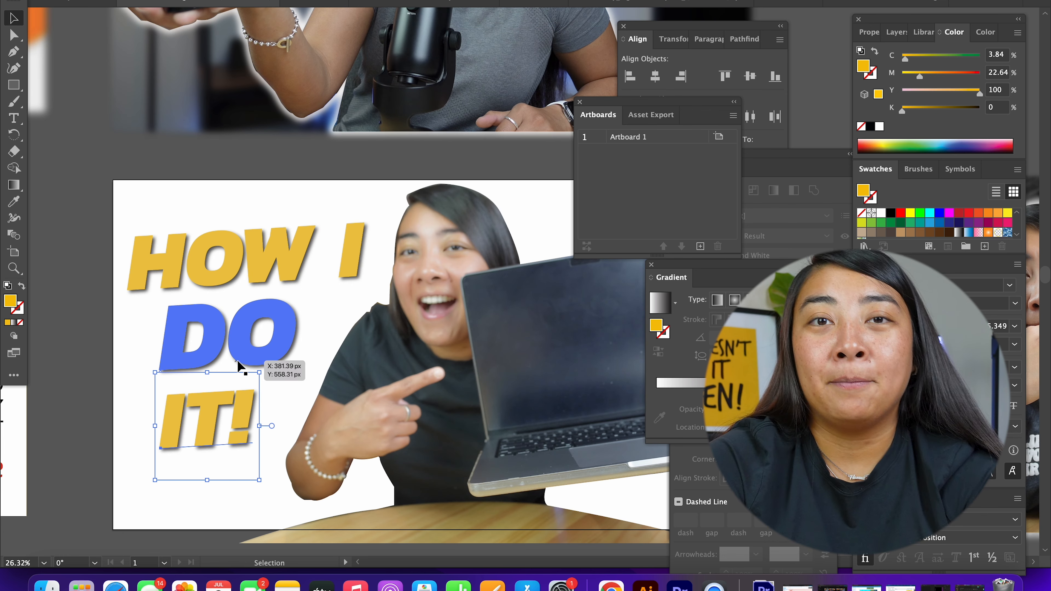
{"action": "left_click_drag", "start_coordinate": [263, 427], "coordinate": [295, 426]}
{"action": "left_click", "coordinate": [289, 165]}
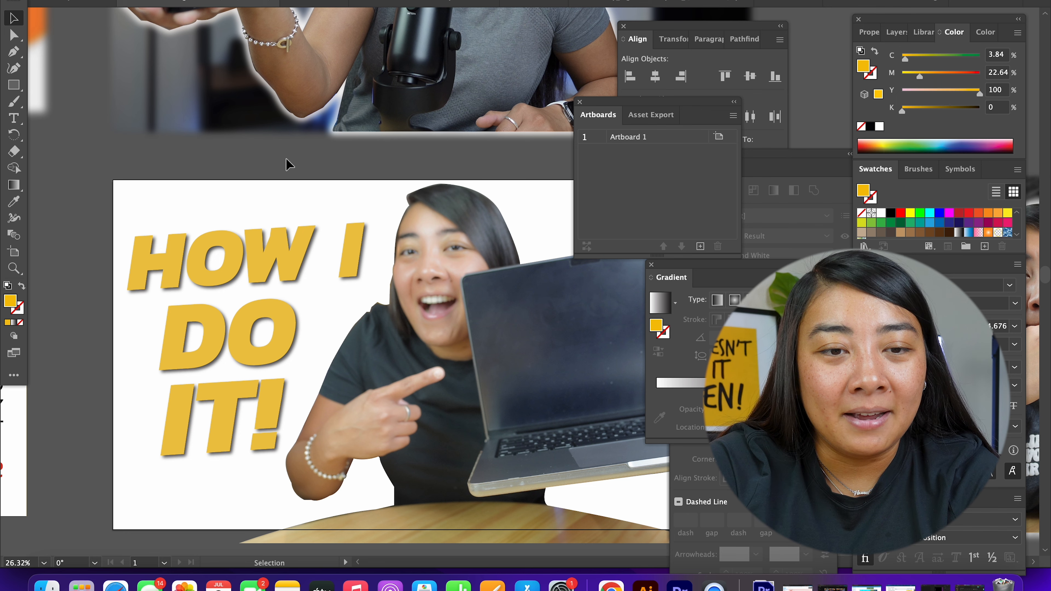
- Move the "DO" and "IT!" lines together slightly up and right, closer to "HOW I"
{"action": "scroll", "coordinate": [223, 268], "scroll_direction": "down", "scroll_amount": 3}
{"action": "left_click", "coordinate": [272, 273]}
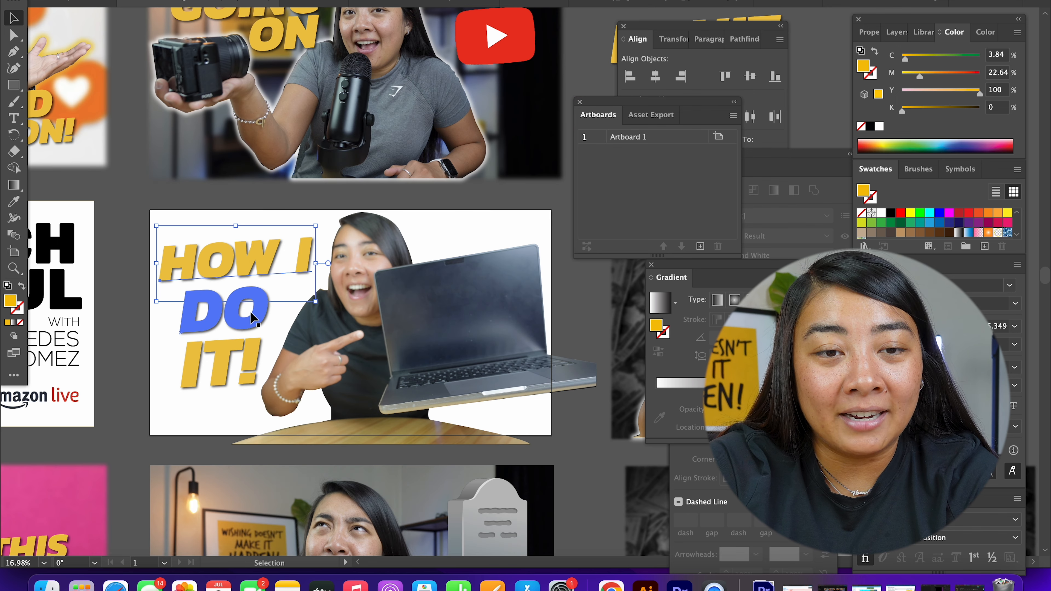
{"action": "left_click", "coordinate": [252, 316]}
{"action": "scroll", "coordinate": [250, 315], "scroll_direction": "up", "scroll_amount": 2}
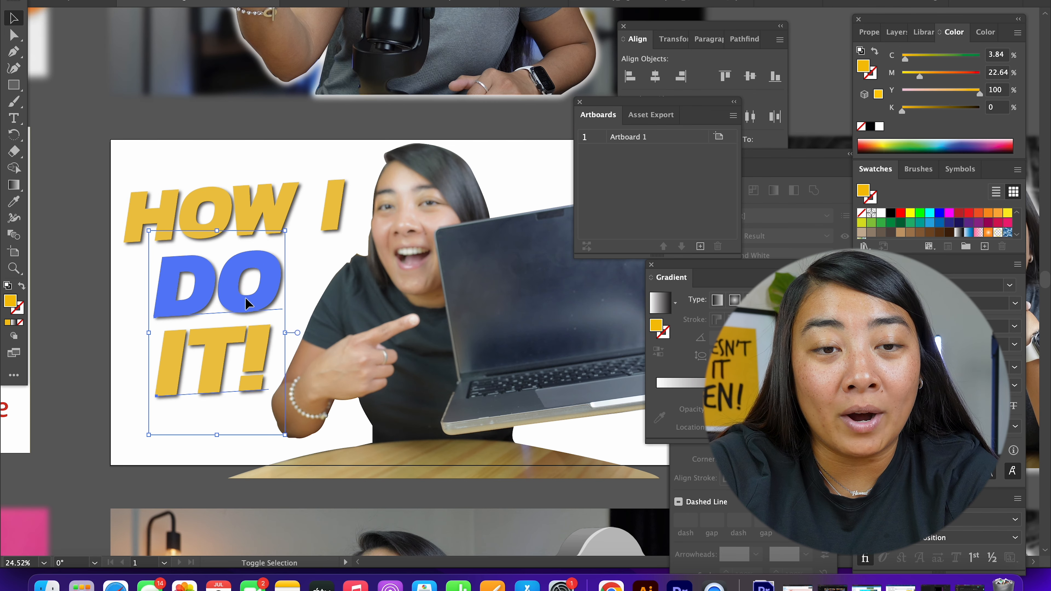
{"action": "left_click_drag", "start_coordinate": [224, 296], "coordinate": [229, 290]}
- Nudge the "HOW I" line slightly up and enlarge it toward the woman's head, then deselect it
{"action": "left_click", "coordinate": [252, 208]}
{"action": "left_click_drag", "start_coordinate": [252, 208], "coordinate": [253, 203]}
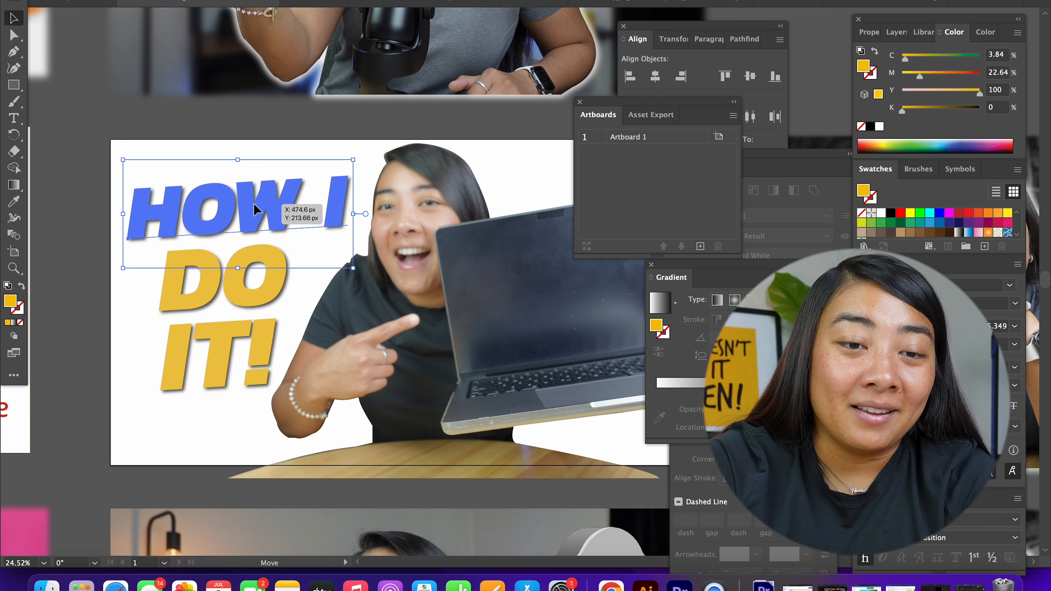
{"action": "left_click_drag", "start_coordinate": [353, 160], "coordinate": [365, 154]}
{"action": "left_click", "coordinate": [369, 126]}
- Move the text lines together slightly down and left on the white artboard and deselect them
{"action": "scroll", "coordinate": [197, 240], "scroll_direction": "down", "scroll_amount": 4}
{"action": "scroll", "coordinate": [207, 272], "scroll_direction": "up", "scroll_amount": 2}
{"action": "left_click", "coordinate": [211, 341]}
{"action": "left_click", "coordinate": [241, 198], "text": "shift"}
{"action": "left_click_drag", "start_coordinate": [242, 197], "coordinate": [238, 207]}
{"action": "left_click", "coordinate": [224, 144]}
{"action": "scroll", "coordinate": [224, 148], "scroll_direction": "down", "scroll_amount": 1}
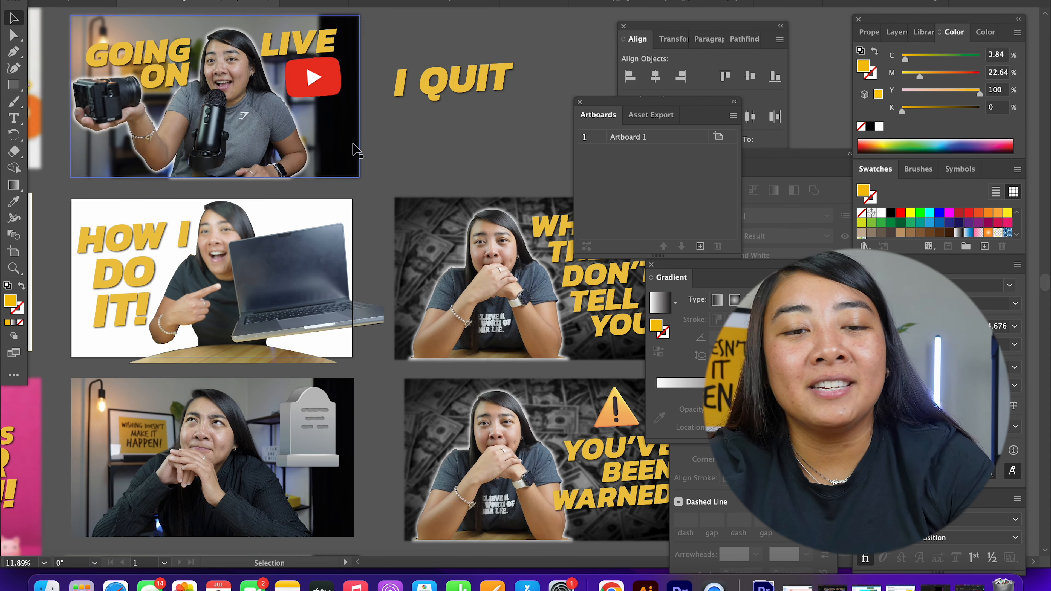
{"action": "scroll", "coordinate": [234, 295], "scroll_direction": "up", "scroll_amount": 3}
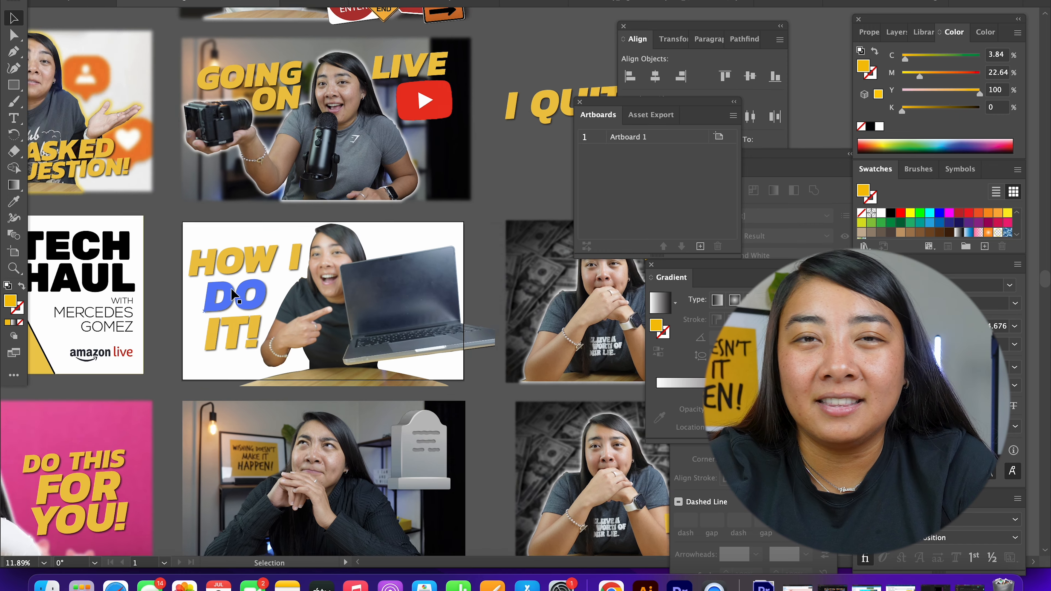
{"action": "scroll", "coordinate": [234, 295], "scroll_direction": "up", "scroll_amount": 1}
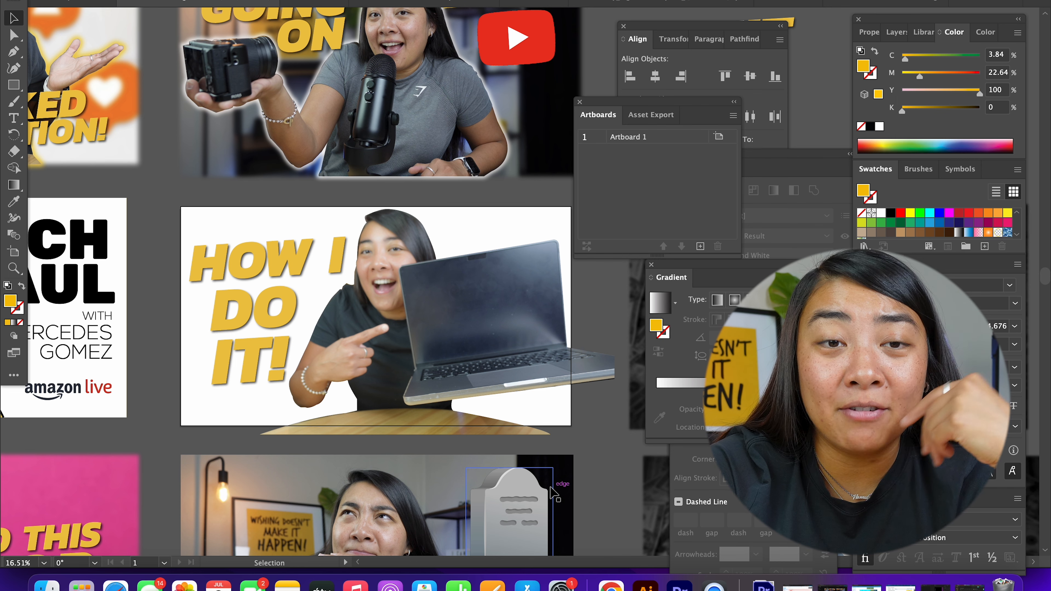
{"action": "scroll", "coordinate": [420, 409], "scroll_direction": "down", "scroll_amount": 3}
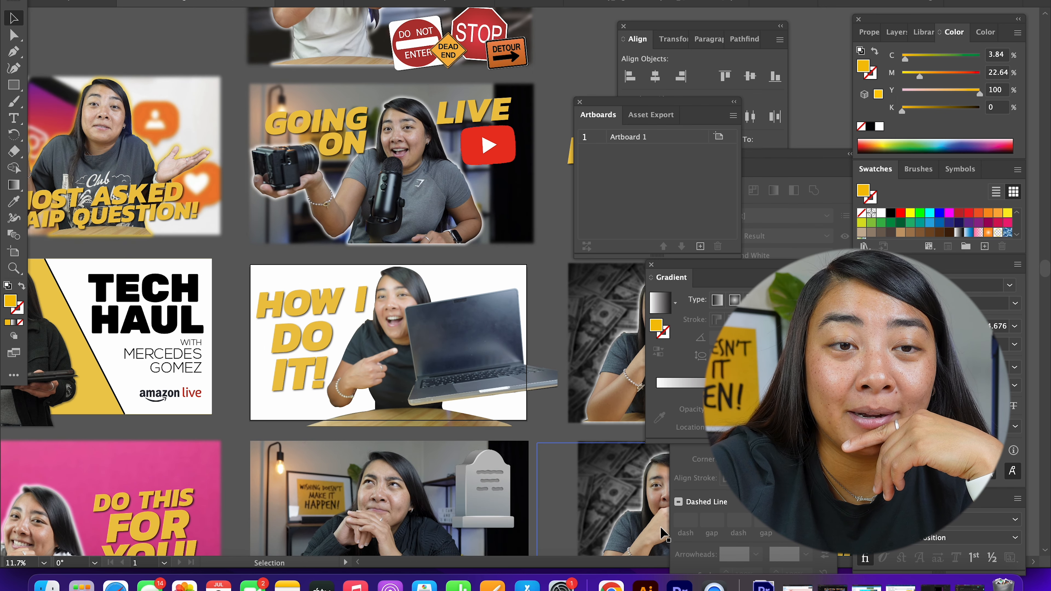
- Switch to YouTube in the browser and look through the channel's earlier video thumbnails for design reference
{"action": "left_click", "coordinate": [611, 585]}
{"action": "scroll", "coordinate": [459, 468], "scroll_direction": "down", "scroll_amount": 10}
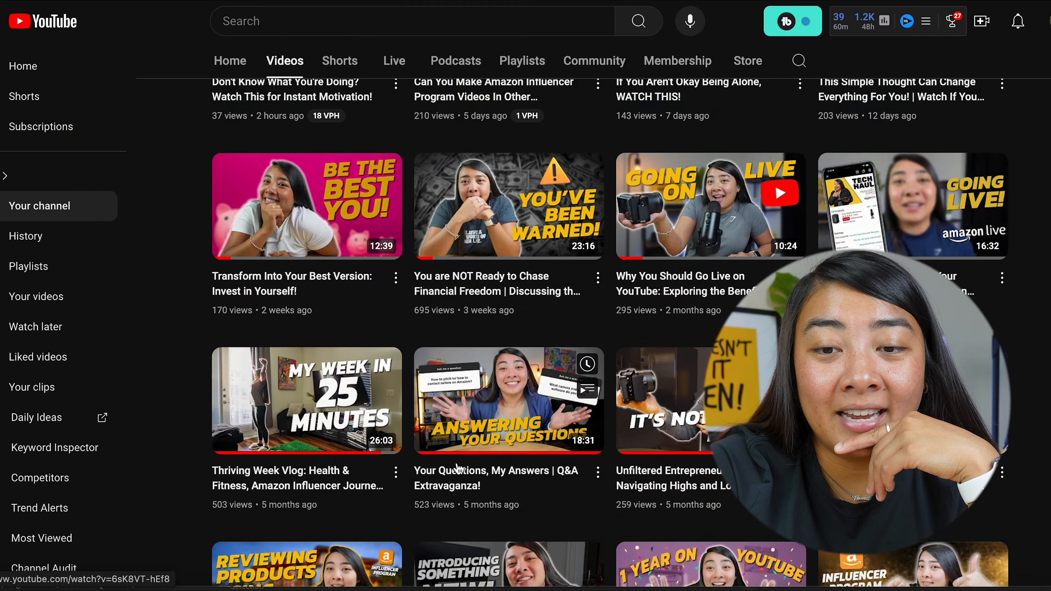
{"action": "scroll", "coordinate": [459, 468], "scroll_direction": "down", "scroll_amount": 10}
{"action": "scroll", "coordinate": [459, 469], "scroll_direction": "up", "scroll_amount": 3}
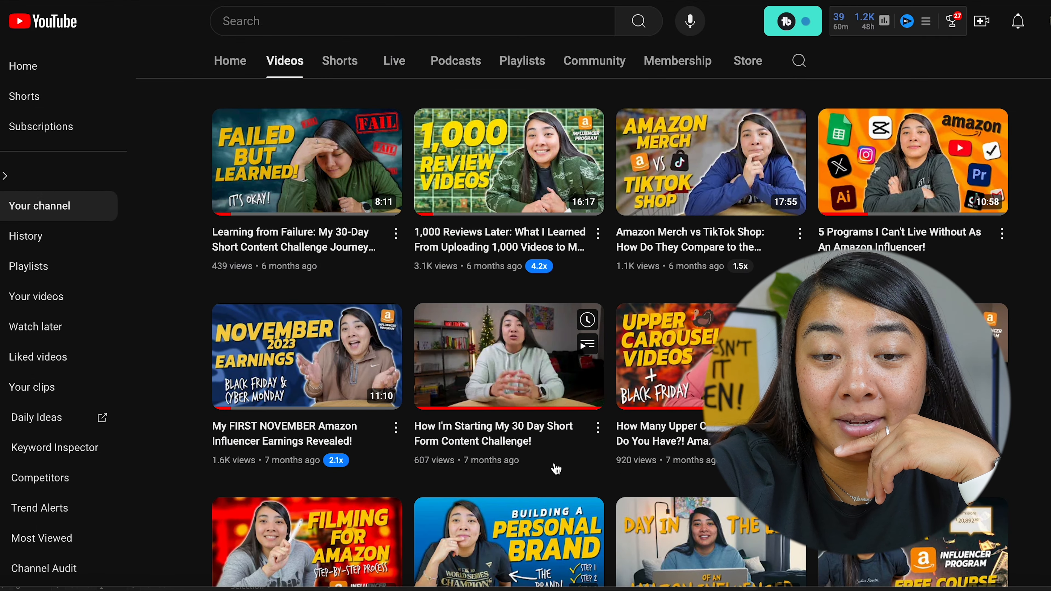
{"action": "scroll", "coordinate": [557, 470], "scroll_direction": "down", "scroll_amount": 5}
{"action": "scroll", "coordinate": [557, 471], "scroll_direction": "down", "scroll_amount": 10}
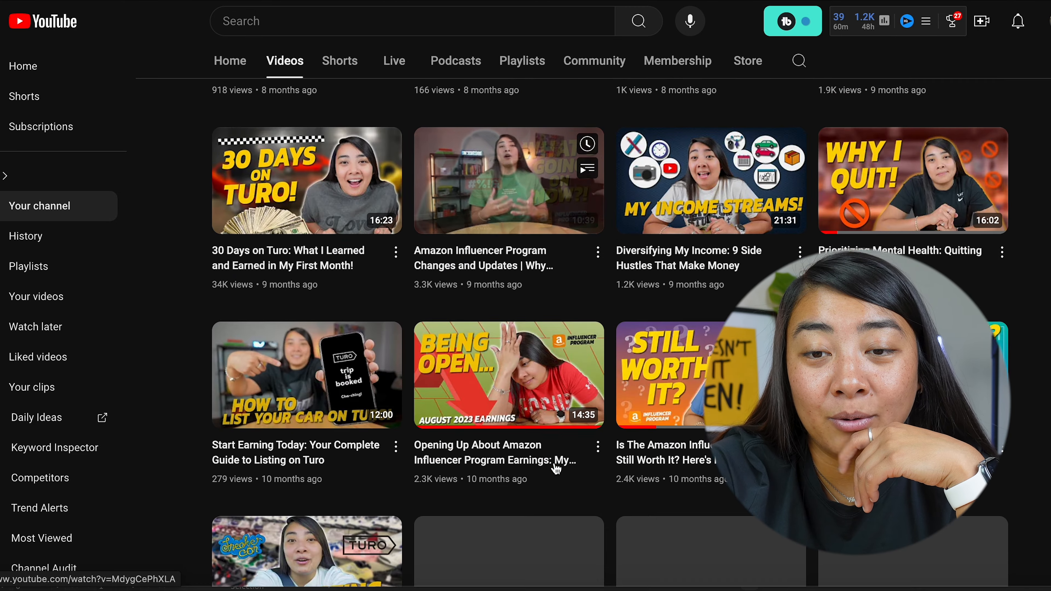
{"action": "scroll", "coordinate": [556, 469], "scroll_direction": "down", "scroll_amount": 3}
{"action": "scroll", "coordinate": [557, 469], "scroll_direction": "up", "scroll_amount": 15}
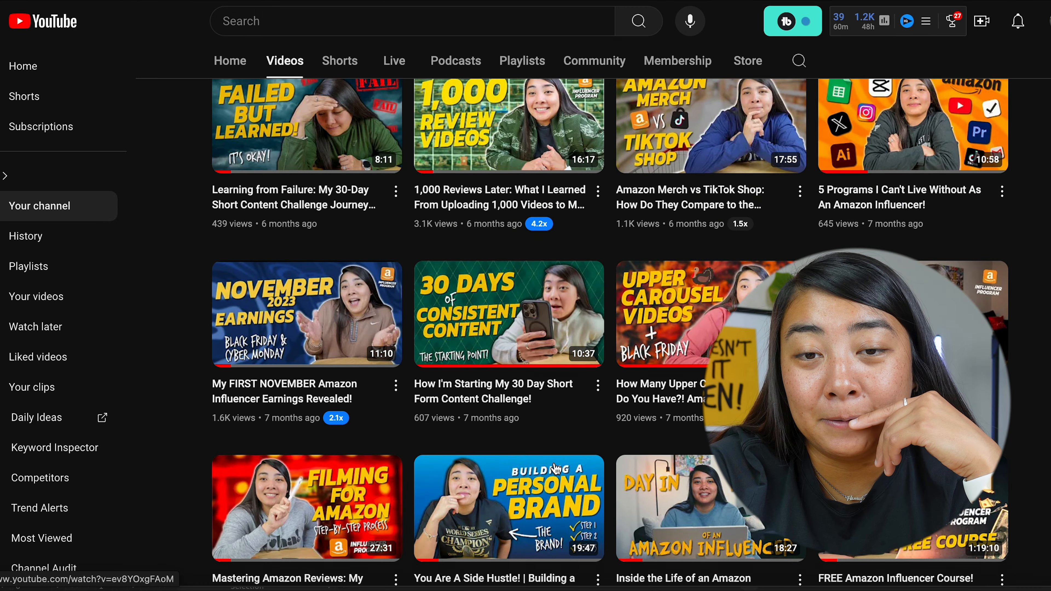
- Look through the channel's video thumbnails on YouTube for a grid section to use as the thumbnail's background
{"action": "scroll", "coordinate": [557, 469], "scroll_direction": "down", "scroll_amount": 1}
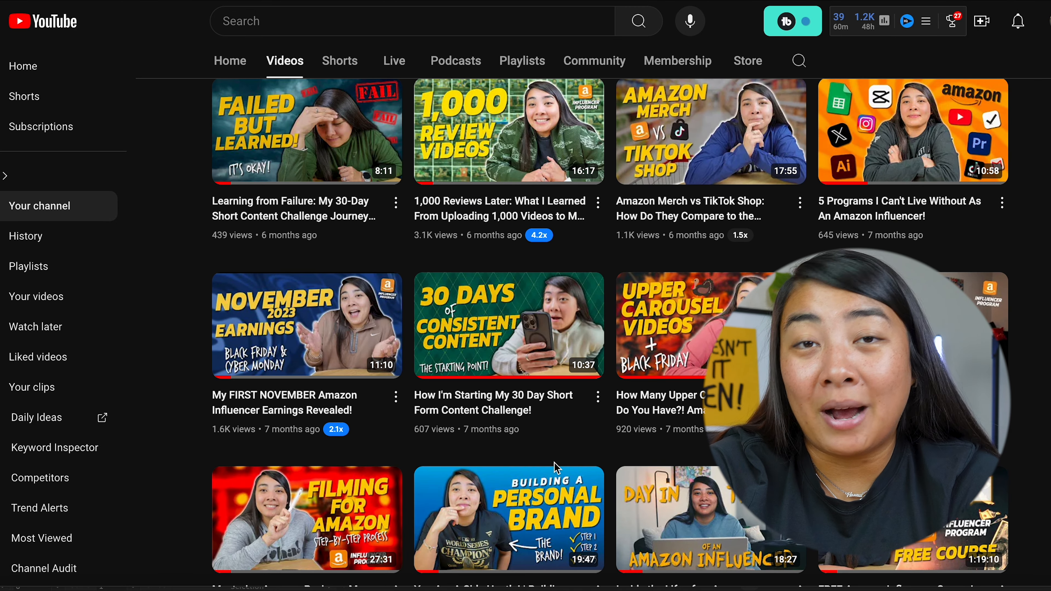
{"action": "scroll", "coordinate": [558, 477], "scroll_direction": "up", "scroll_amount": 1}
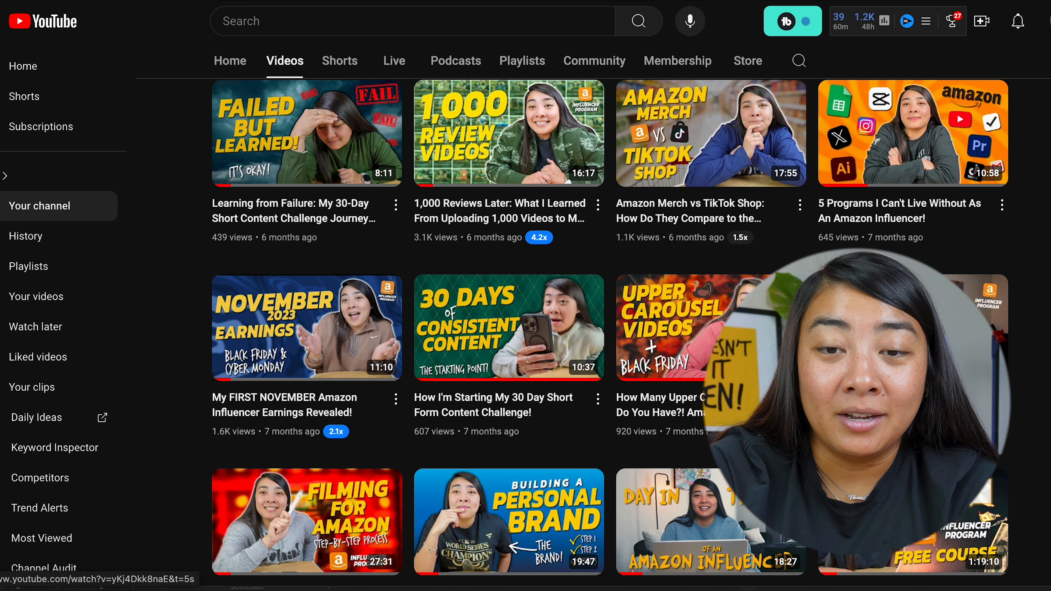
{"action": "scroll", "coordinate": [557, 476], "scroll_direction": "up", "scroll_amount": 20}
{"action": "scroll", "coordinate": [558, 476], "scroll_direction": "down", "scroll_amount": 12}
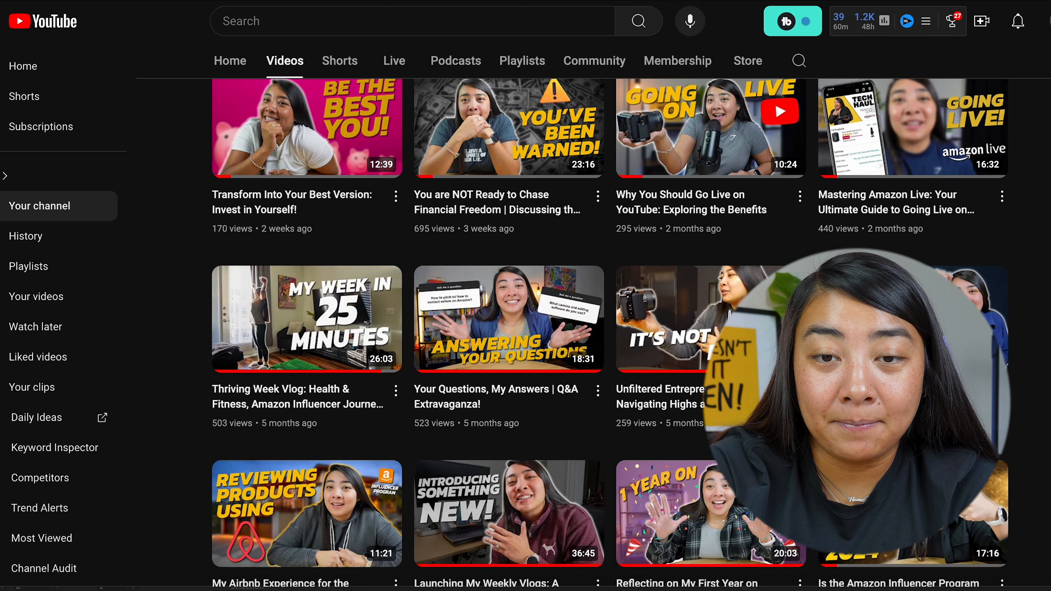
{"action": "scroll", "coordinate": [611, 332], "scroll_direction": "down", "scroll_amount": 1}
{"action": "scroll", "coordinate": [611, 332], "scroll_direction": "up", "scroll_amount": 1}
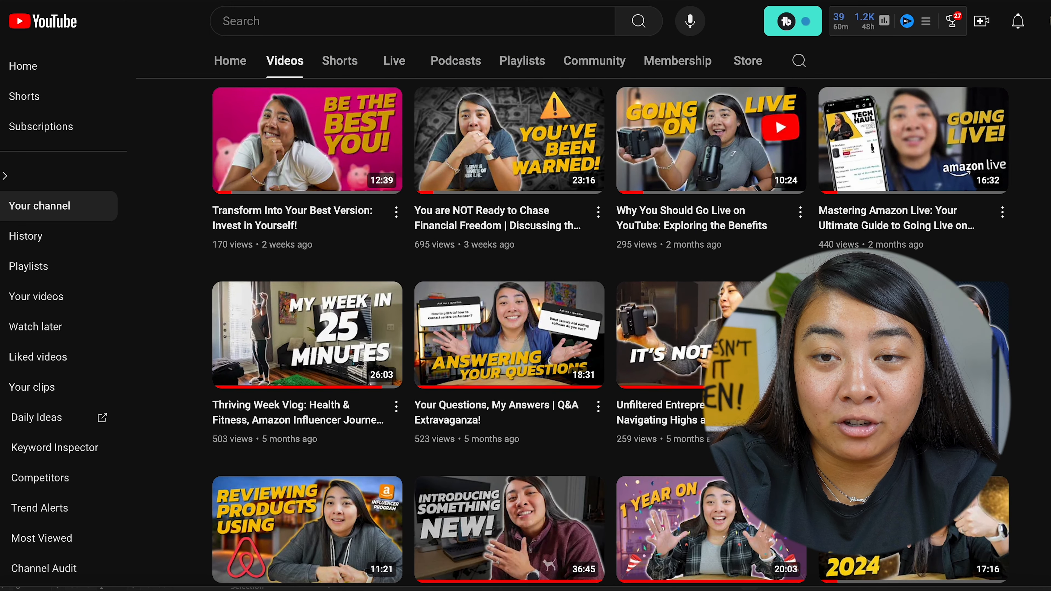
{"action": "scroll", "coordinate": [611, 332], "scroll_direction": "up", "scroll_amount": 1}
{"action": "scroll", "coordinate": [611, 332], "scroll_direction": "down", "scroll_amount": 1}
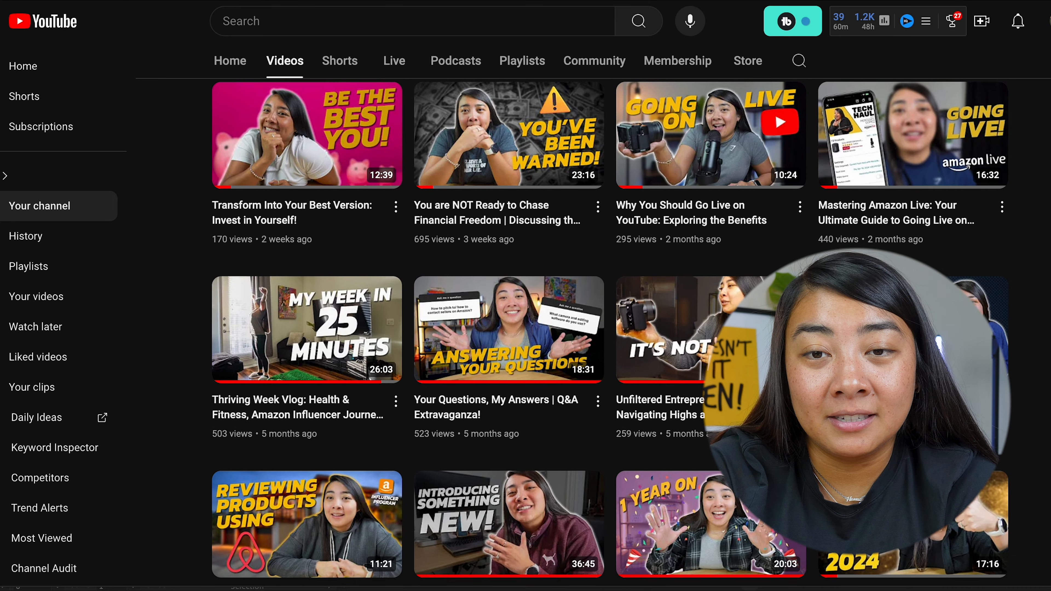
{"action": "scroll", "coordinate": [611, 332], "scroll_direction": "up", "scroll_amount": 1}
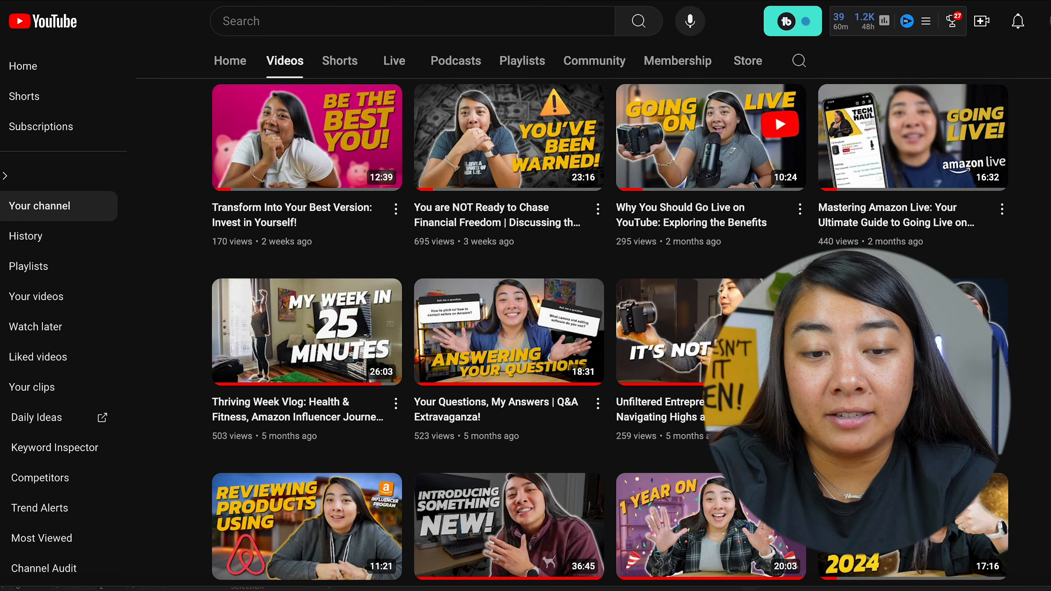
- Capture the dark-mode video grid as a screenshot, bring it into Illustrator, and enlarge it to cover the "HOW I DO IT!" artboard
{"action": "key", "text": "super+shift+4"}
{"action": "left_click_drag", "start_coordinate": [130, 80], "coordinate": [1050, 582]}
{"action": "left_click", "coordinate": [678, 590]}
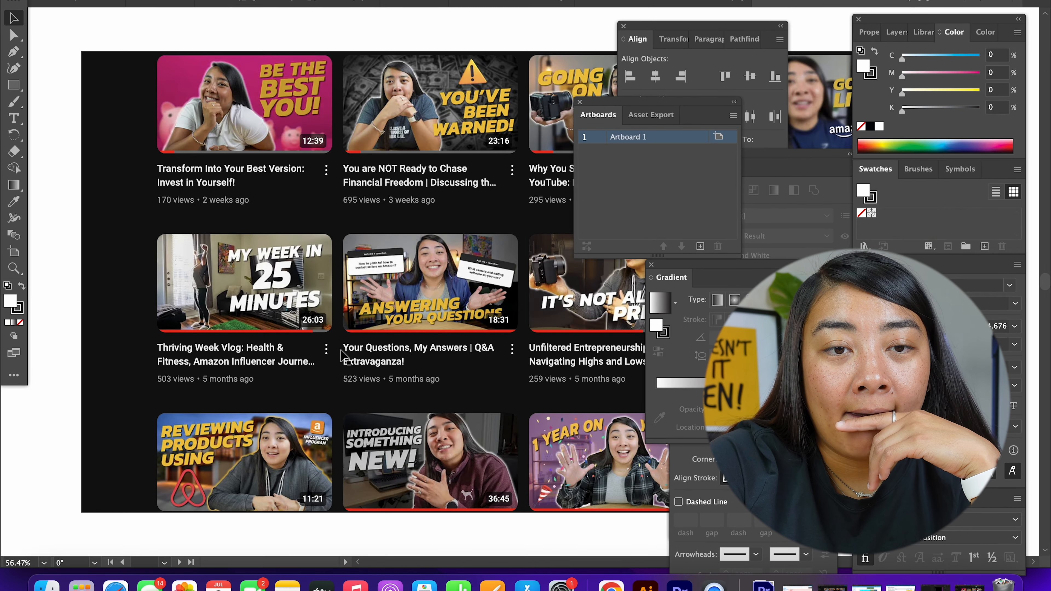
{"action": "left_click", "coordinate": [341, 353]}
{"action": "left_click_drag", "start_coordinate": [551, 482], "coordinate": [590, 503]}
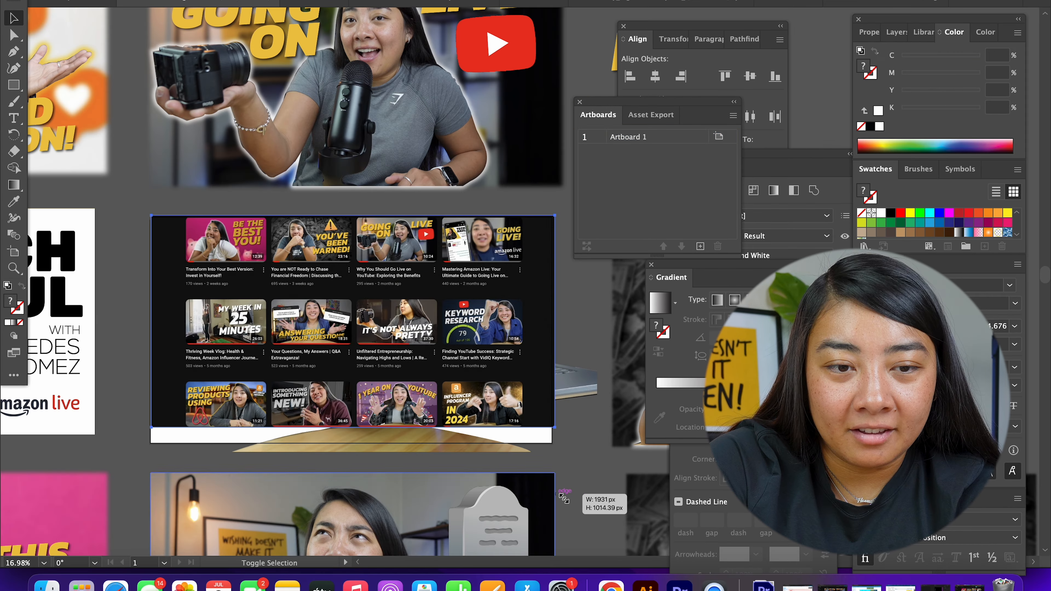
{"action": "left_click_drag", "start_coordinate": [527, 322], "coordinate": [521, 330]}
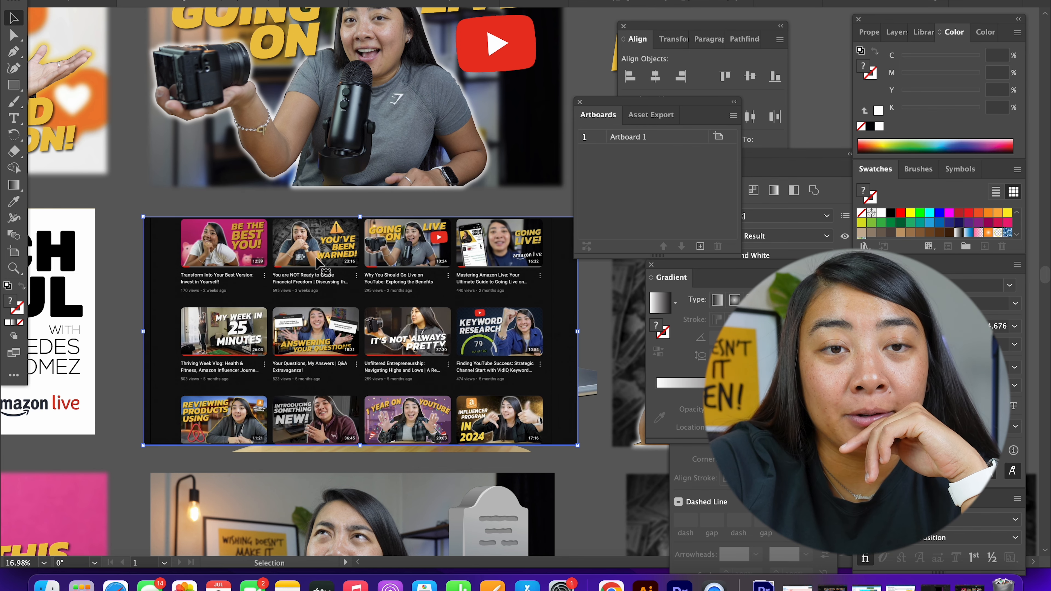
- Apply a Gaussian Blur with an 11.5638-pixel radius to the dark grid screenshot and send it to the back
{"action": "left_click", "coordinate": [284, 0]}
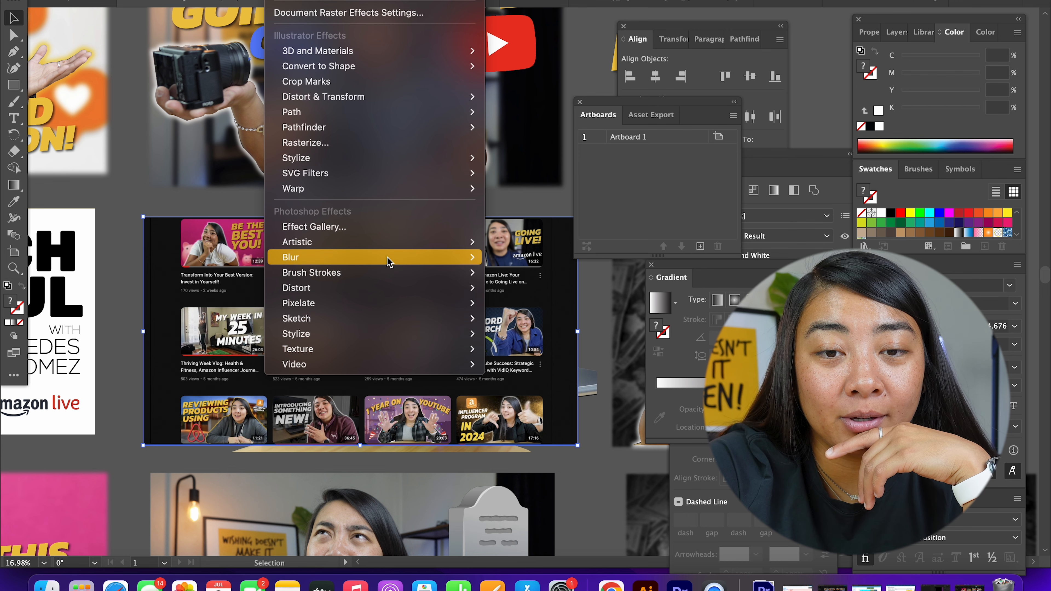
{"action": "mouse_move", "coordinate": [389, 259]}
{"action": "left_click", "coordinate": [522, 257]}
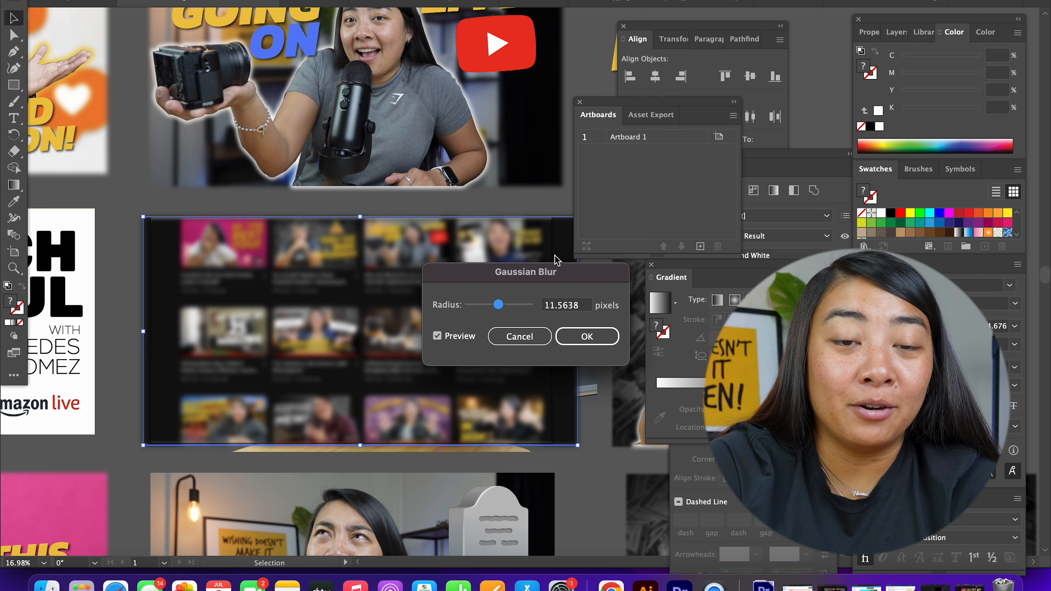
{"action": "left_click", "coordinate": [559, 339]}
{"action": "right_click", "coordinate": [394, 365]}
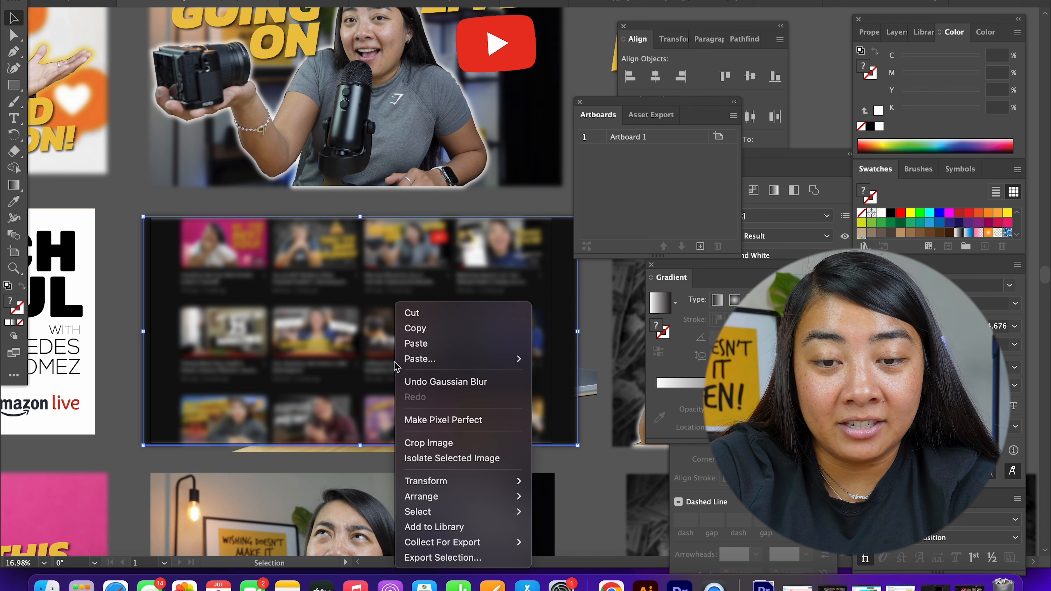
{"action": "mouse_move", "coordinate": [435, 497]}
{"action": "left_click", "coordinate": [607, 539]}
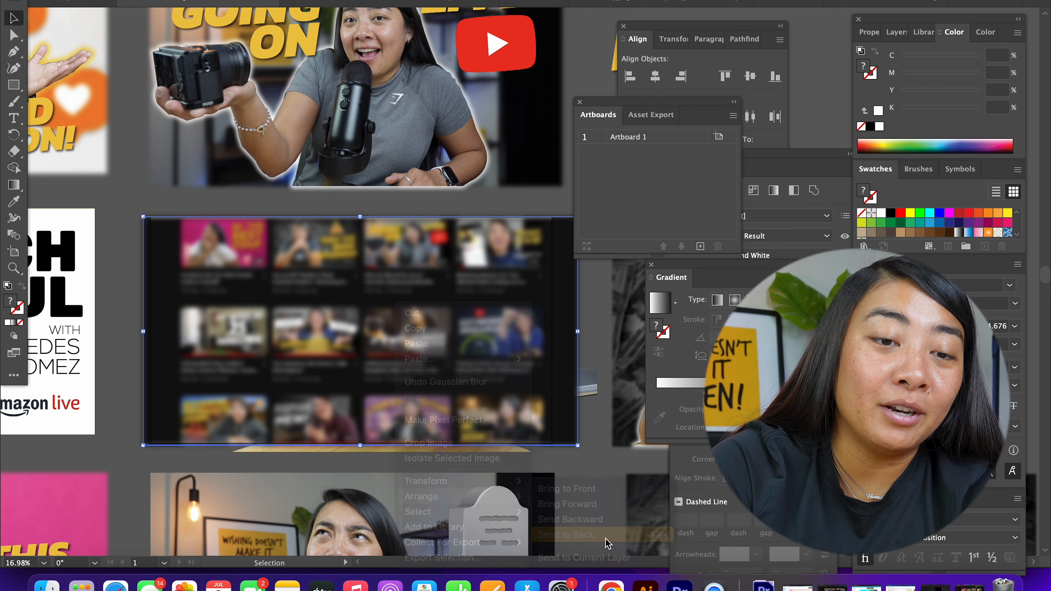
{"action": "scroll", "coordinate": [276, 449], "scroll_direction": "down", "scroll_amount": 2}
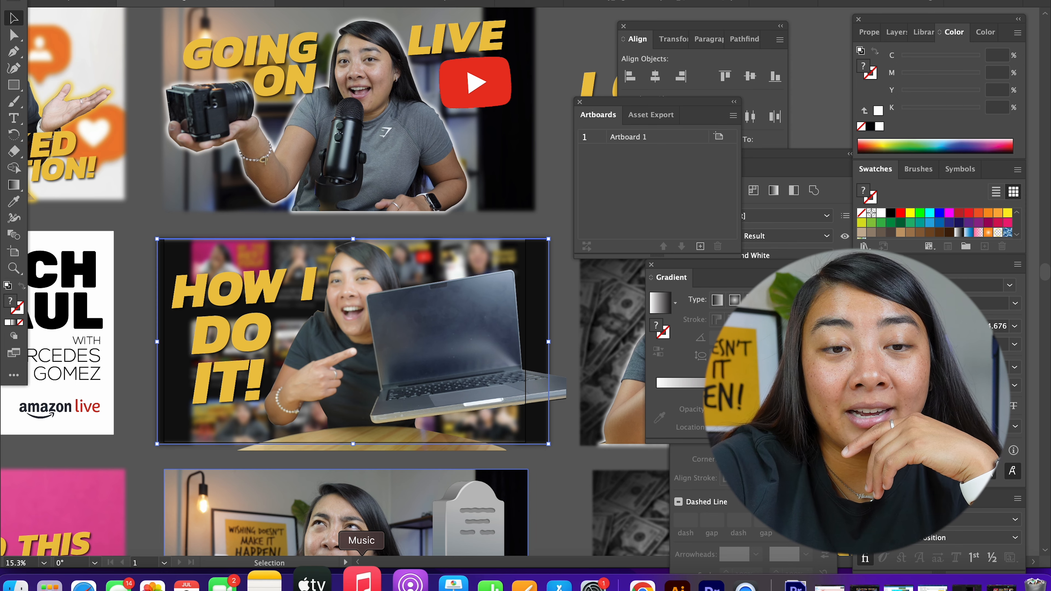
{"action": "scroll", "coordinate": [294, 526], "scroll_direction": "up", "scroll_amount": 2}
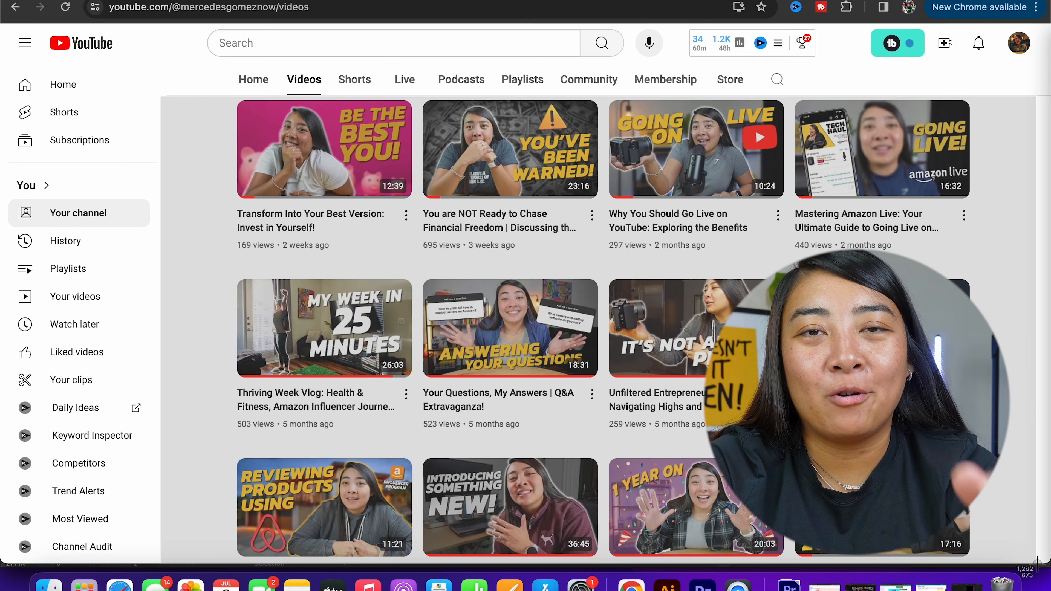
- Capture the light-mode YouTube video grid as a screenshot and bring it into an Illustrator document
{"action": "left_click_drag", "start_coordinate": [1039, 562], "coordinate": [1041, 565]}
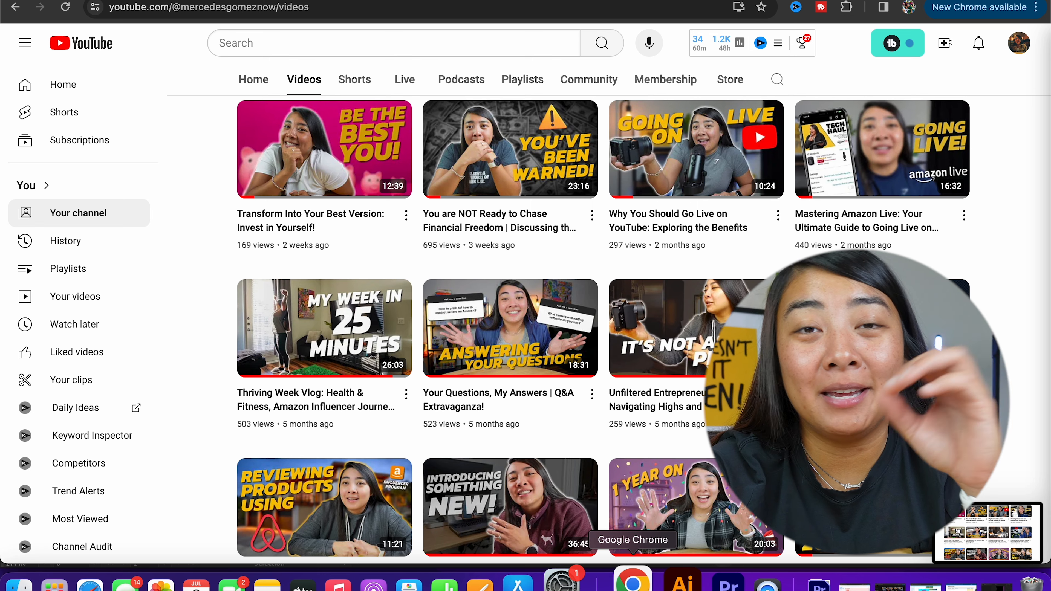
{"action": "mouse_move", "coordinate": [643, 425]}
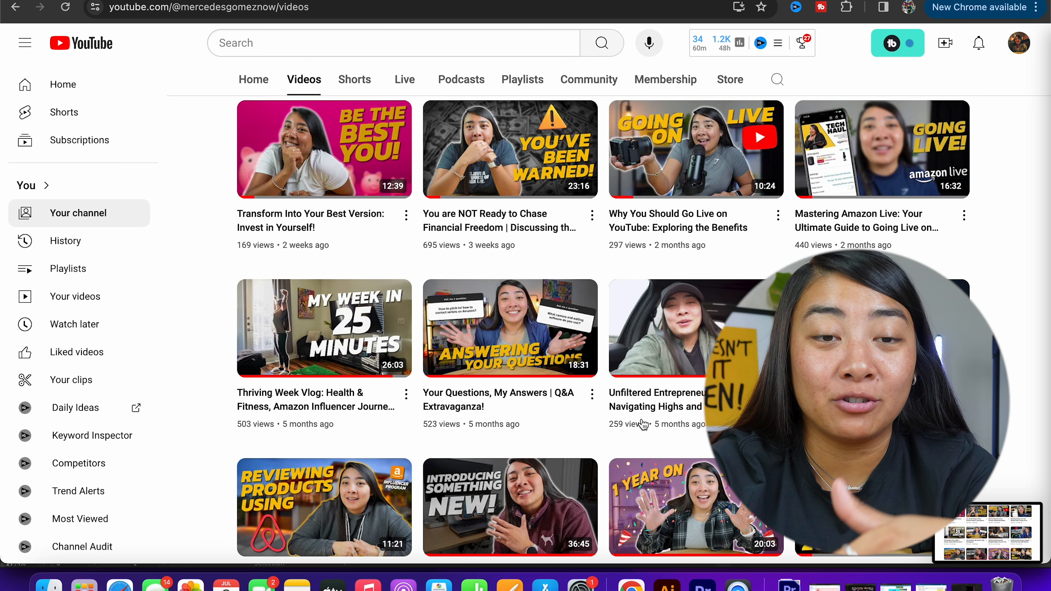
{"action": "mouse_move", "coordinate": [307, 234]}
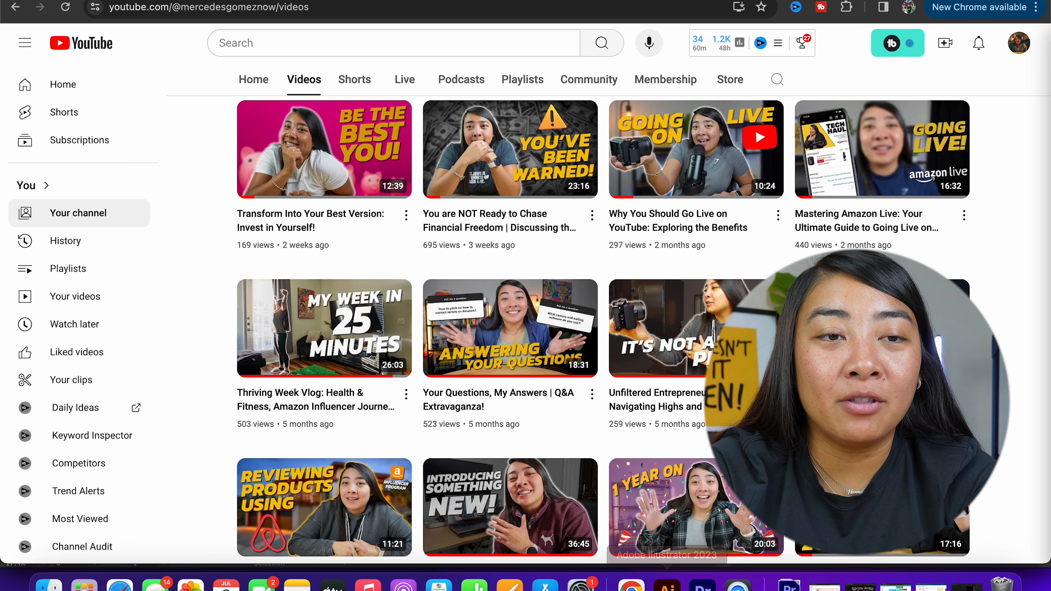
{"action": "key", "text": "super+m"}
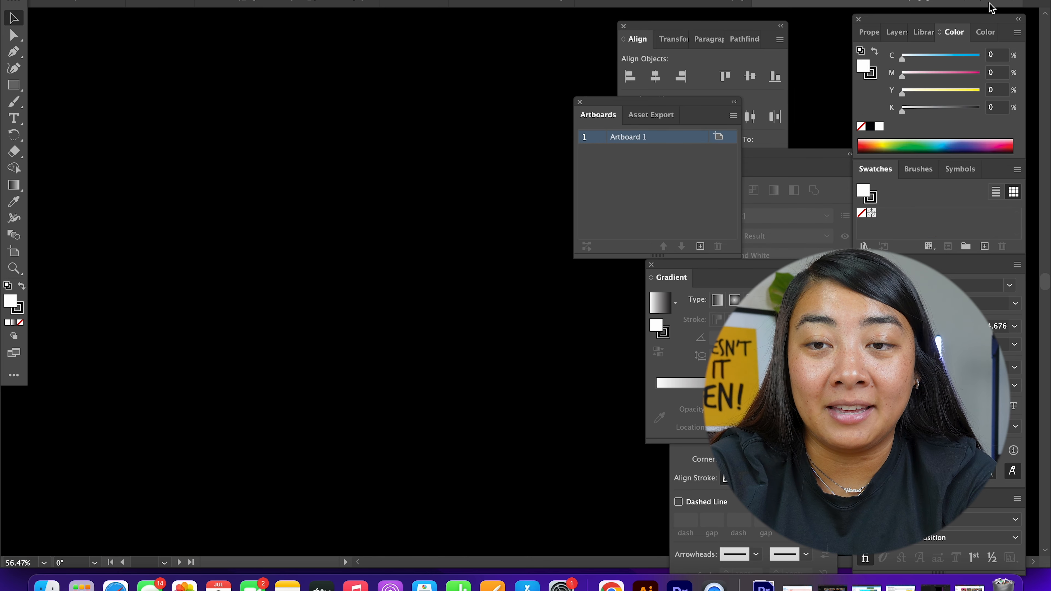
{"action": "key", "text": "super+v"}
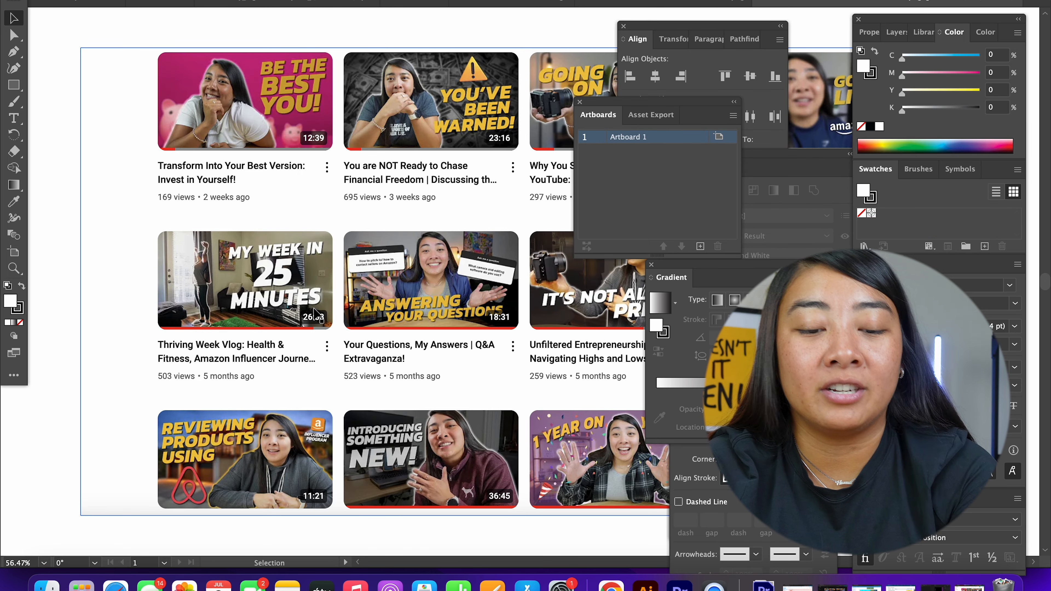
{"action": "key", "text": "super+0"}
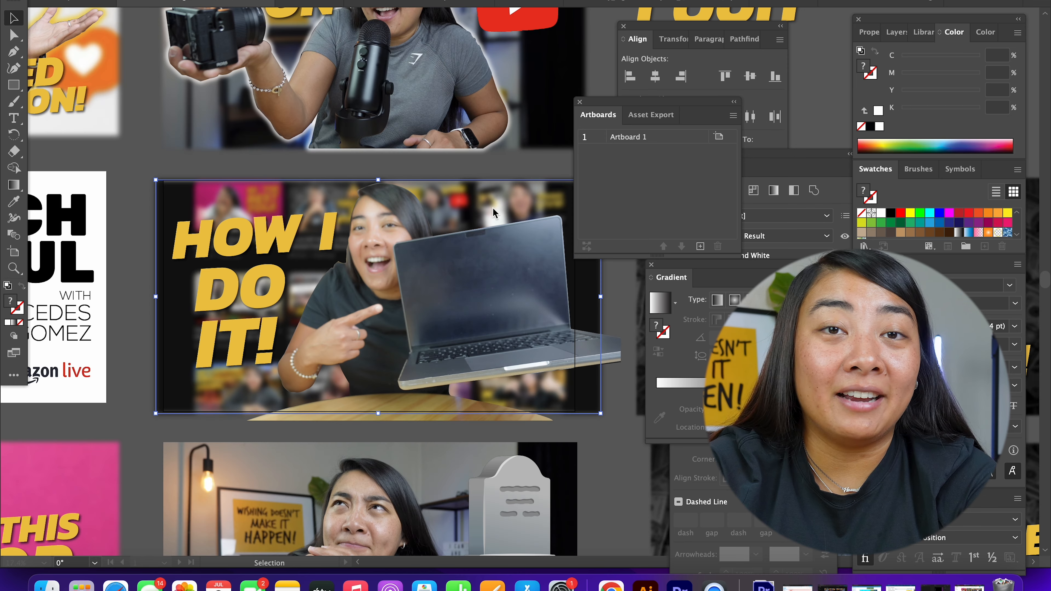
- Replace the dark blurred background with the light-mode grid screenshot, enlarged and positioned to cover the thumbnail artboard
{"action": "key", "text": "Delete"}
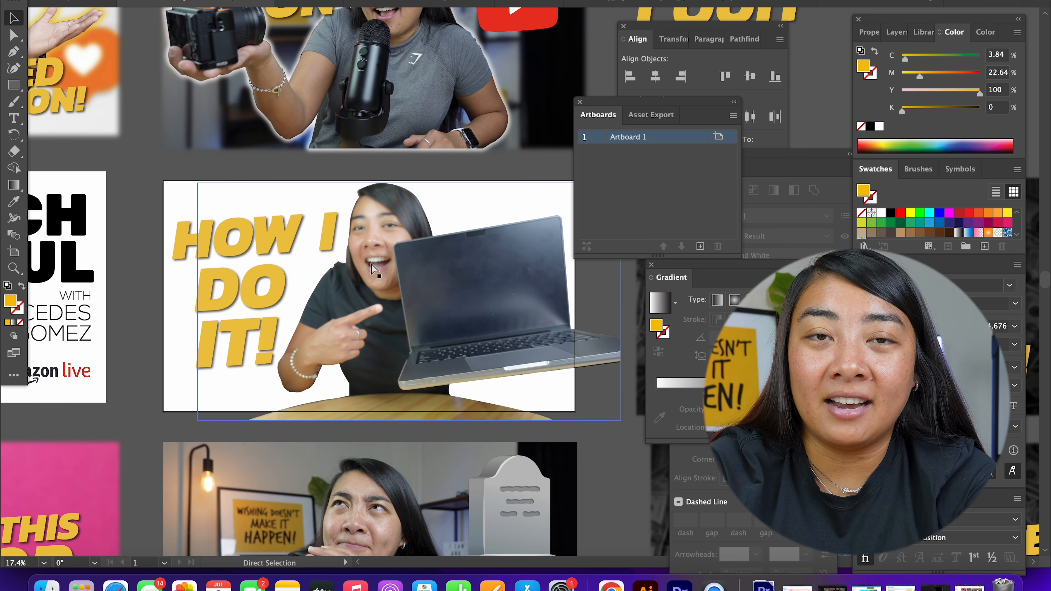
{"action": "key", "text": "super+v"}
{"action": "left_click_drag", "start_coordinate": [525, 295], "coordinate": [280, 260]}
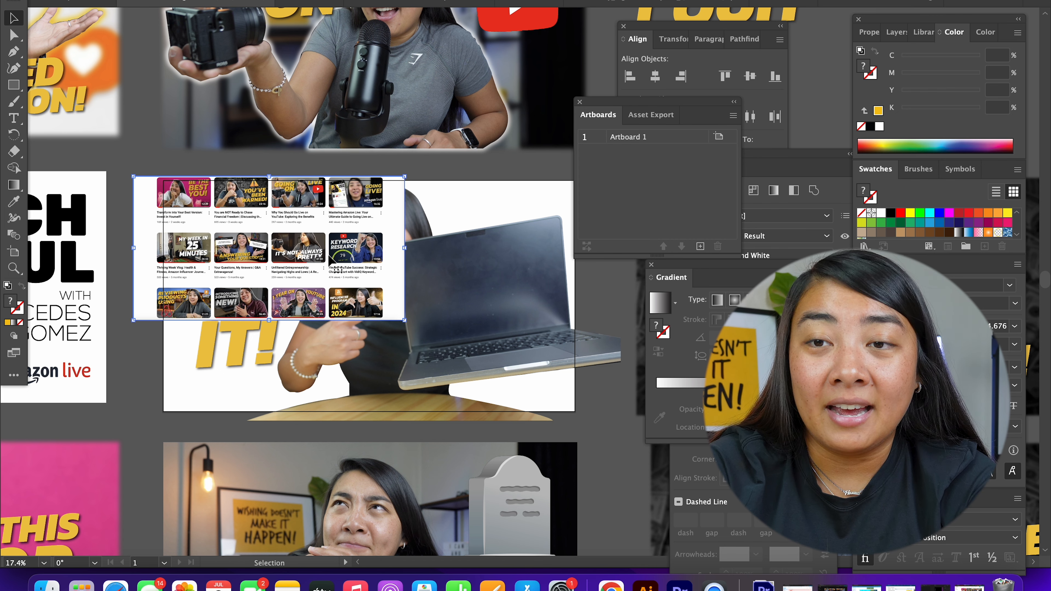
{"action": "left_click_drag", "start_coordinate": [403, 322], "coordinate": [606, 418]}
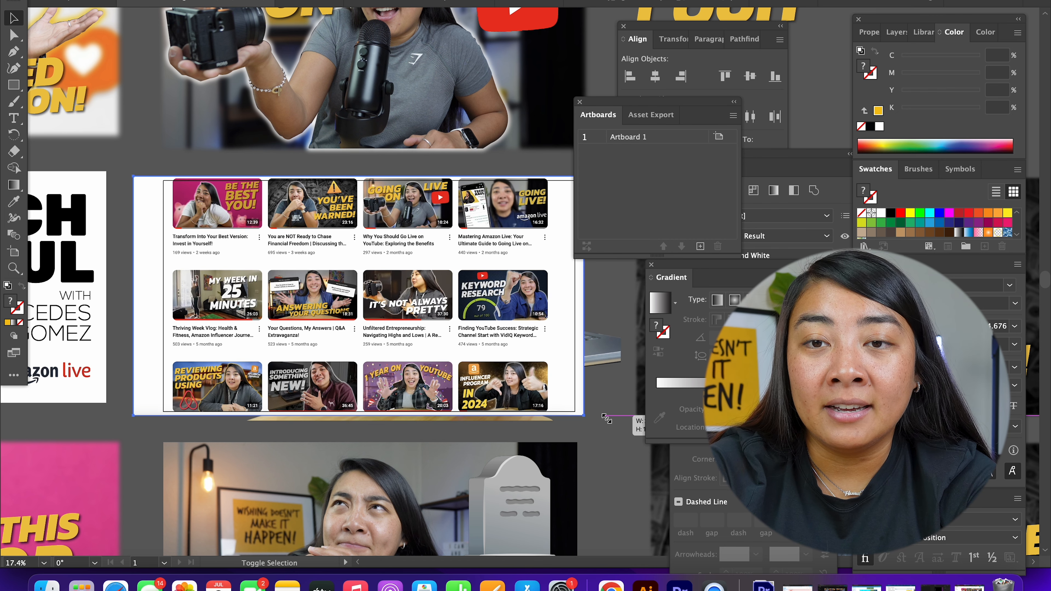
{"action": "left_click_drag", "start_coordinate": [487, 358], "coordinate": [497, 358]}
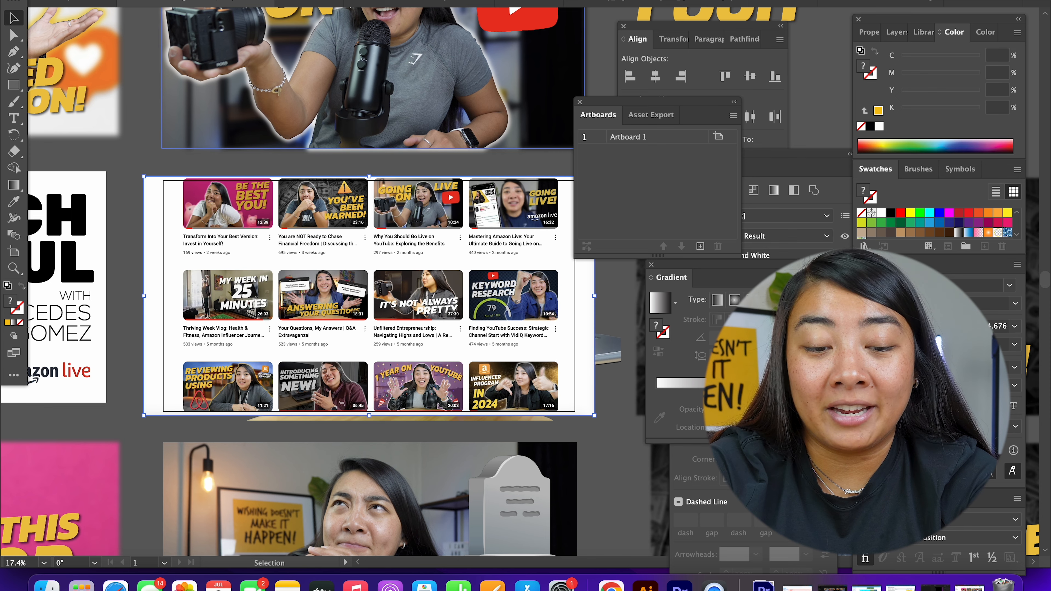
- Apply a Gaussian Blur with an 11.5638-pixel radius to the light grid screenshot and send it behind the text and woman
{"action": "left_click", "coordinate": [282, 1]}
{"action": "mouse_move", "coordinate": [307, 263]}
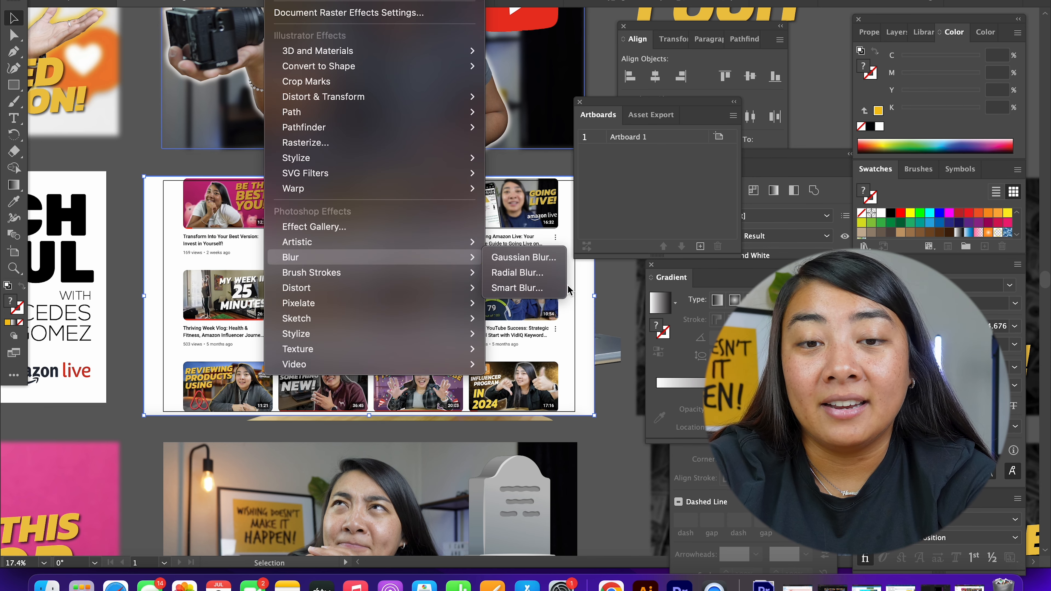
{"action": "left_click", "coordinate": [524, 257]}
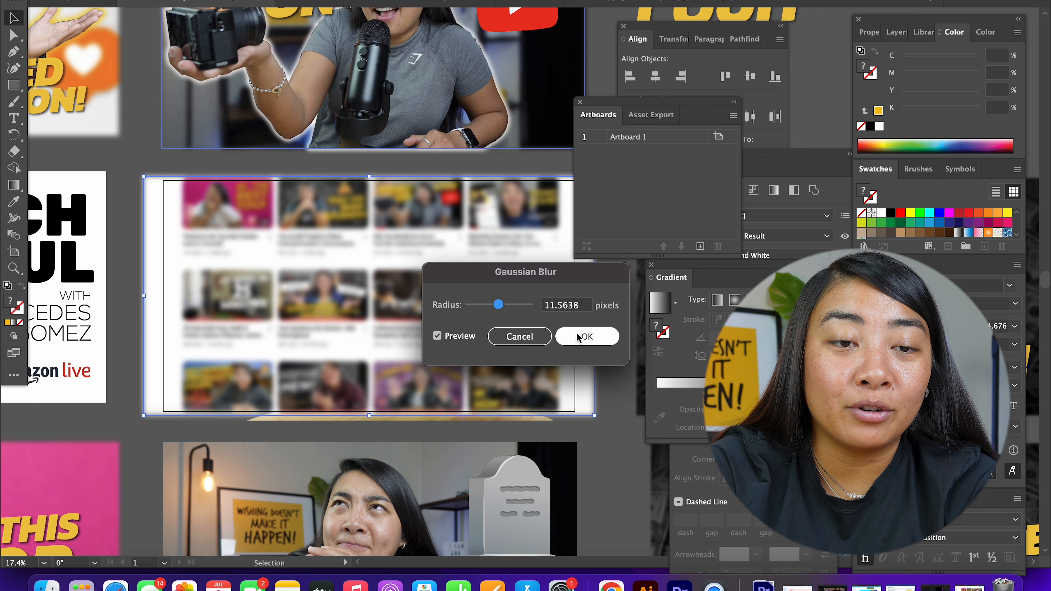
{"action": "left_click", "coordinate": [581, 339]}
{"action": "right_click", "coordinate": [393, 330]}
{"action": "mouse_move", "coordinate": [445, 499]}
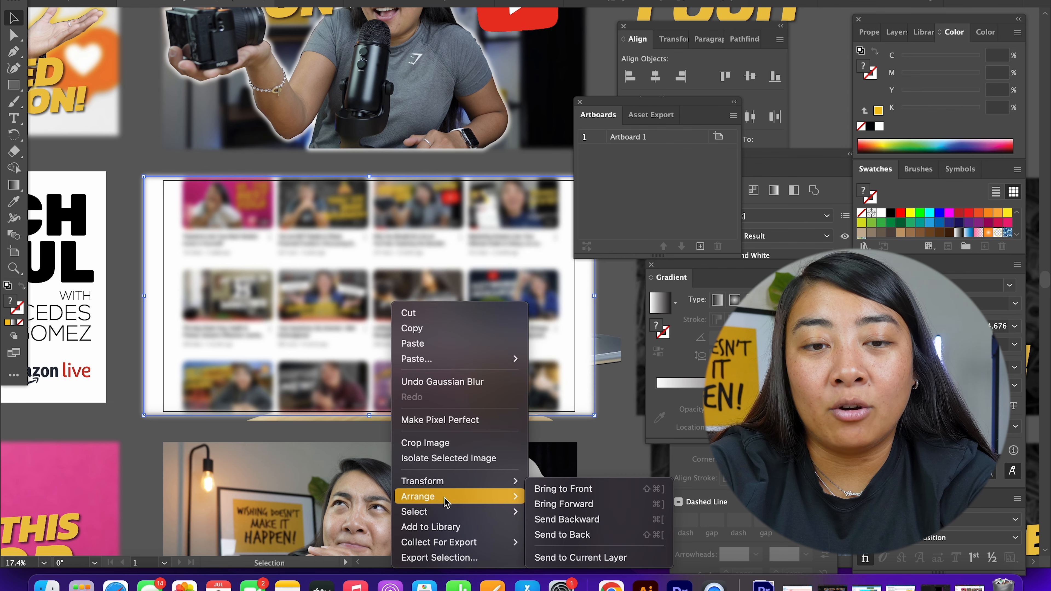
{"action": "left_click", "coordinate": [604, 535]}
{"action": "scroll", "coordinate": [256, 419], "scroll_direction": "up", "scroll_amount": 2}
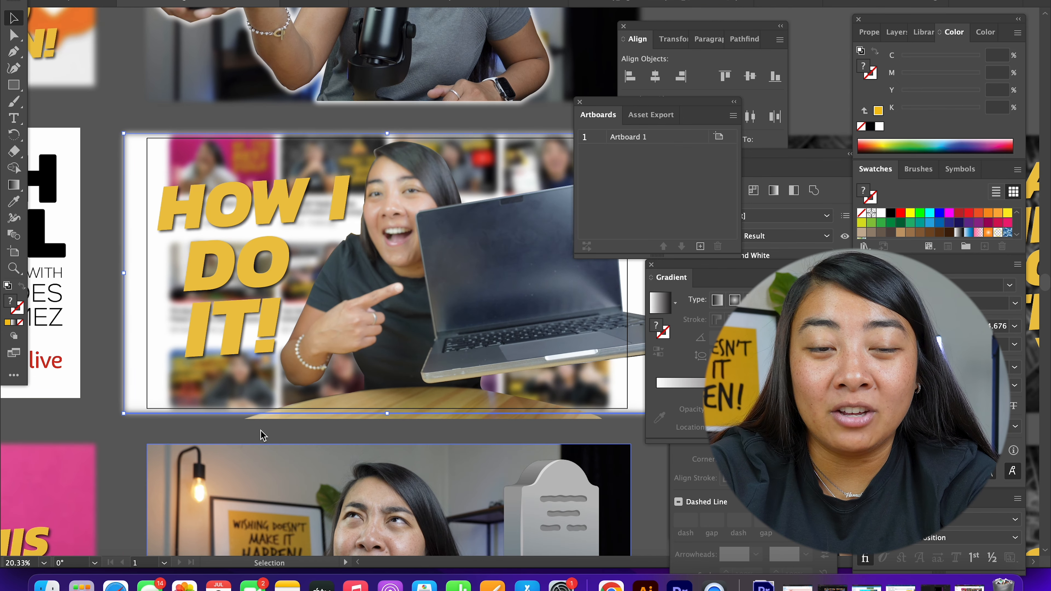
{"action": "scroll", "coordinate": [232, 398], "scroll_direction": "down", "scroll_amount": 1}
{"action": "scroll", "coordinate": [195, 383], "scroll_direction": "down", "scroll_amount": 2}
{"action": "scroll", "coordinate": [253, 365], "scroll_direction": "up", "scroll_amount": 3}
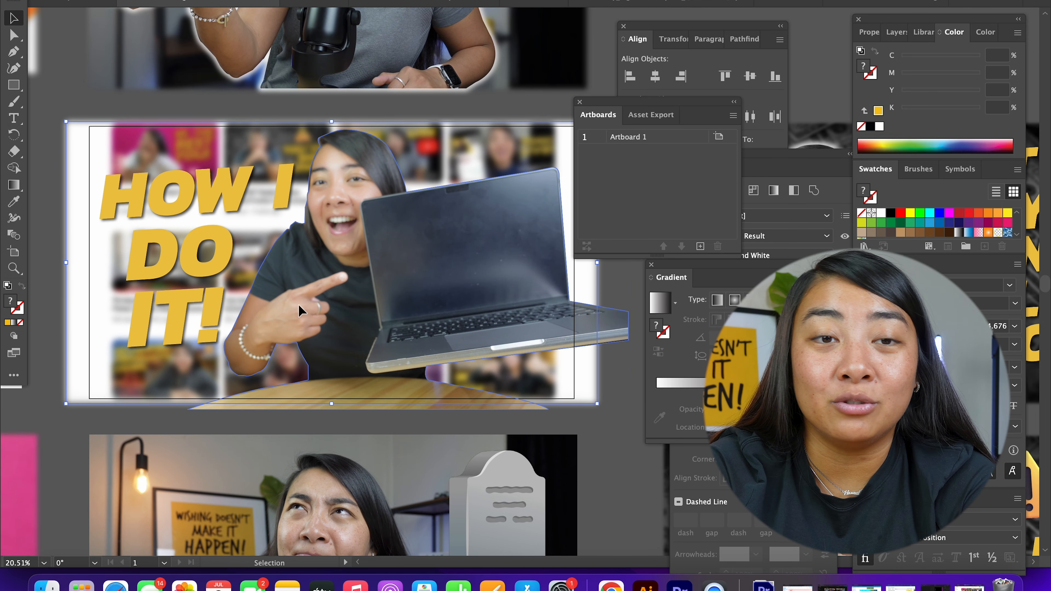
- Enlarge the blurred light background slightly beyond the artboard and nudge it up a little
{"action": "left_click", "coordinate": [476, 259]}
{"action": "scroll", "coordinate": [450, 270], "scroll_direction": "down", "scroll_amount": 2}
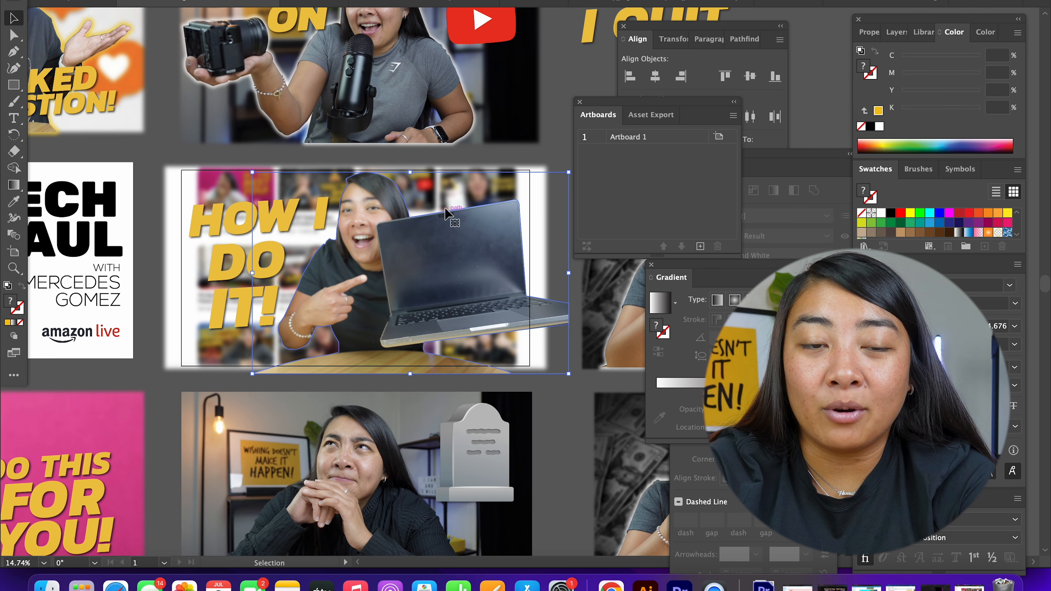
{"action": "left_click", "coordinate": [241, 176]}
{"action": "scroll", "coordinate": [244, 188], "scroll_direction": "up", "scroll_amount": 2}
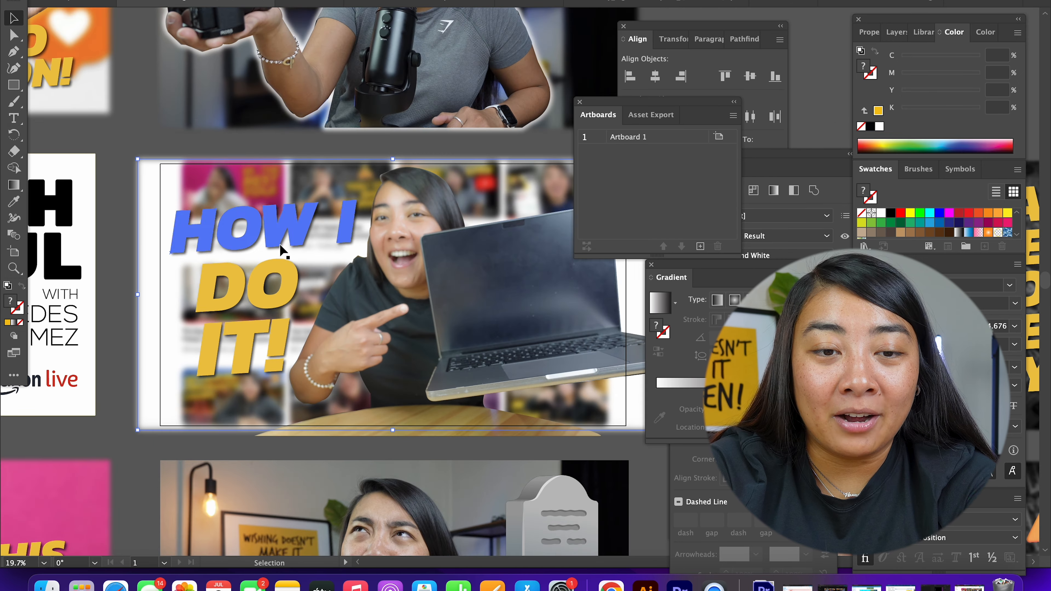
{"action": "left_click_drag", "start_coordinate": [393, 435], "coordinate": [390, 445]}
{"action": "scroll", "coordinate": [377, 433], "scroll_direction": "down", "scroll_amount": 2}
{"action": "scroll", "coordinate": [377, 433], "scroll_direction": "right", "scroll_amount": 2}
{"action": "scroll", "coordinate": [377, 433], "scroll_direction": "down", "scroll_amount": 1}
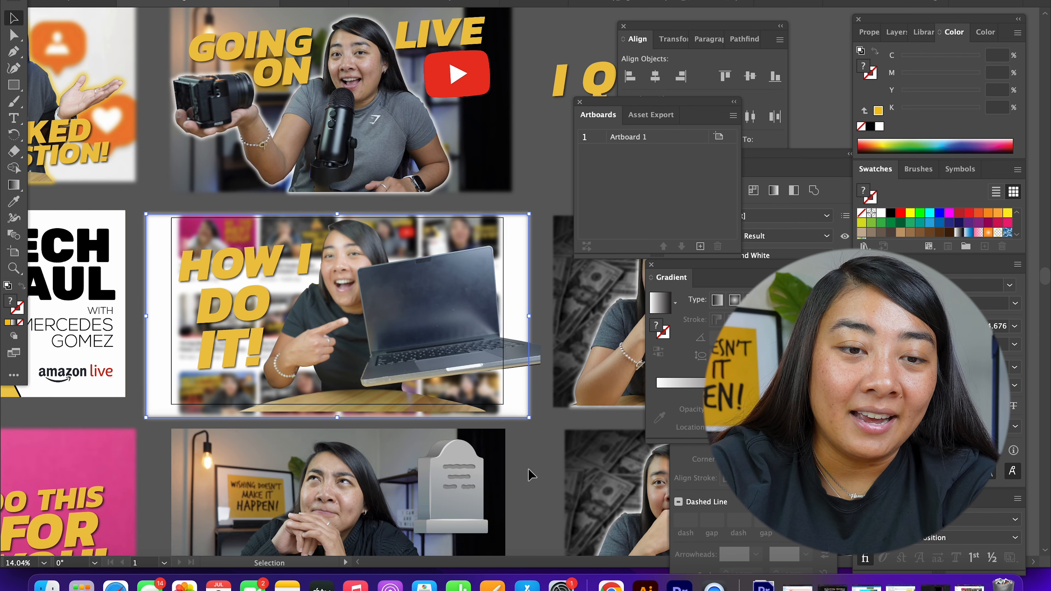
{"action": "key", "text": "Up"}
{"action": "key", "text": "Up"}
{"action": "key", "text": "Up"}
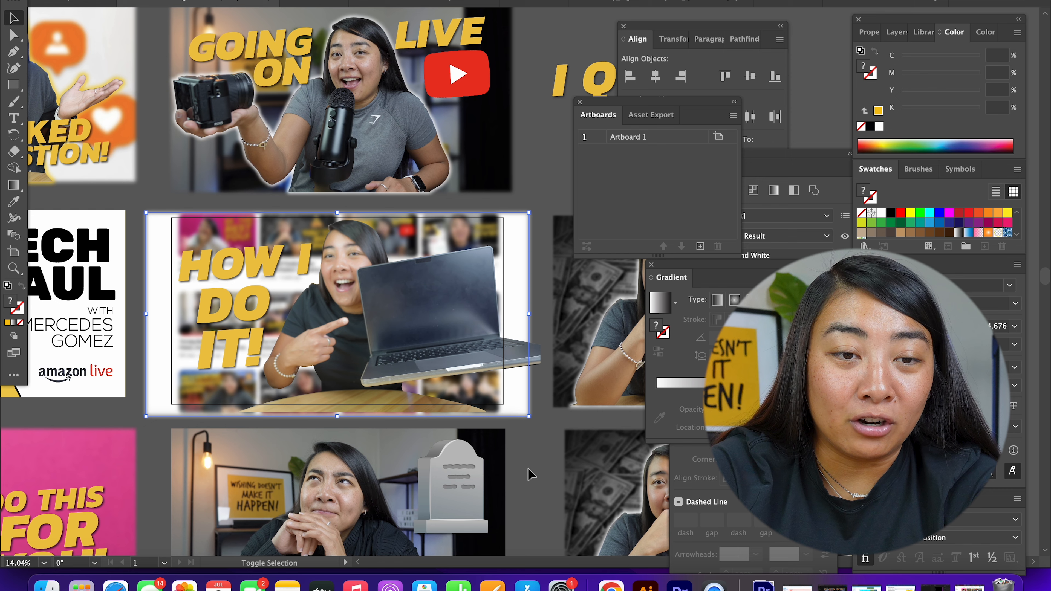
{"action": "scroll", "coordinate": [333, 541], "scroll_direction": "up", "scroll_amount": 2}
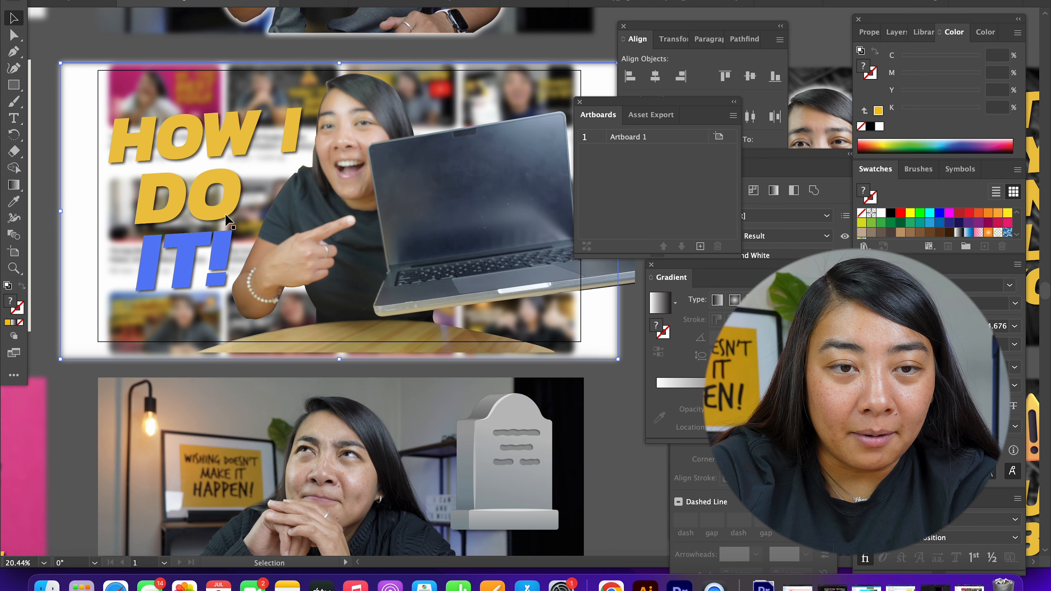
- Move the yellow "HOW I DO IT!" text up slightly on the thumbnail
{"action": "left_click", "coordinate": [211, 236]}
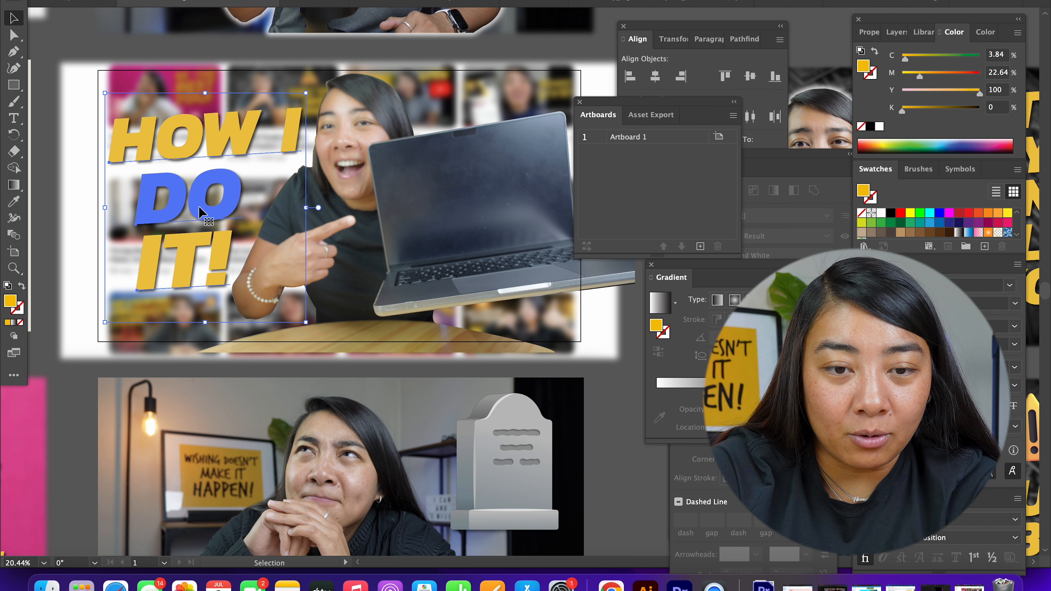
{"action": "left_click_drag", "start_coordinate": [199, 207], "coordinate": [199, 205]}
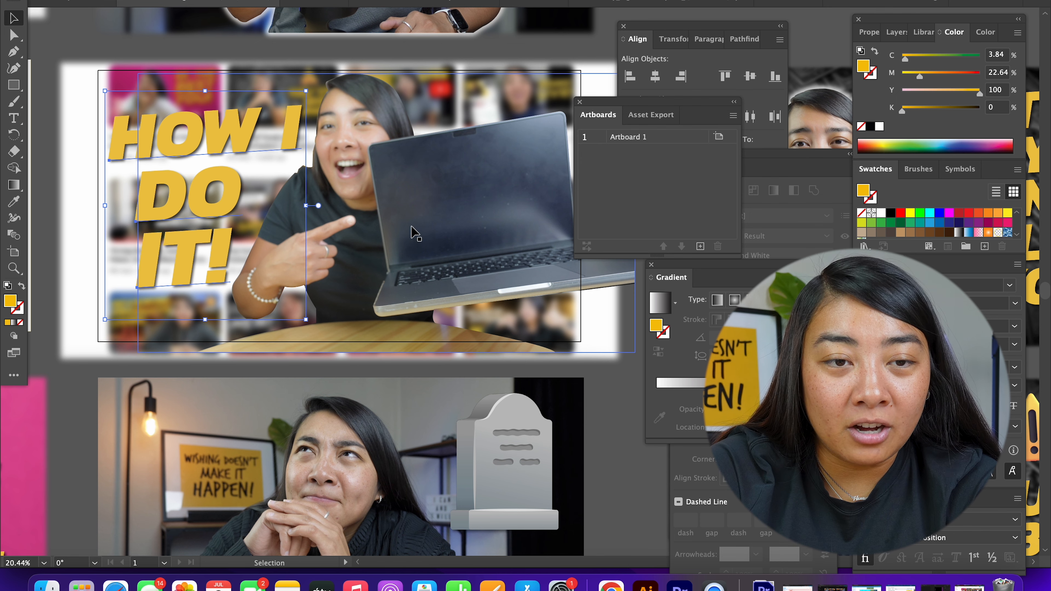
{"action": "left_click", "coordinate": [357, 245]}
{"action": "scroll", "coordinate": [356, 245], "scroll_direction": "down", "scroll_amount": 1}
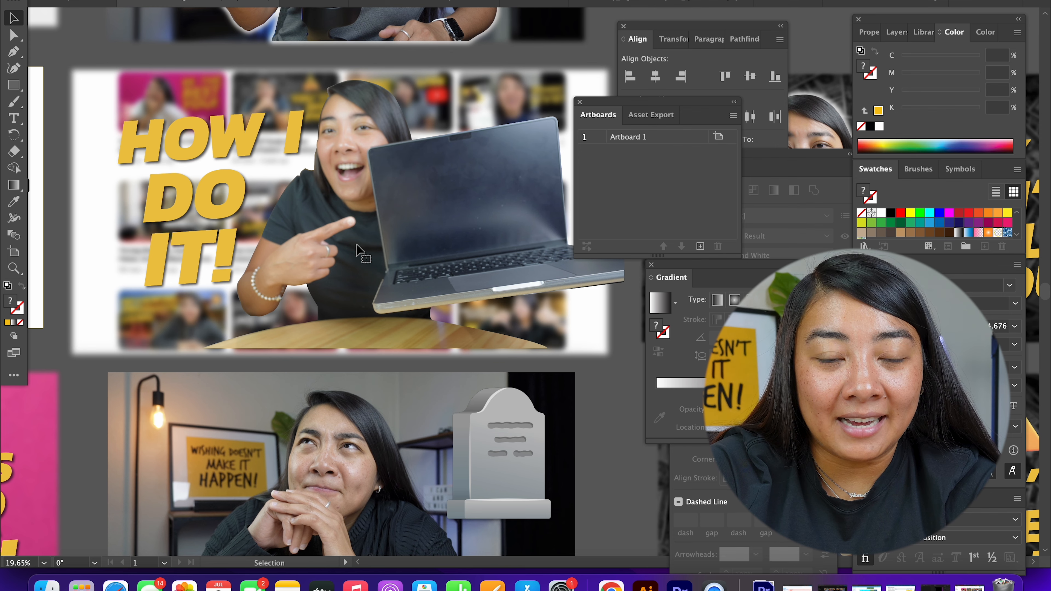
- Place a duplicate of the woman-and-laptop cut-out on the empty canvas above the "WHAT THEY DON'T TELL YOU!" thumbnail
{"action": "scroll", "coordinate": [357, 245], "scroll_direction": "down", "scroll_amount": 5}
{"action": "scroll", "coordinate": [379, 383], "scroll_direction": "up", "scroll_amount": 3}
{"action": "scroll", "coordinate": [379, 383], "scroll_direction": "up", "scroll_amount": 2}
{"action": "scroll", "coordinate": [379, 384], "scroll_direction": "down", "scroll_amount": 4}
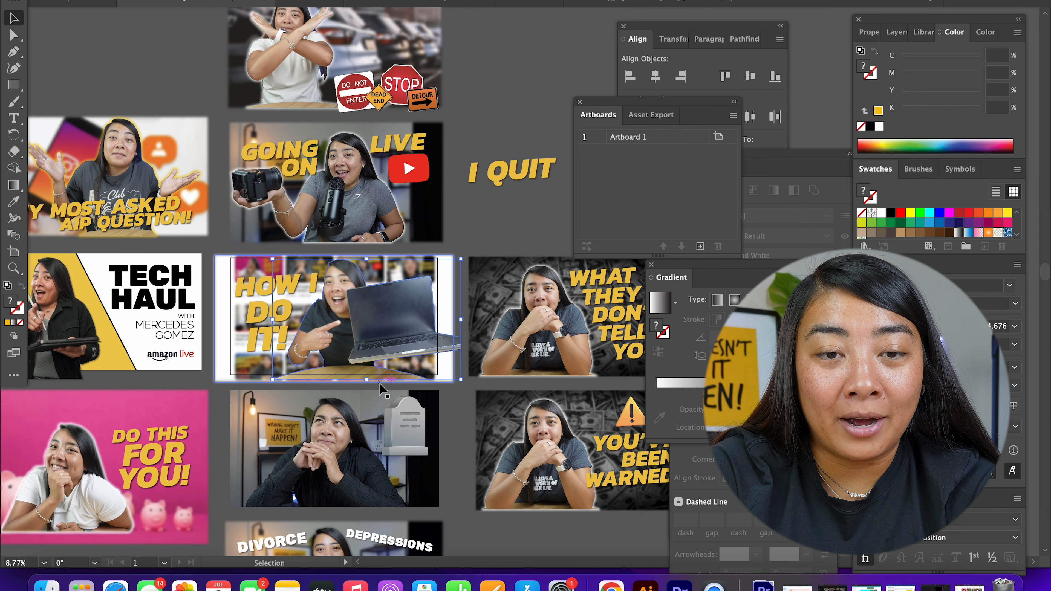
{"action": "scroll", "coordinate": [367, 389], "scroll_direction": "up", "scroll_amount": 2}
{"action": "scroll", "coordinate": [367, 390], "scroll_direction": "right", "scroll_amount": 3}
{"action": "left_click_drag", "start_coordinate": [256, 390], "coordinate": [499, 128]}
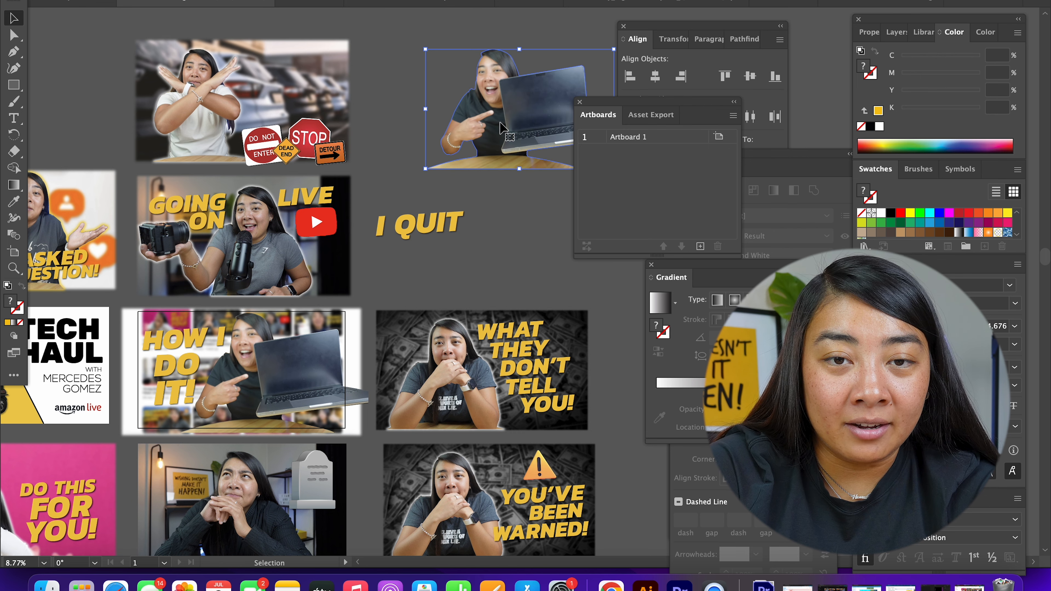
- Release the duplicate cut-out's clipping mask and delete its photo, keeping only the outline path
{"action": "scroll", "coordinate": [417, 149], "scroll_direction": "up", "scroll_amount": 4}
{"action": "right_click", "coordinate": [417, 149]}
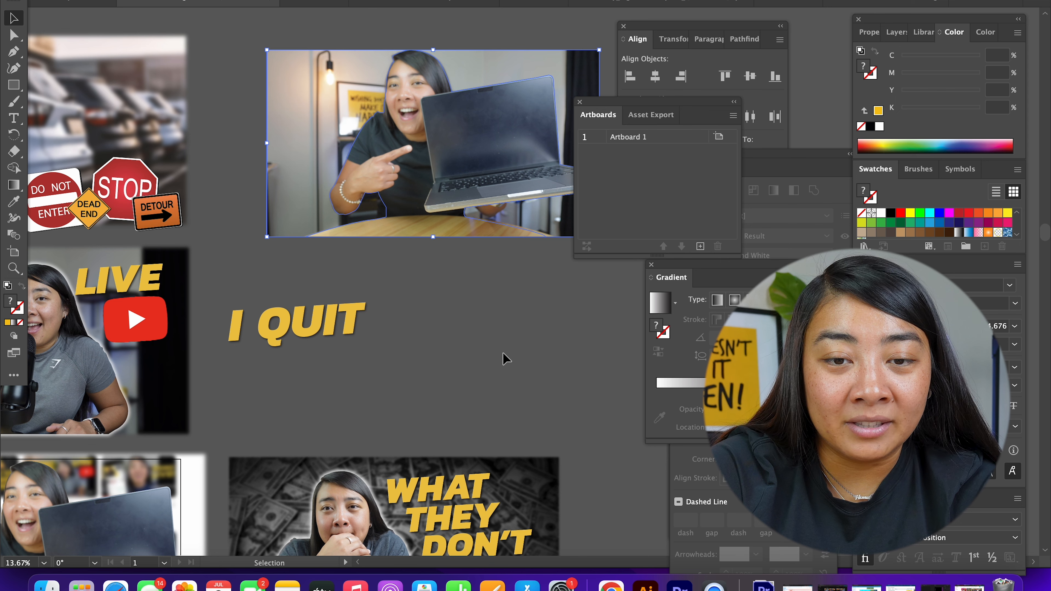
{"action": "left_click", "coordinate": [311, 132]}
{"action": "key", "text": "Delete"}
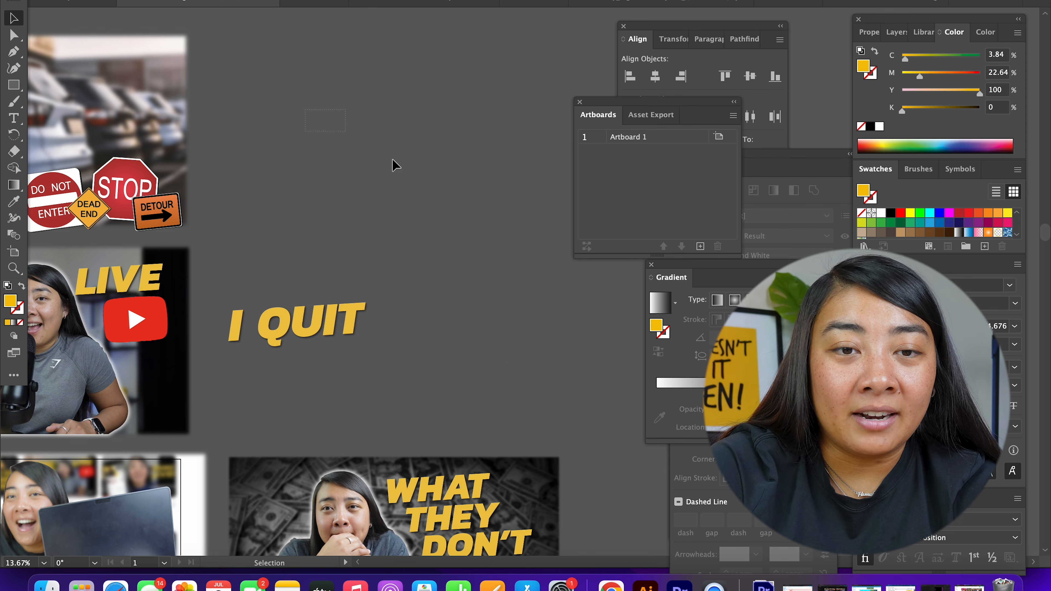
- Select the leftover cut-out outline and give it a bright yellow stroke with a much heavier weight
{"action": "left_click_drag", "start_coordinate": [308, 111], "coordinate": [533, 253]}
{"action": "scroll", "coordinate": [451, 204], "scroll_direction": "right", "scroll_amount": 2}
{"action": "scroll", "coordinate": [451, 204], "scroll_direction": "up", "scroll_amount": 1}
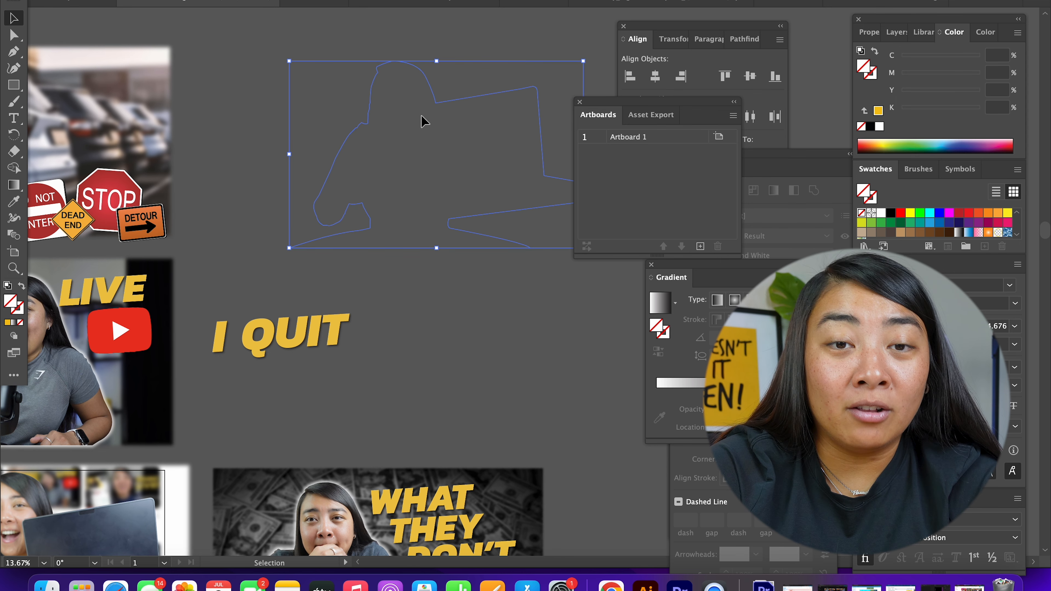
{"action": "scroll", "coordinate": [337, 247], "scroll_direction": "down", "scroll_amount": 2}
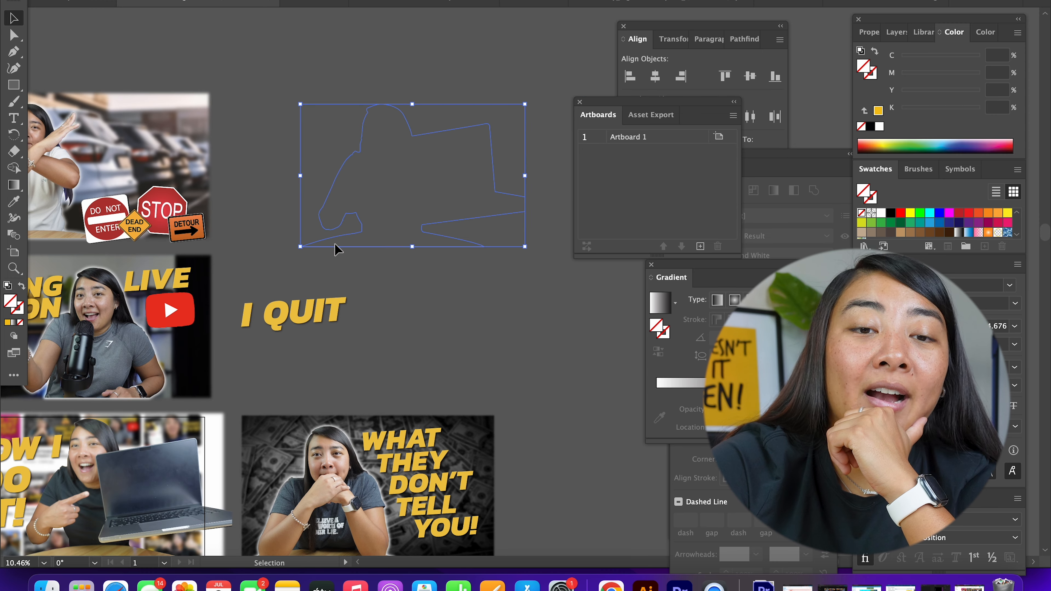
{"action": "scroll", "coordinate": [347, 148], "scroll_direction": "up", "scroll_amount": 1}
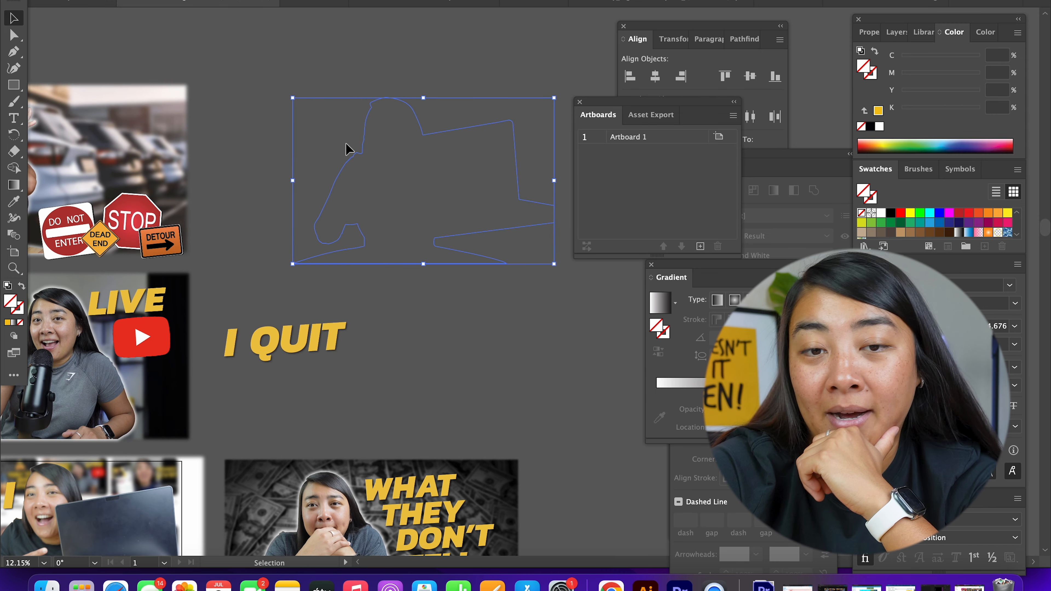
{"action": "left_click", "coordinate": [872, 199]}
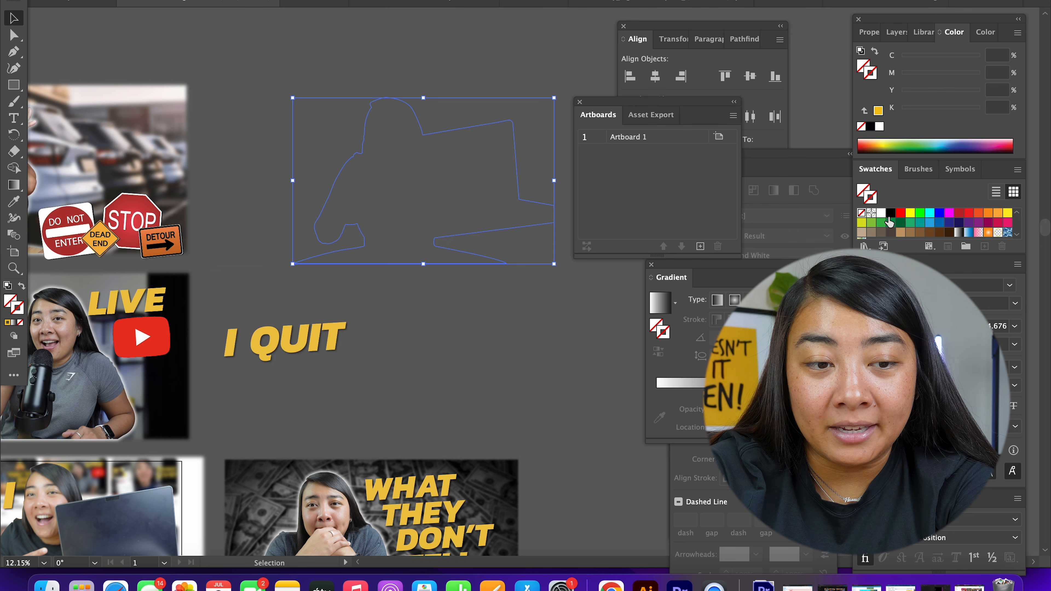
{"action": "left_click", "coordinate": [1006, 214]}
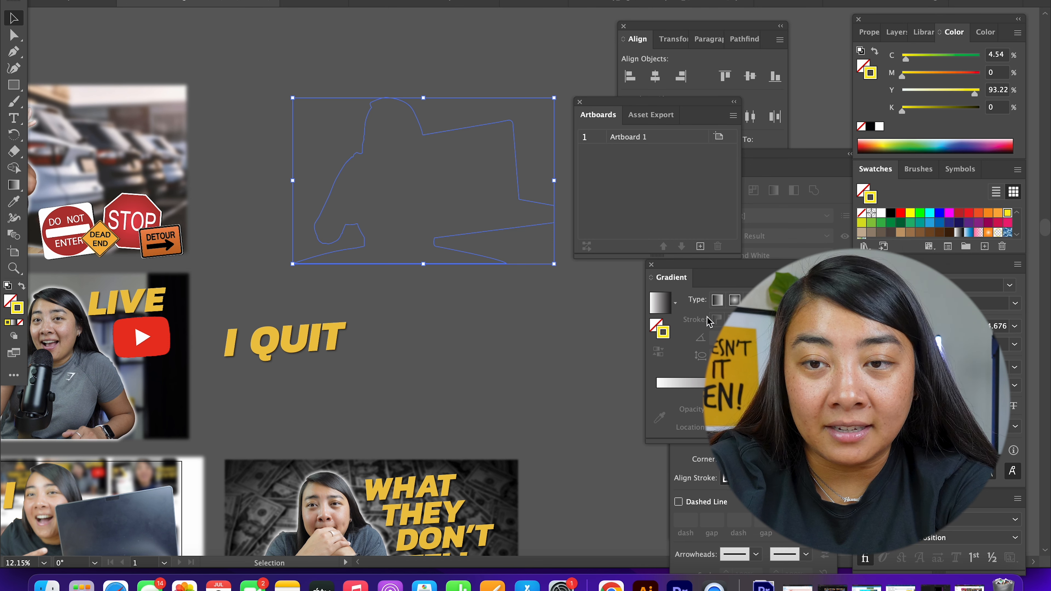
{"action": "left_click", "coordinate": [763, 478]}
{"action": "left_click", "coordinate": [779, 423]}
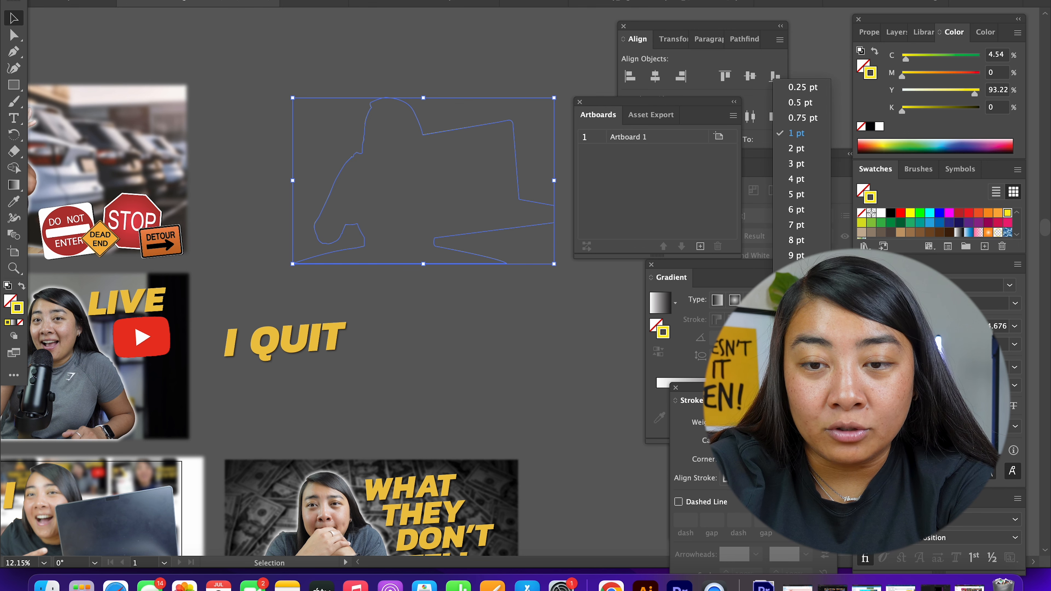
{"action": "left_click", "coordinate": [797, 286]}
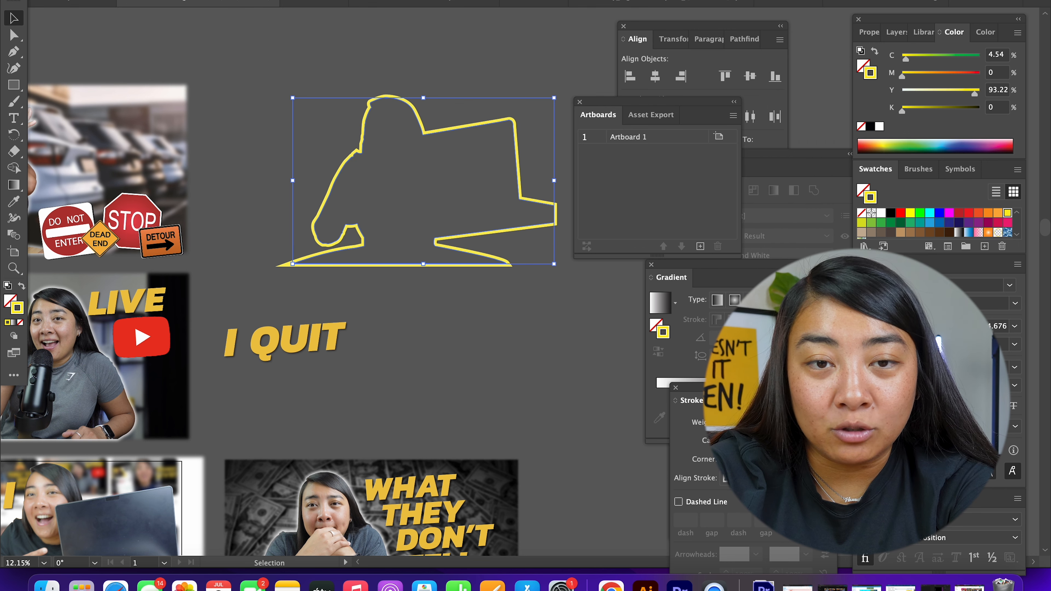
- Apply a Gaussian Blur effect to the yellow outline to make it a soft glow
{"action": "scroll", "coordinate": [305, 250], "scroll_direction": "down", "scroll_amount": 4}
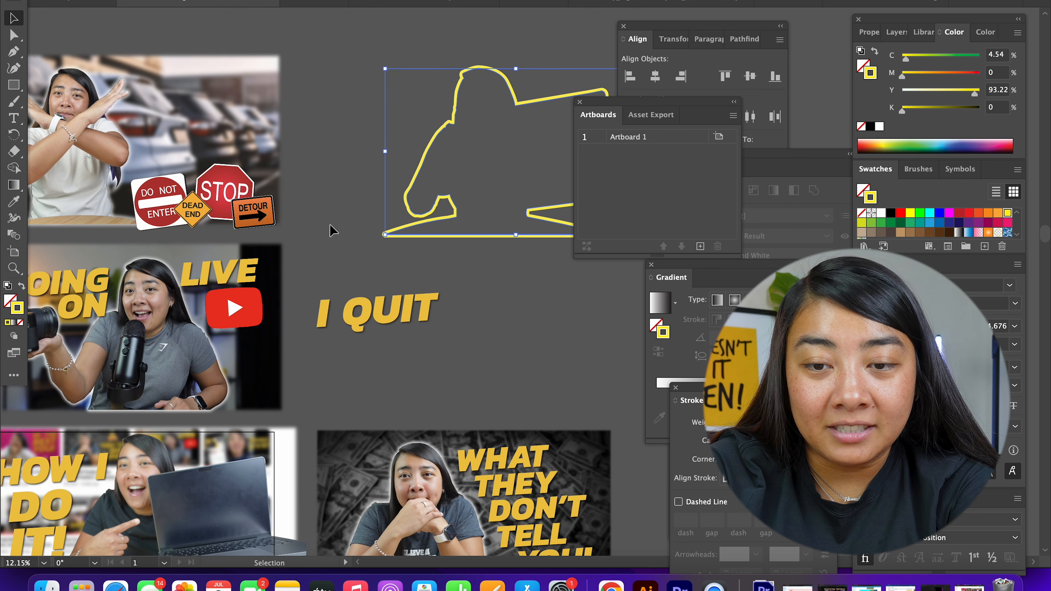
{"action": "left_click", "coordinate": [281, 1]}
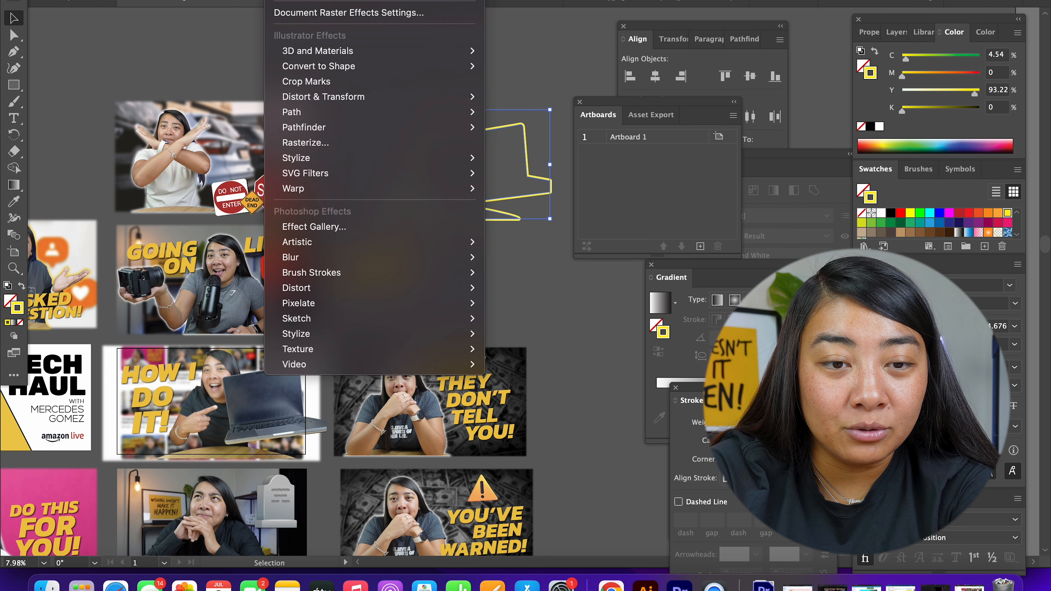
{"action": "mouse_move", "coordinate": [325, 259]}
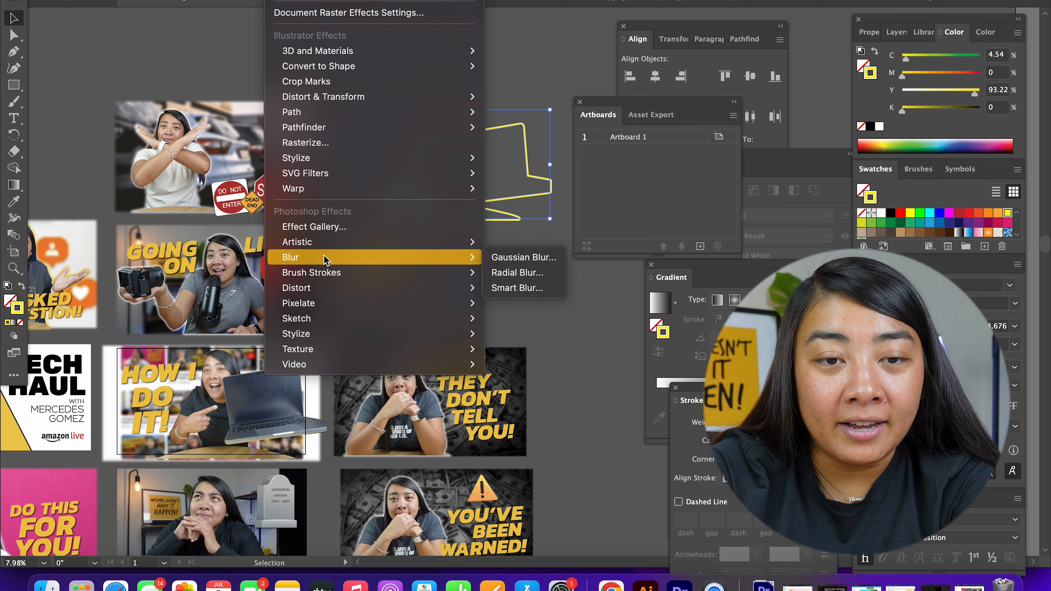
{"action": "left_click", "coordinate": [522, 259]}
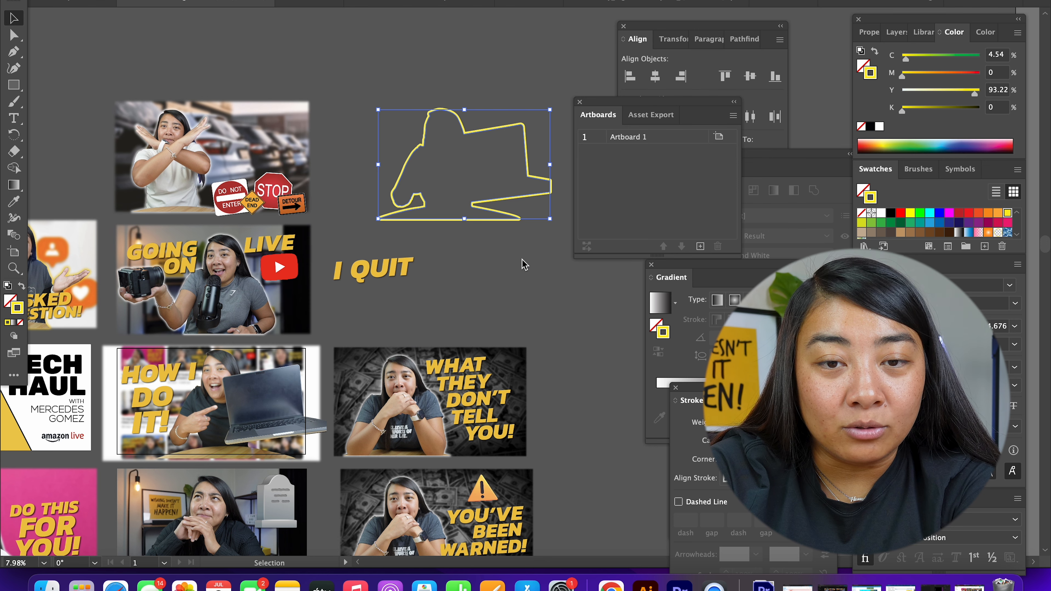
{"action": "left_click", "coordinate": [587, 337]}
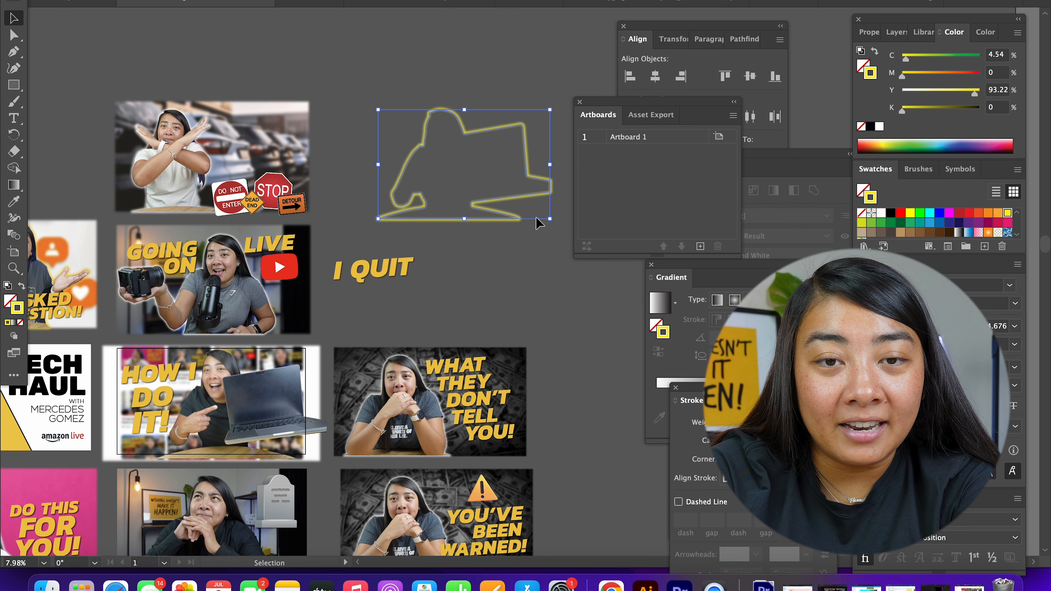
- Move the blurred yellow outline onto the "HOW I DO IT!" thumbnail and align it around the woman and laptop
{"action": "left_click_drag", "start_coordinate": [533, 193], "coordinate": [311, 435]}
{"action": "scroll", "coordinate": [202, 399], "scroll_direction": "up", "scroll_amount": 4}
{"action": "scroll", "coordinate": [188, 390], "scroll_direction": "up", "scroll_amount": 2}
{"action": "left_click_drag", "start_coordinate": [182, 350], "coordinate": [165, 349]}
{"action": "scroll", "coordinate": [364, 366], "scroll_direction": "down", "scroll_amount": 3}
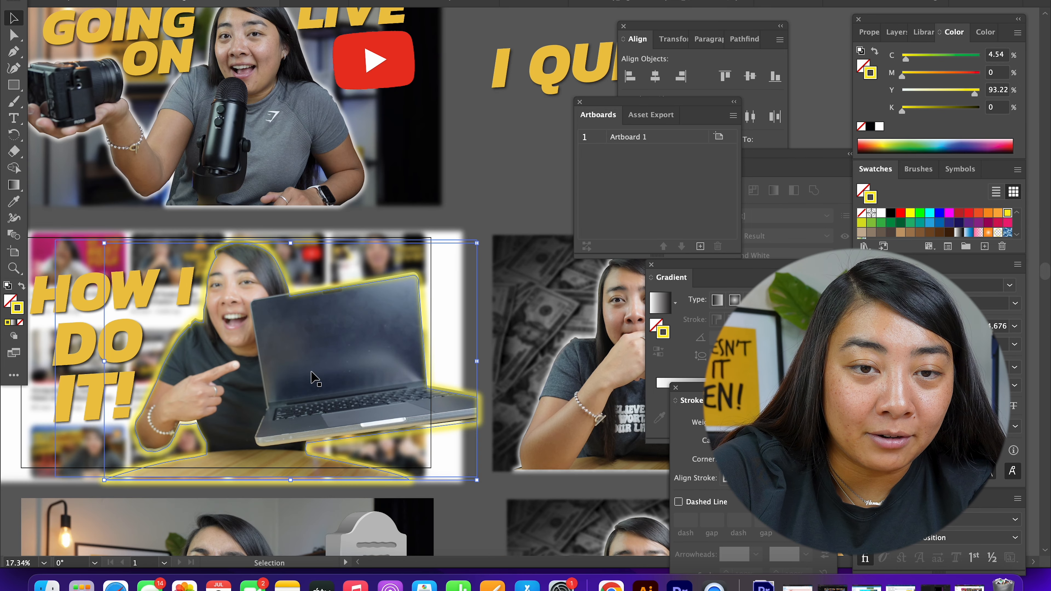
- Bring the woman-and-laptop cut-out to the front, above the yellow glow outline
{"action": "left_click", "coordinate": [306, 383]}
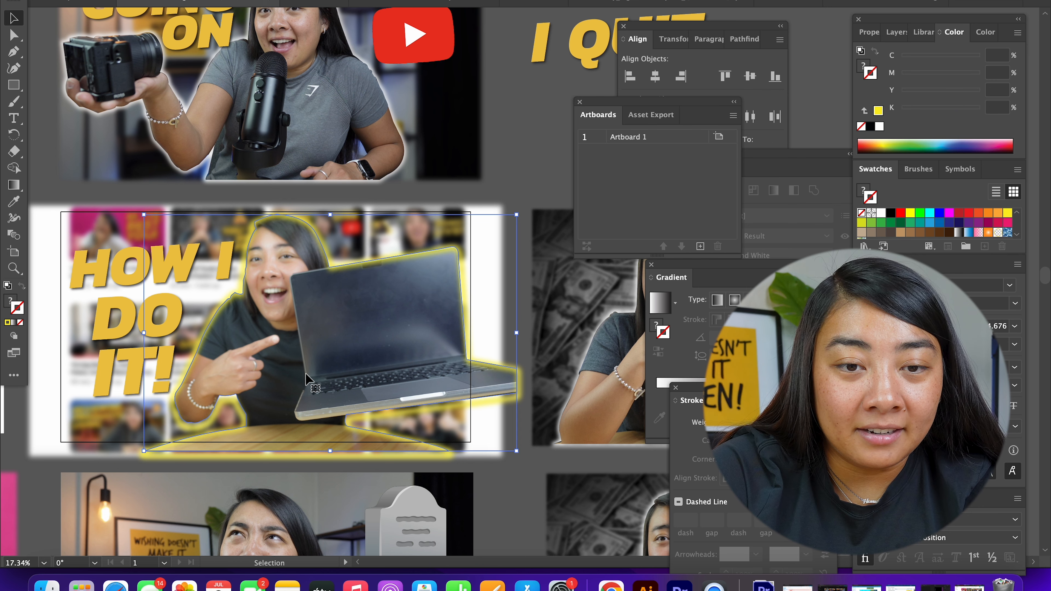
{"action": "right_click", "coordinate": [307, 377]}
{"action": "mouse_move", "coordinate": [364, 497]}
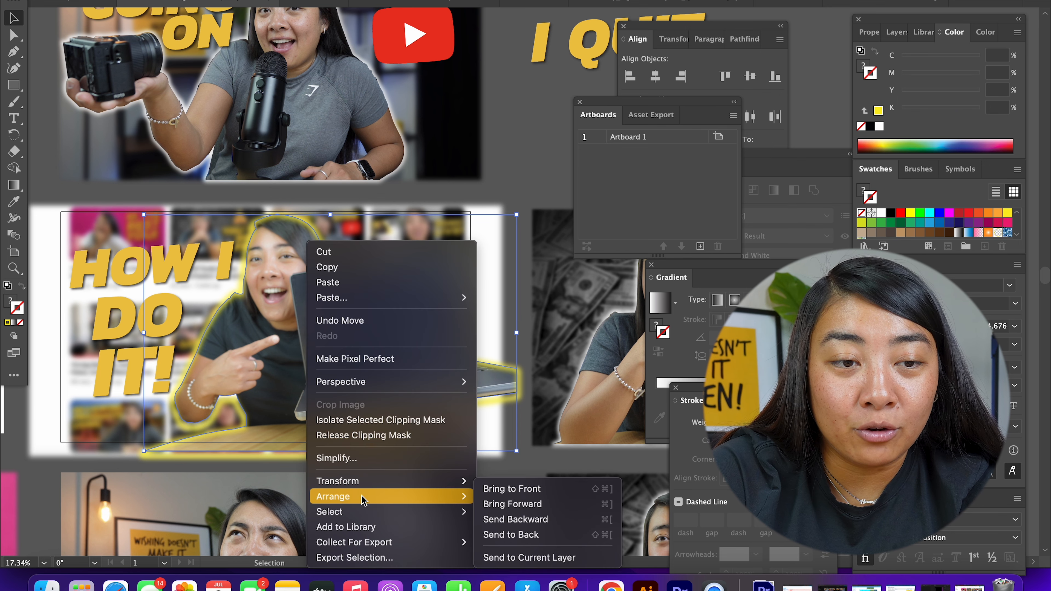
{"action": "left_click", "coordinate": [510, 489]}
{"action": "scroll", "coordinate": [381, 332], "scroll_direction": "up", "scroll_amount": 2}
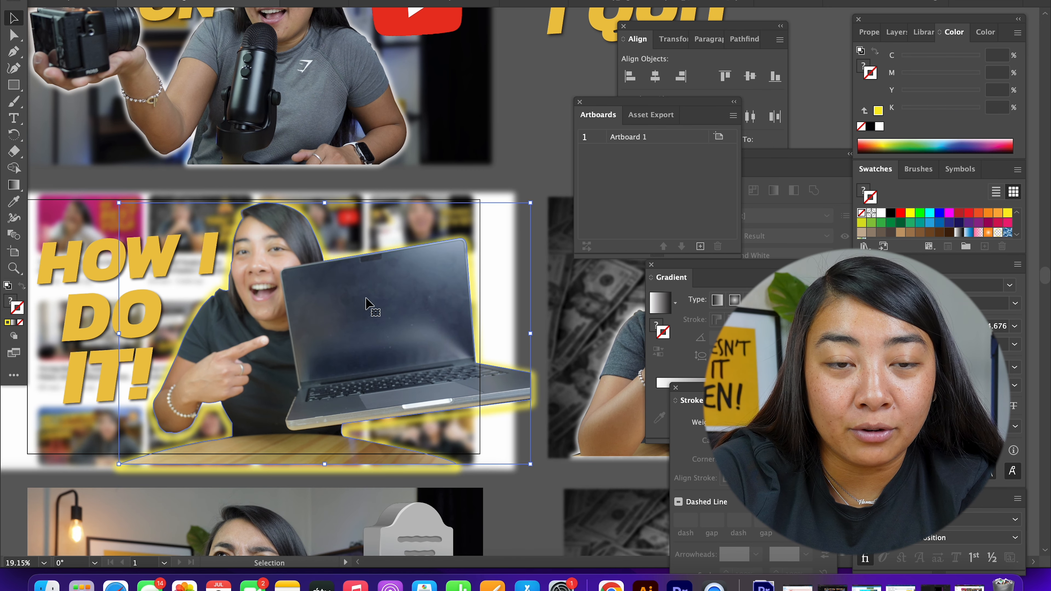
{"action": "scroll", "coordinate": [301, 216], "scroll_direction": "up", "scroll_amount": 3}
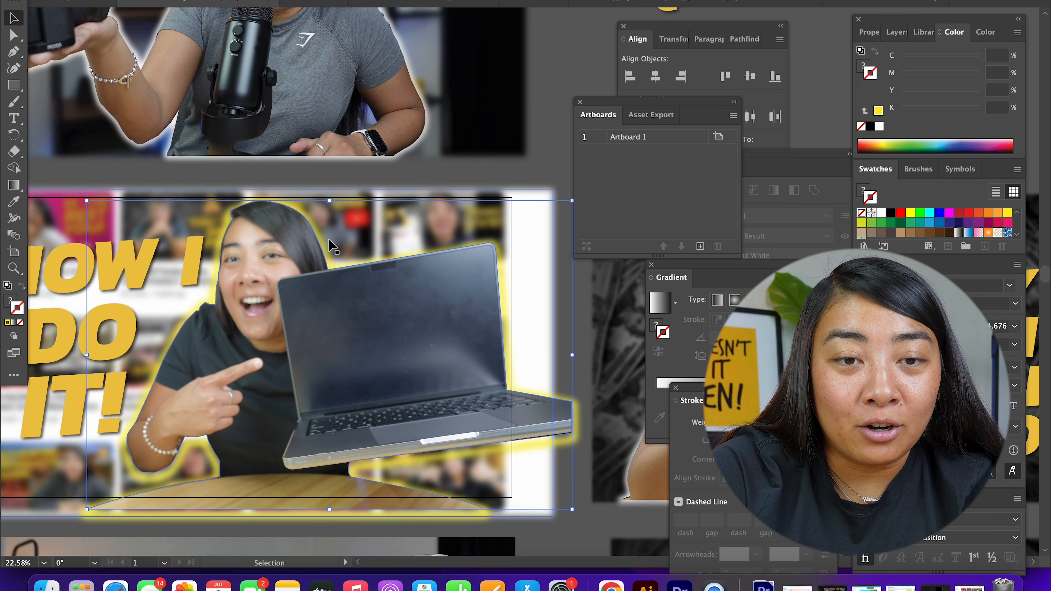
- Nudge the yellow glow outline up a little behind the woman and laptop
{"action": "left_click", "coordinate": [291, 212]}
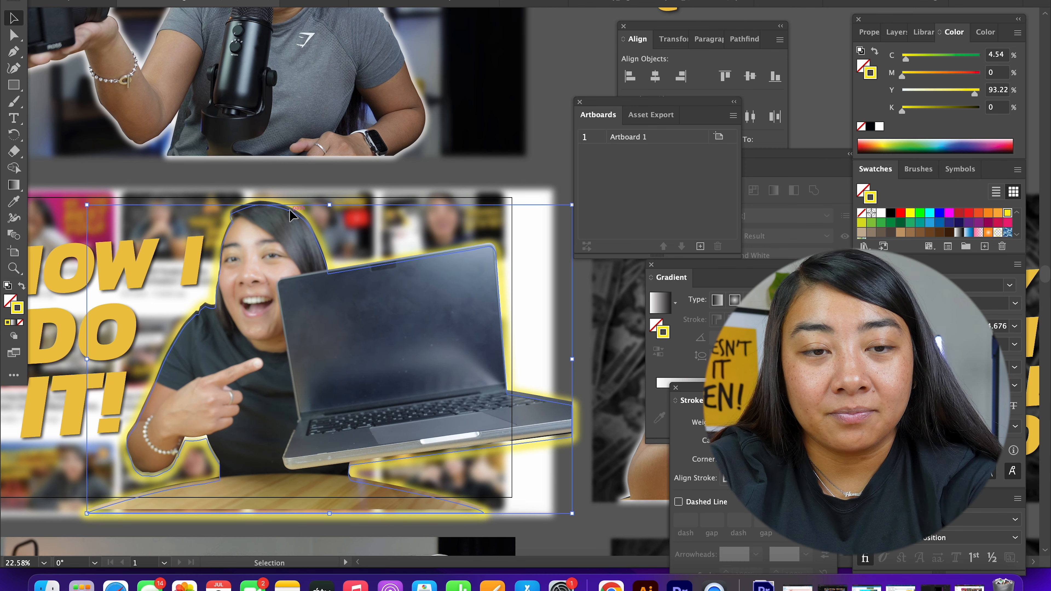
{"action": "key", "text": "Up"}
{"action": "key", "text": "Up"}
{"action": "key", "text": "Up"}
{"action": "key", "text": "Up"}
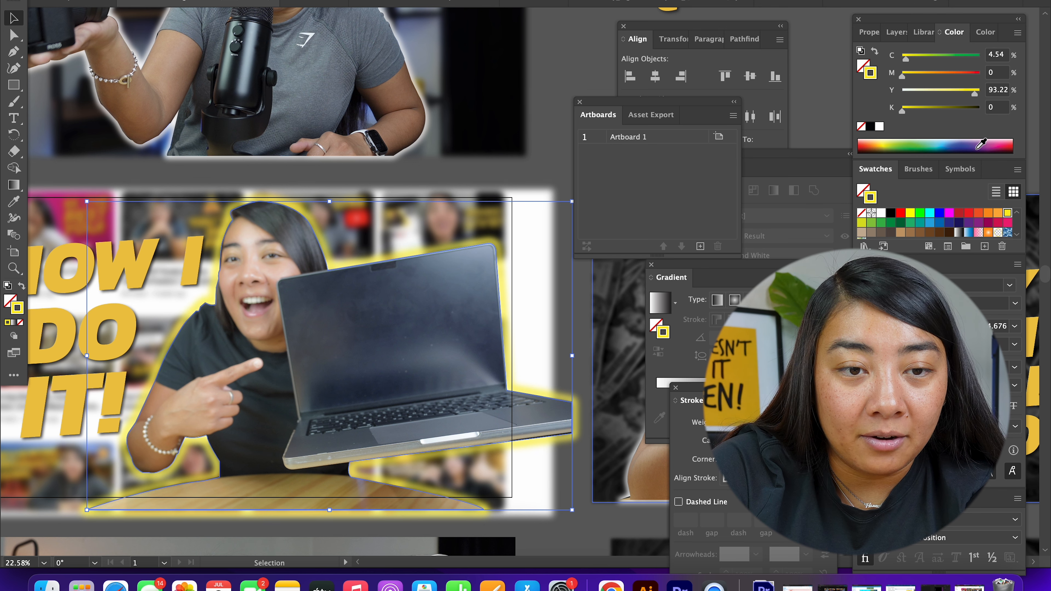
- Change the glow outline's stroke colour to a warmer yellow-orange by setting magenta to 27%
{"action": "left_click_drag", "start_coordinate": [914, 77], "coordinate": [921, 76]}
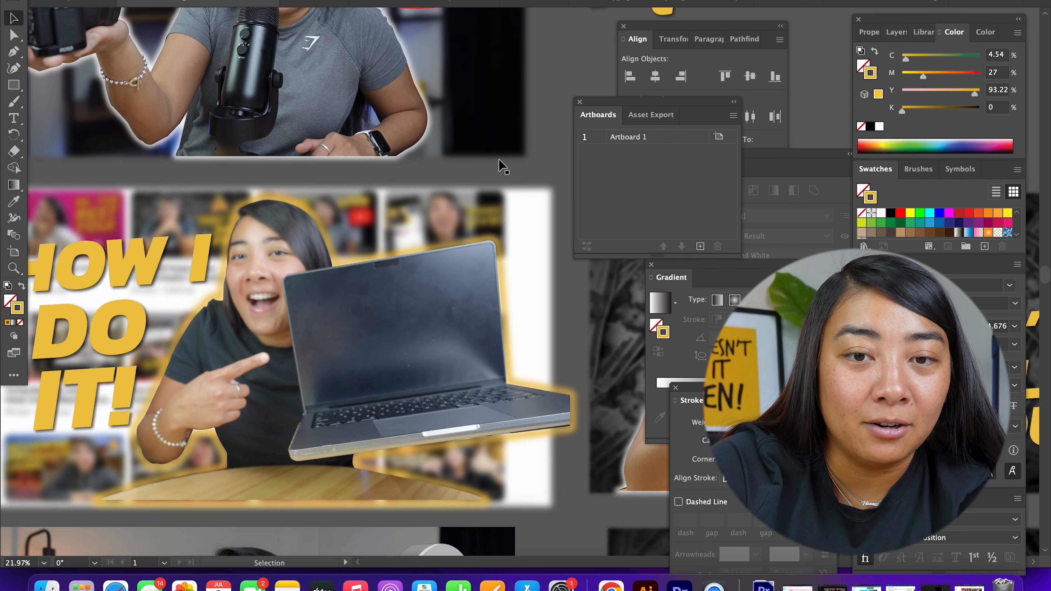
{"action": "scroll", "coordinate": [499, 161], "scroll_direction": "down", "scroll_amount": 3}
{"action": "scroll", "coordinate": [498, 171], "scroll_direction": "up", "scroll_amount": 3}
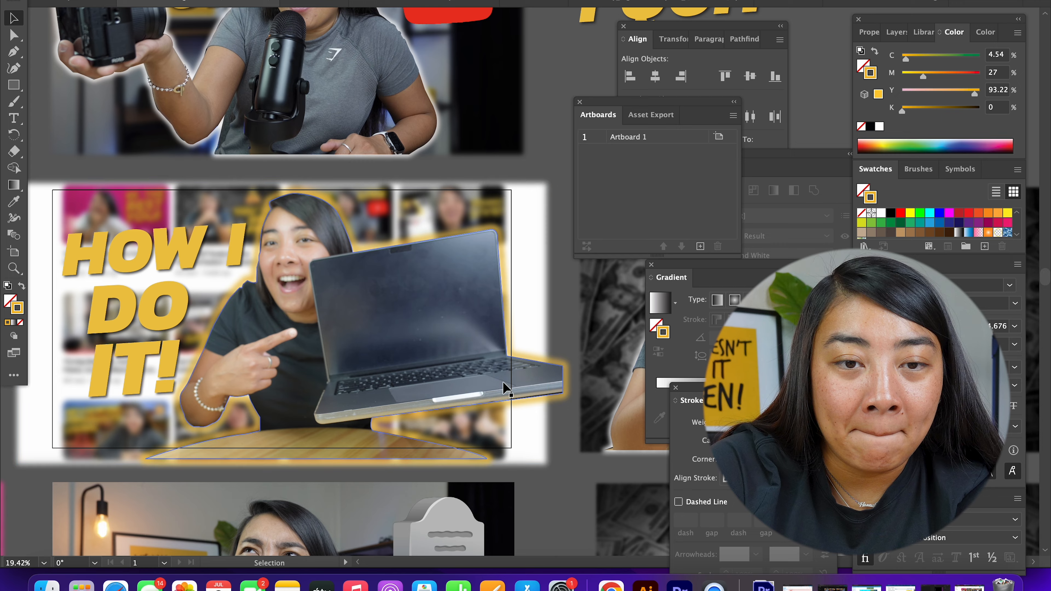
{"action": "scroll", "coordinate": [485, 405], "scroll_direction": "down", "scroll_amount": 2}
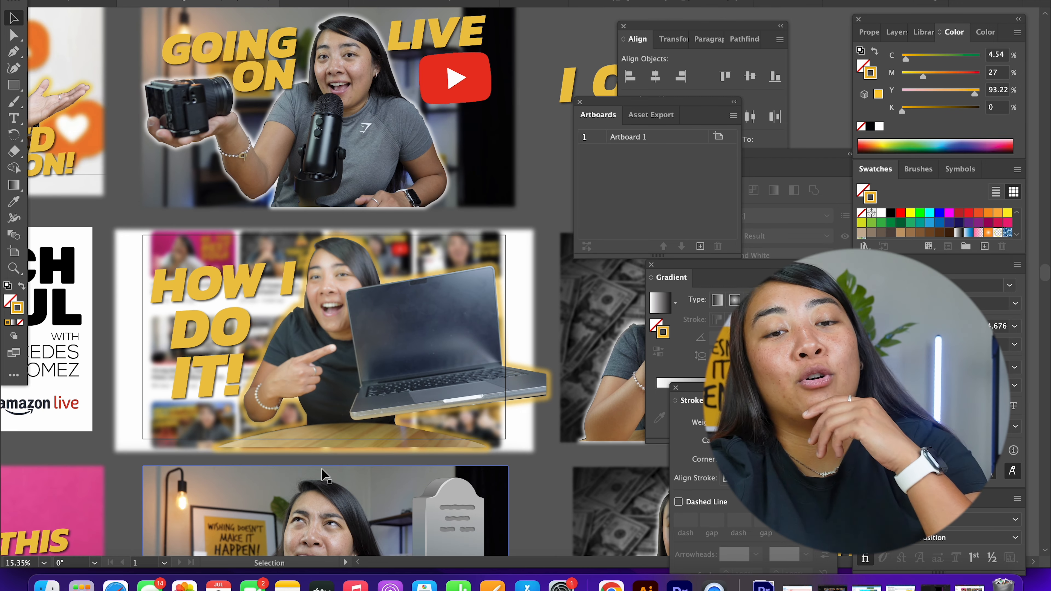
{"action": "scroll", "coordinate": [310, 472], "scroll_direction": "up", "scroll_amount": 2}
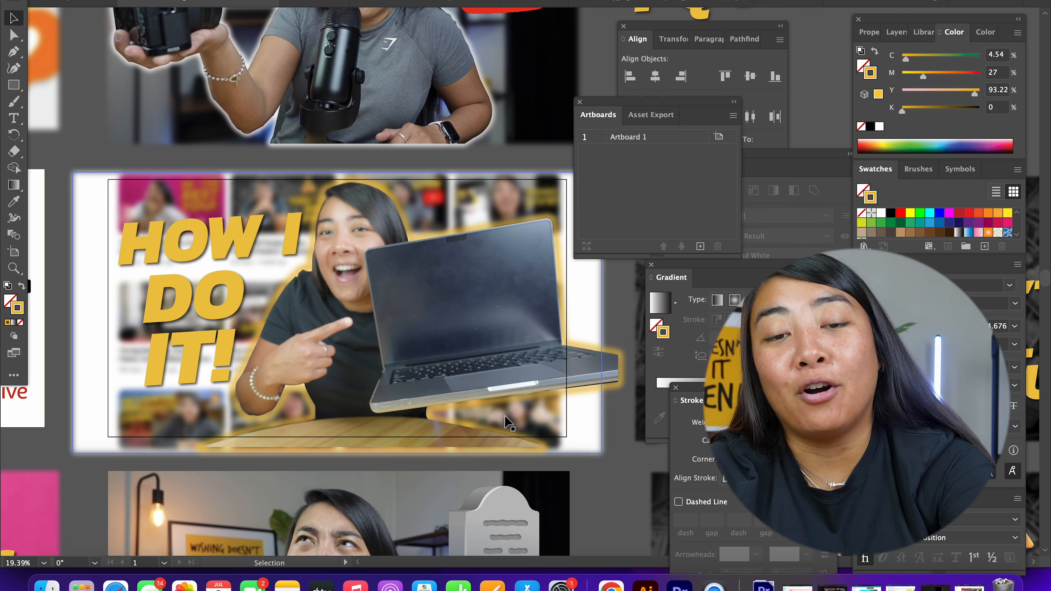
- Switch to Chrome to examine the published thumbnails on the YouTube channel's videos page, and return to Illustrator to compare the new design
{"action": "left_click", "coordinate": [607, 582]}
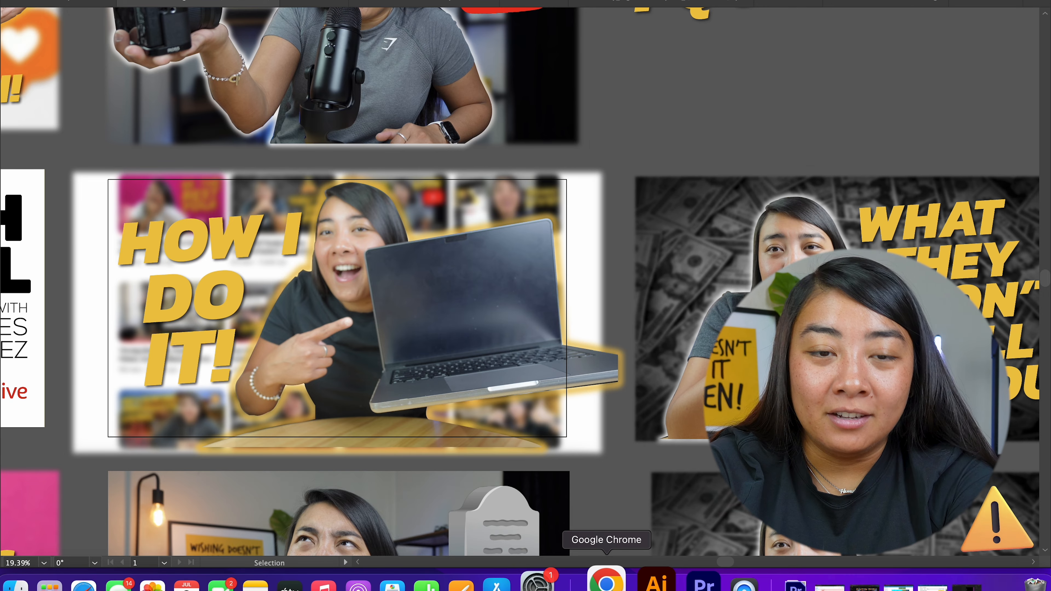
{"action": "scroll", "coordinate": [558, 410], "scroll_direction": "up", "scroll_amount": 2}
{"action": "scroll", "coordinate": [558, 410], "scroll_direction": "down", "scroll_amount": 3}
{"action": "scroll", "coordinate": [558, 410], "scroll_direction": "up", "scroll_amount": 5}
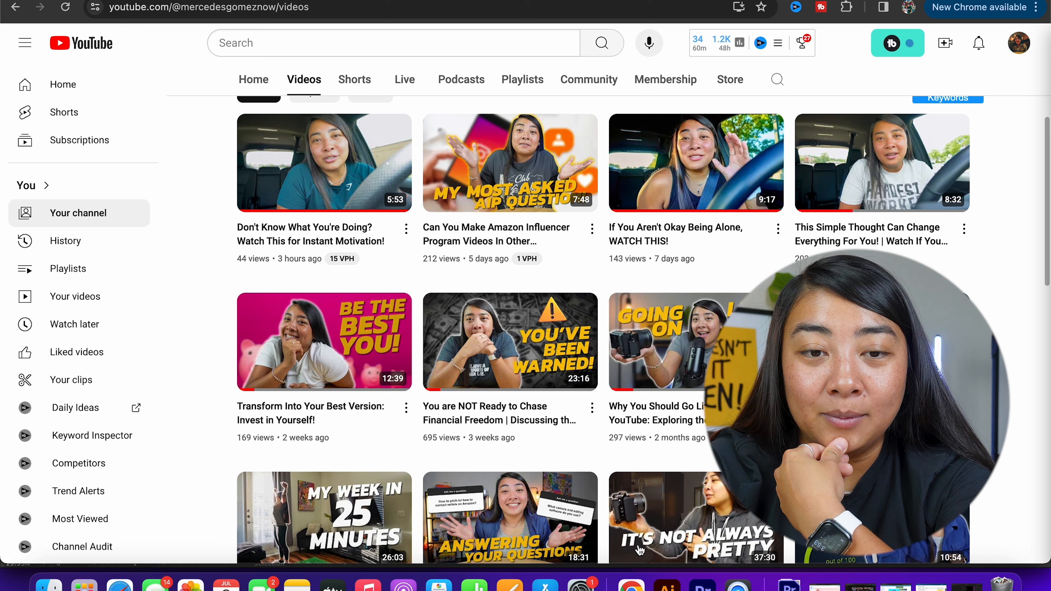
{"action": "scroll", "coordinate": [680, 414], "scroll_direction": "down", "scroll_amount": 2}
{"action": "scroll", "coordinate": [680, 414], "scroll_direction": "down", "scroll_amount": 6}
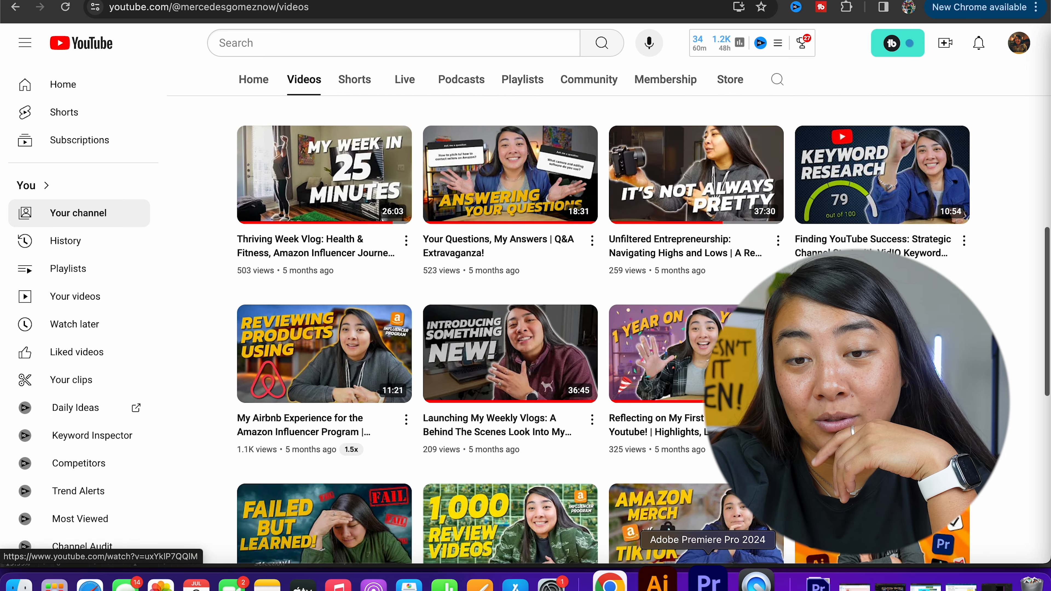
{"action": "left_click", "coordinate": [667, 585]}
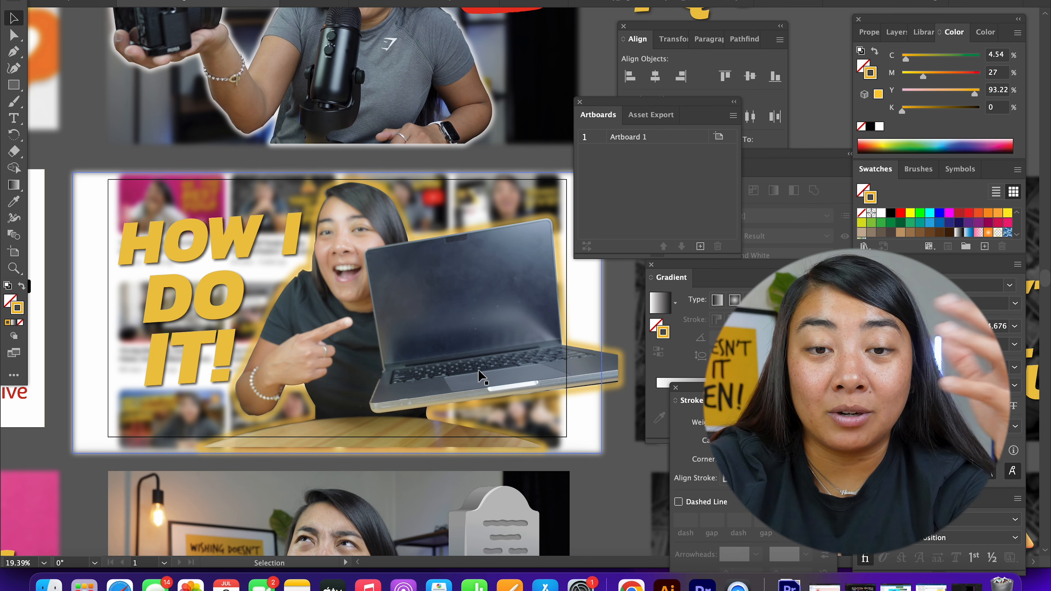
{"action": "scroll", "coordinate": [479, 382], "scroll_direction": "down", "scroll_amount": 4}
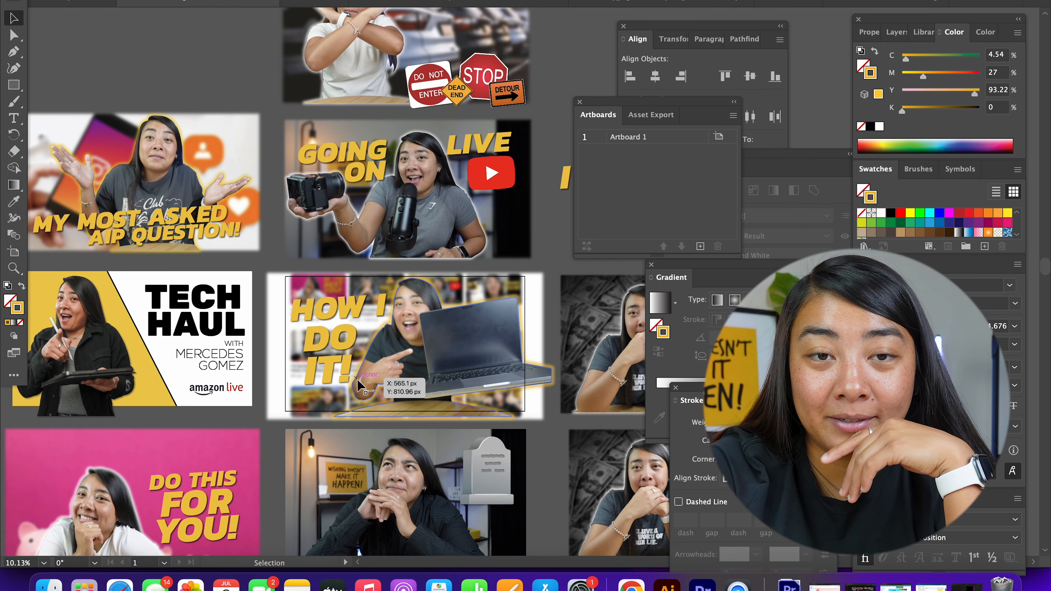
- Reposition the small shrugging-woman cut-out on the laptop's screen, shifting it slightly up
{"action": "scroll", "coordinate": [357, 378], "scroll_direction": "down", "scroll_amount": 3}
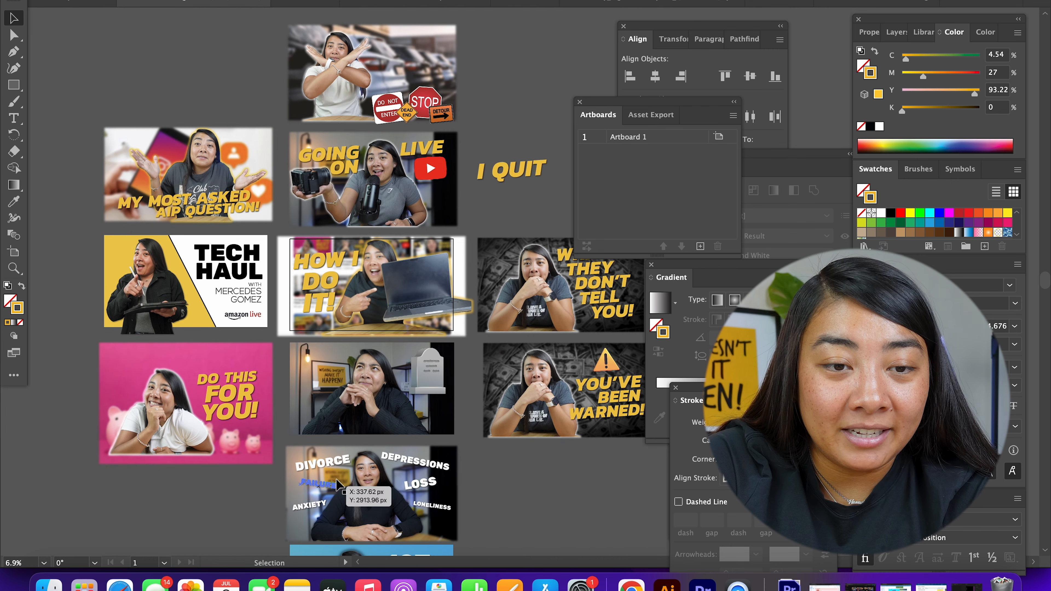
{"action": "scroll", "coordinate": [555, 257], "scroll_direction": "up", "scroll_amount": 3}
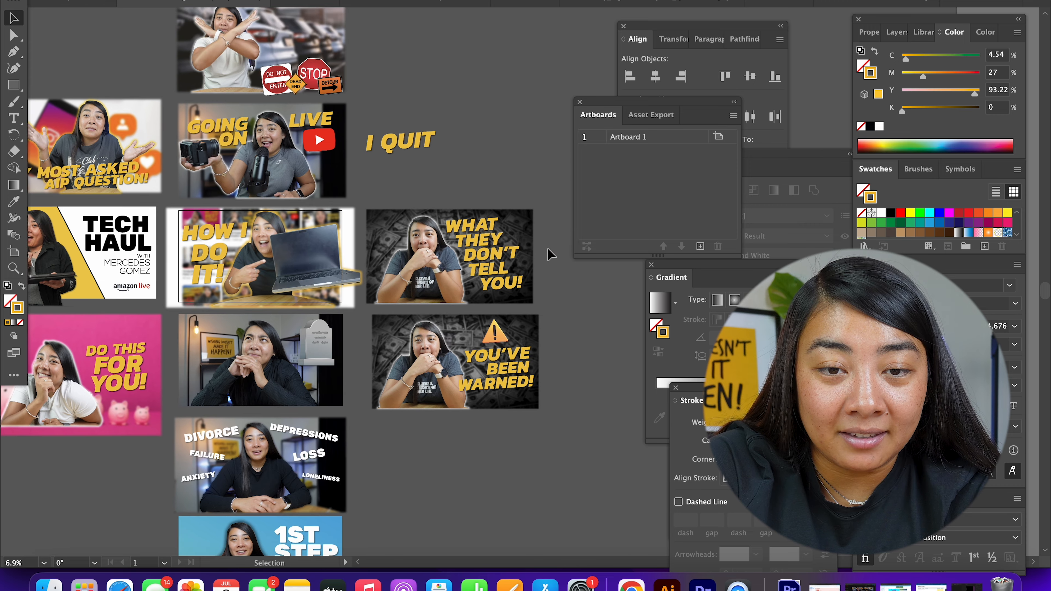
{"action": "scroll", "coordinate": [505, 261], "scroll_direction": "down", "scroll_amount": 3}
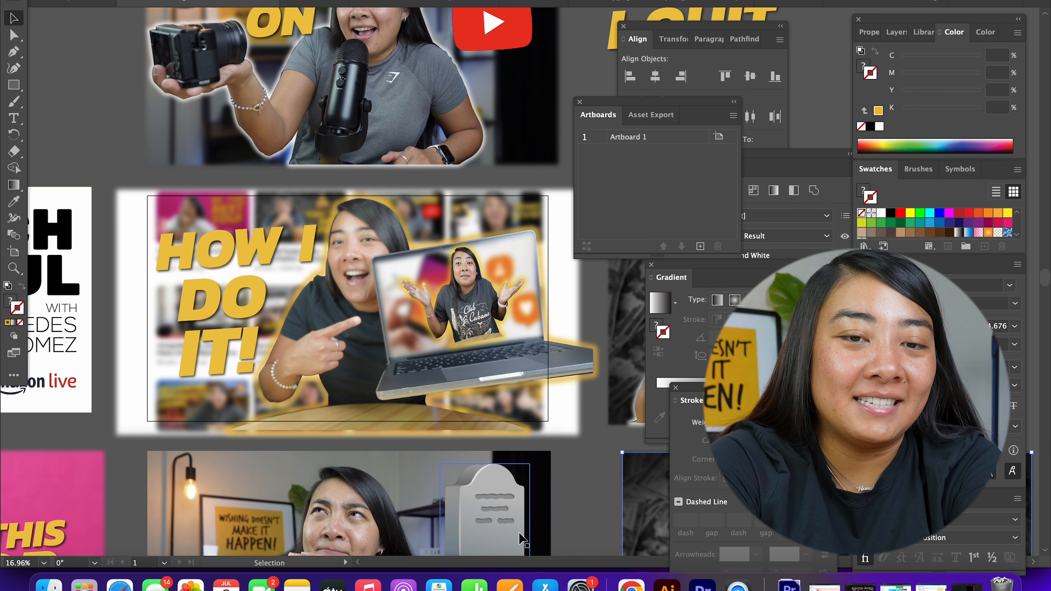
{"action": "left_click", "coordinate": [475, 328]}
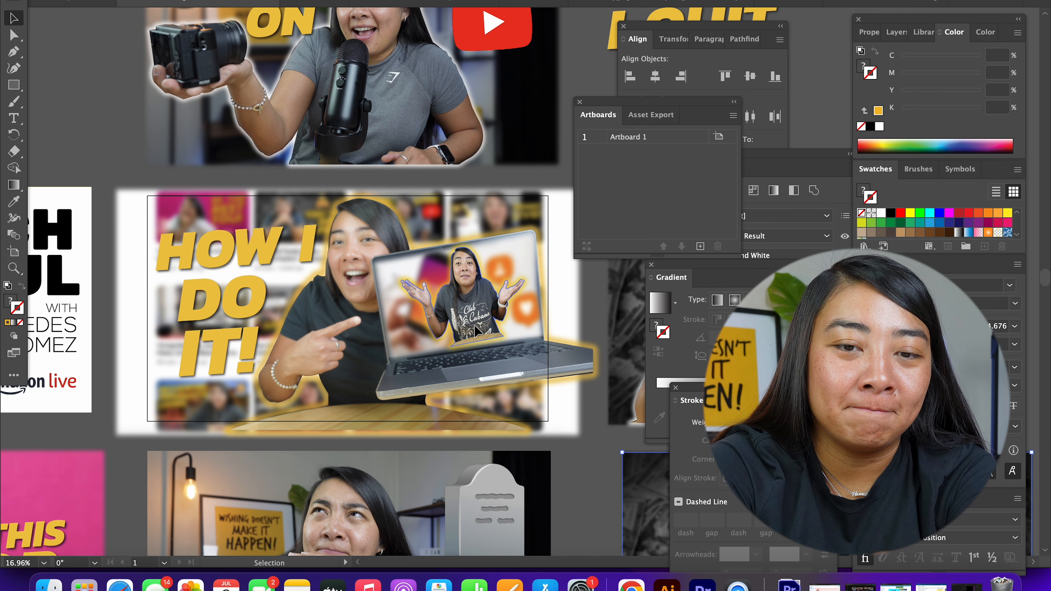
{"action": "scroll", "coordinate": [480, 308], "scroll_direction": "up", "scroll_amount": 1}
{"action": "scroll", "coordinate": [482, 316], "scroll_direction": "up", "scroll_amount": 3}
{"action": "left_click_drag", "start_coordinate": [477, 317], "coordinate": [479, 311]}
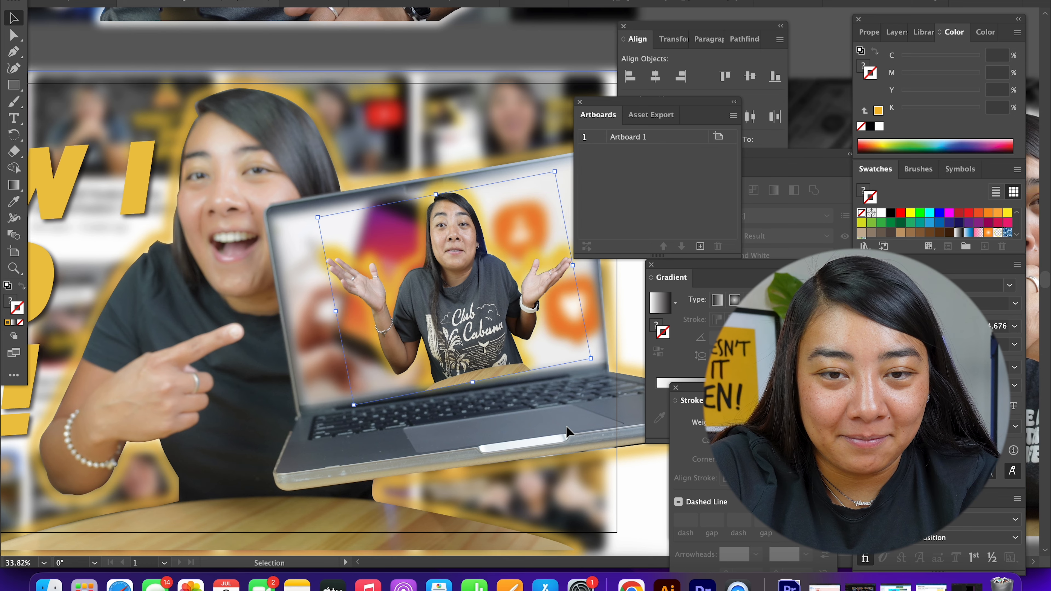
- Examine the "HOW I DO IT!" thumbnail at several zoom levels beside the neighbouring designs
{"action": "scroll", "coordinate": [559, 422], "scroll_direction": "down", "scroll_amount": 2}
{"action": "scroll", "coordinate": [105, 164], "scroll_direction": "down", "scroll_amount": 3}
{"action": "scroll", "coordinate": [124, 159], "scroll_direction": "up", "scroll_amount": 3}
{"action": "scroll", "coordinate": [124, 160], "scroll_direction": "left", "scroll_amount": 3}
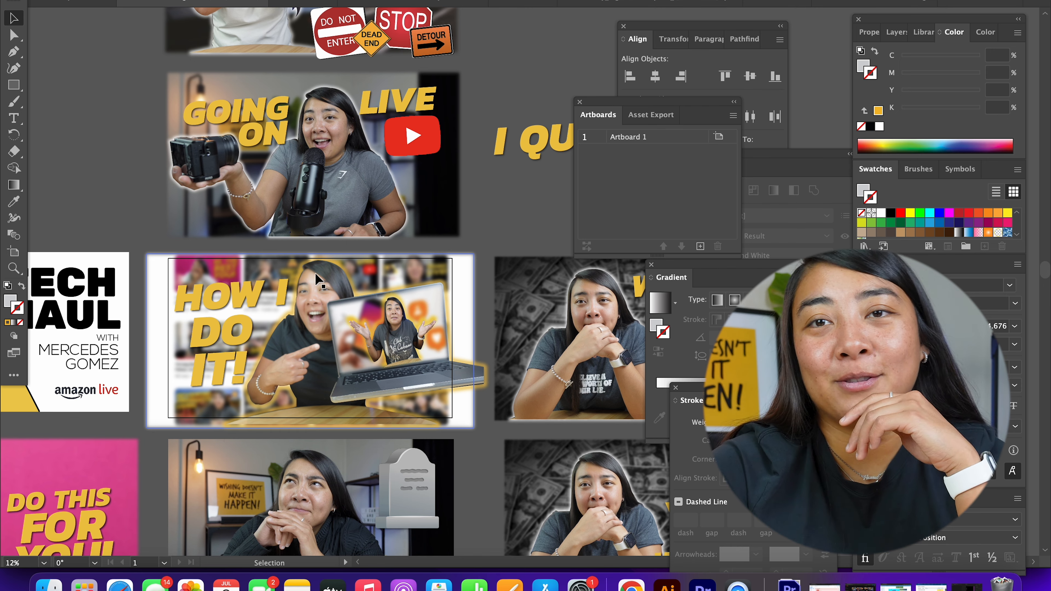
{"action": "scroll", "coordinate": [338, 417], "scroll_direction": "up", "scroll_amount": 1}
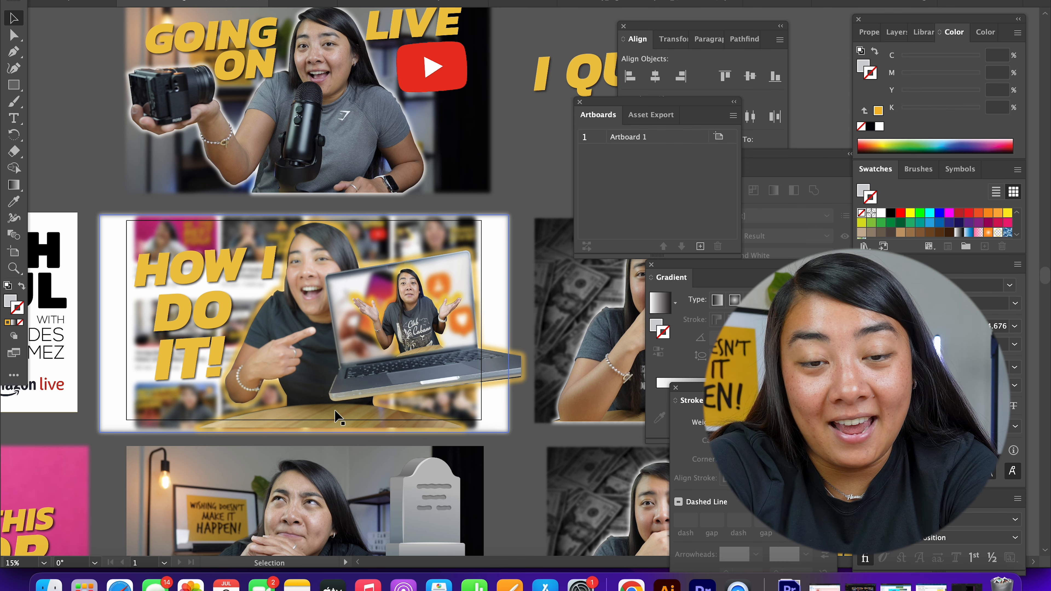
{"action": "scroll", "coordinate": [315, 404], "scroll_direction": "down", "scroll_amount": 3}
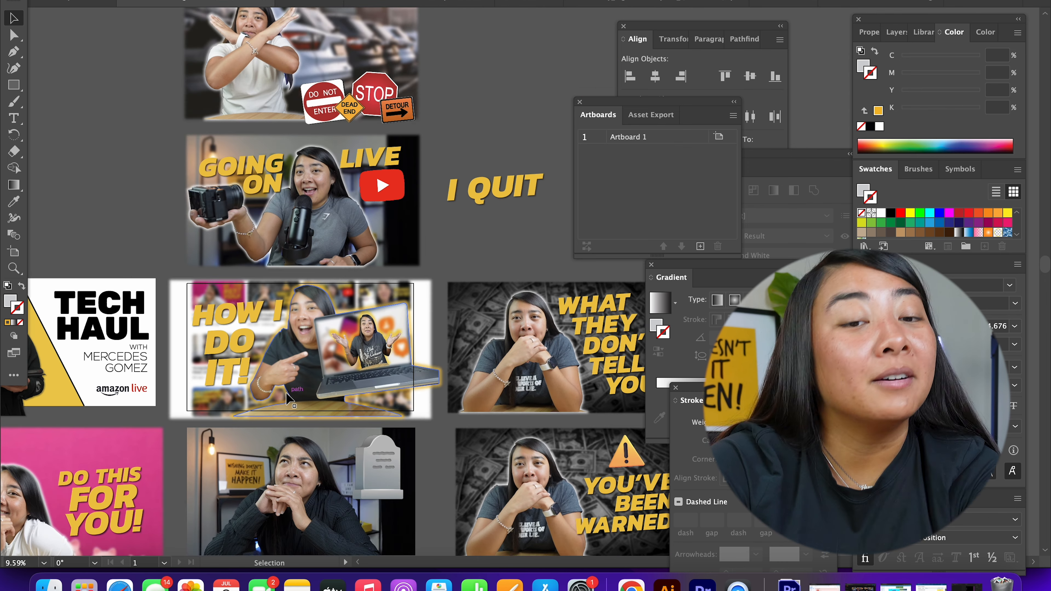
{"action": "scroll", "coordinate": [255, 448], "scroll_direction": "up", "scroll_amount": 1}
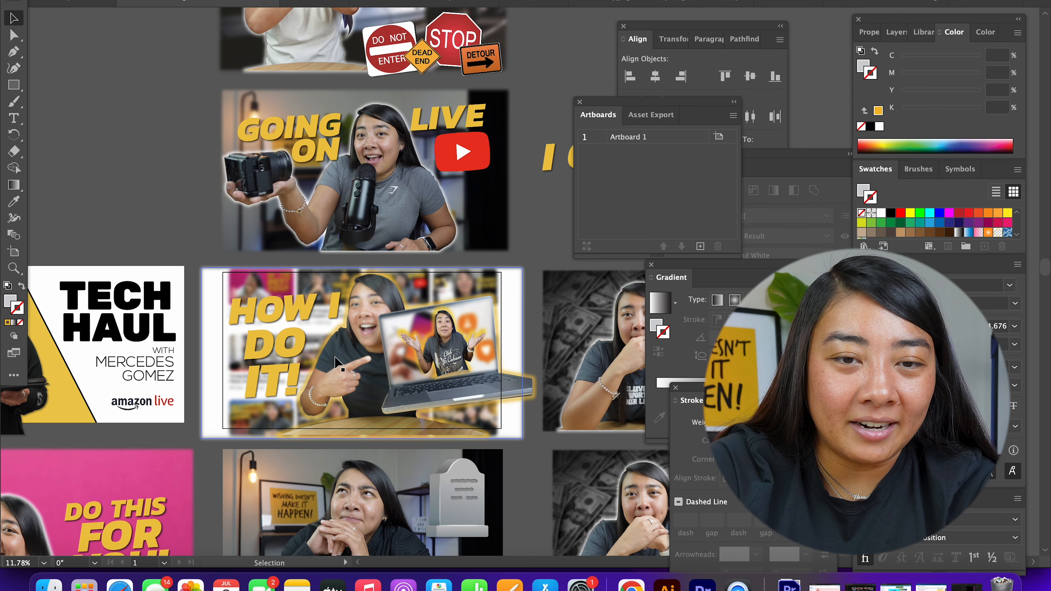
- Copy the YouTube logo from the "GOING ON LIVE" thumbnail to beneath "IT!" and scale the copy down
{"action": "left_click", "coordinate": [485, 155]}
{"action": "scroll", "coordinate": [202, 235], "scroll_direction": "down", "scroll_amount": 3}
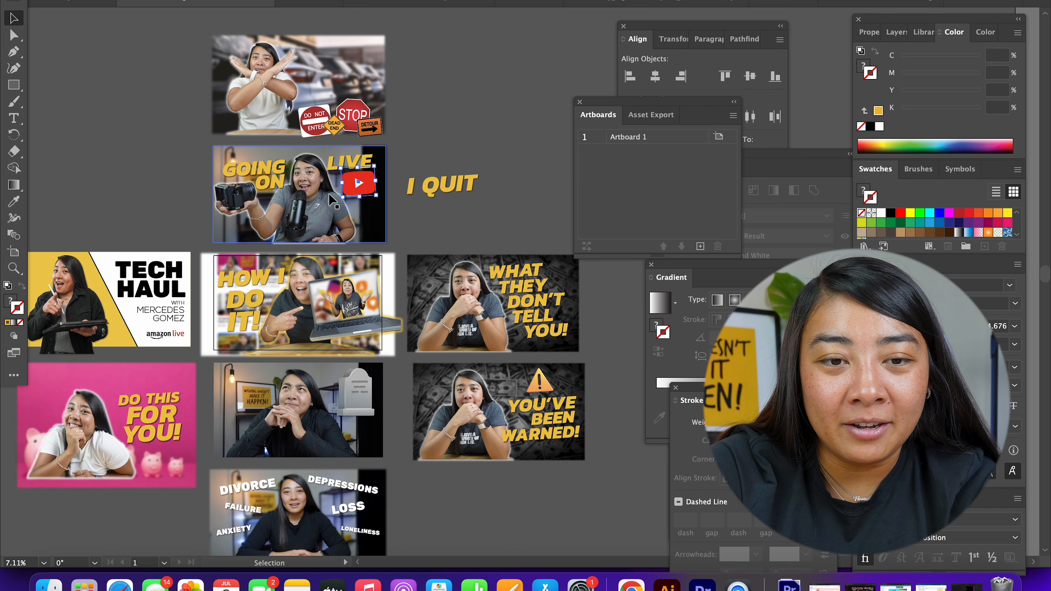
{"action": "scroll", "coordinate": [385, 183], "scroll_direction": "up", "scroll_amount": 3}
{"action": "left_click_drag", "start_coordinate": [416, 163], "coordinate": [248, 416]}
{"action": "scroll", "coordinate": [250, 416], "scroll_direction": "up", "scroll_amount": 2}
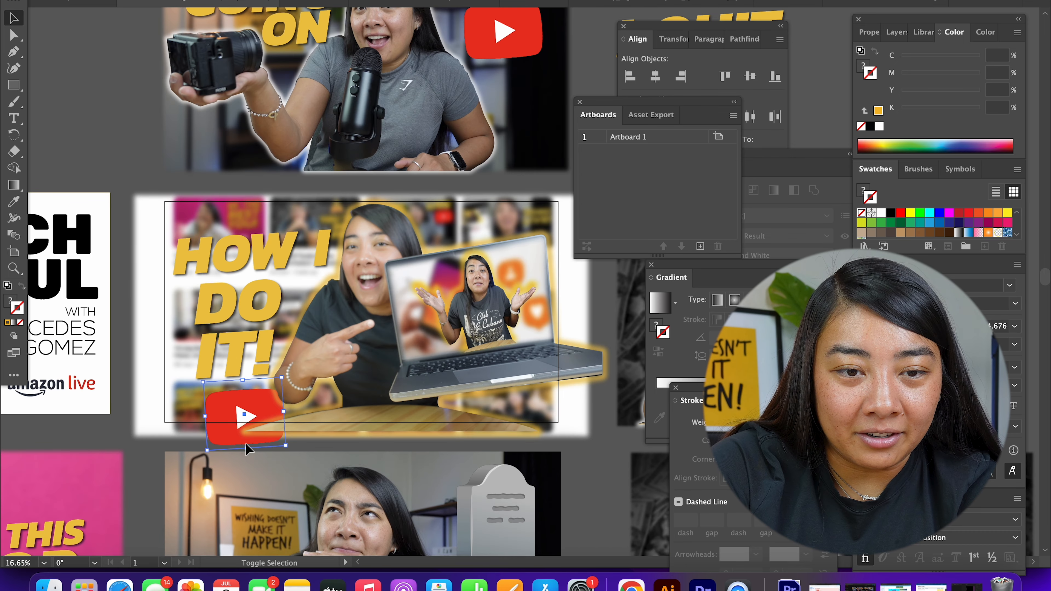
{"action": "scroll", "coordinate": [247, 450], "scroll_direction": "up", "scroll_amount": 1}
{"action": "left_click_drag", "start_coordinate": [248, 453], "coordinate": [233, 389]}
- Shift the "HOW I DO IT!" text lines slightly up and nudge the YouTube logo into place beneath them
{"action": "left_click", "coordinate": [234, 309], "text": "shift"}
{"action": "left_click", "coordinate": [253, 242], "text": "shift"}
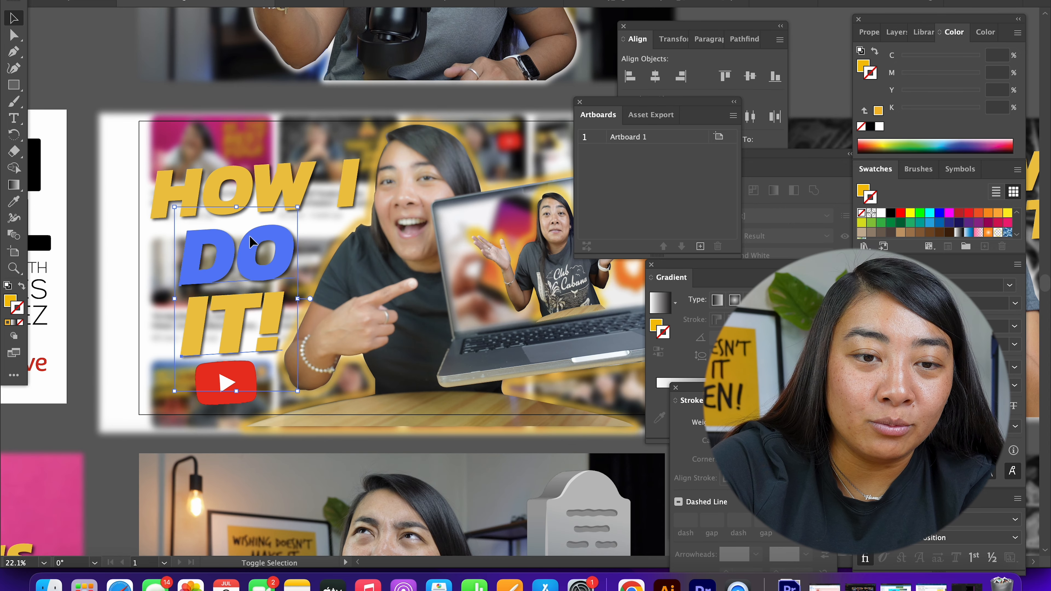
{"action": "left_click", "coordinate": [296, 185], "text": "shift"}
{"action": "left_click_drag", "start_coordinate": [296, 185], "coordinate": [297, 173]}
{"action": "left_click", "coordinate": [235, 387], "text": "shift"}
{"action": "left_click_drag", "start_coordinate": [235, 387], "coordinate": [238, 383]}
{"action": "left_click", "coordinate": [243, 454]}
{"action": "scroll", "coordinate": [243, 454], "scroll_direction": "down", "scroll_amount": 2}
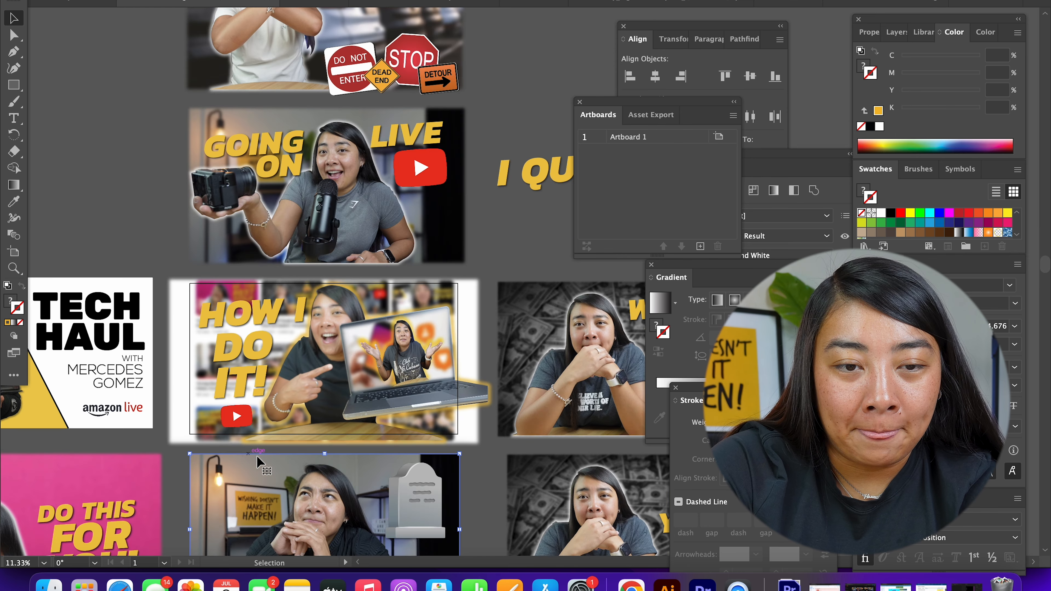
{"action": "scroll", "coordinate": [287, 473], "scroll_direction": "up", "scroll_amount": 1}
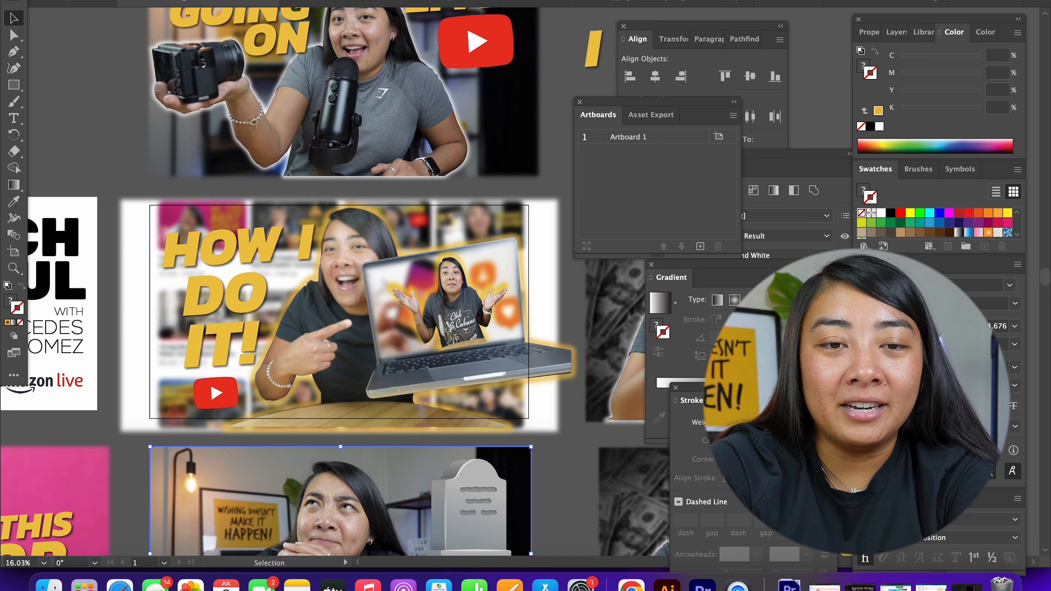
- Preview the thumbnail's web export with Save for Web (Legacy)
{"action": "left_click", "coordinate": [101, 0]}
{"action": "mouse_move", "coordinate": [189, 269]}
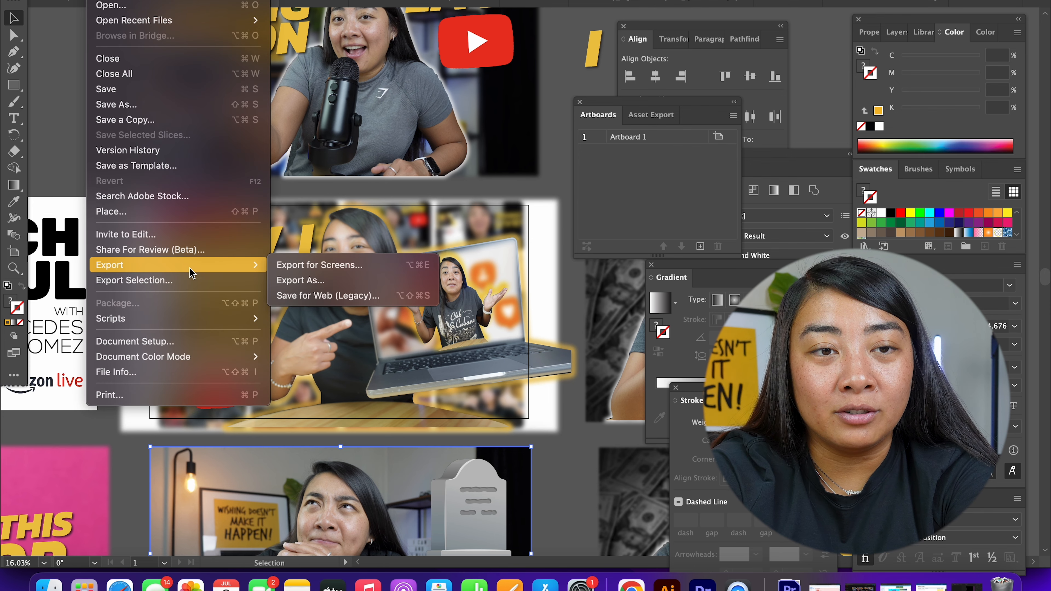
{"action": "left_click", "coordinate": [341, 299]}
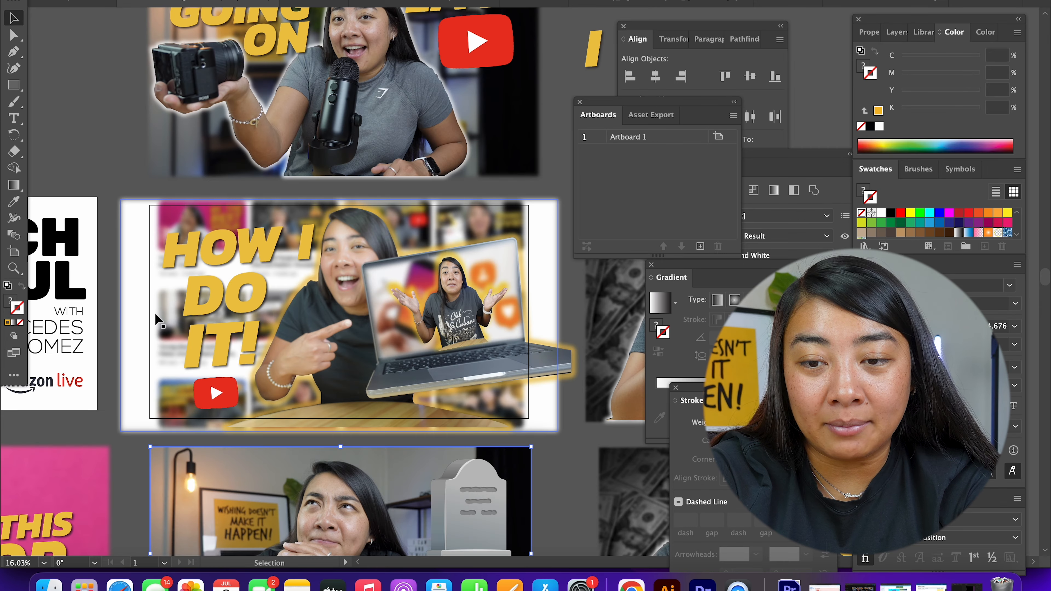
- Enlarge the blurred video-grid background further past the artboard edges and check the crop in the Save for Web preview
{"action": "left_click_drag", "start_coordinate": [120, 432], "coordinate": [112, 436]}
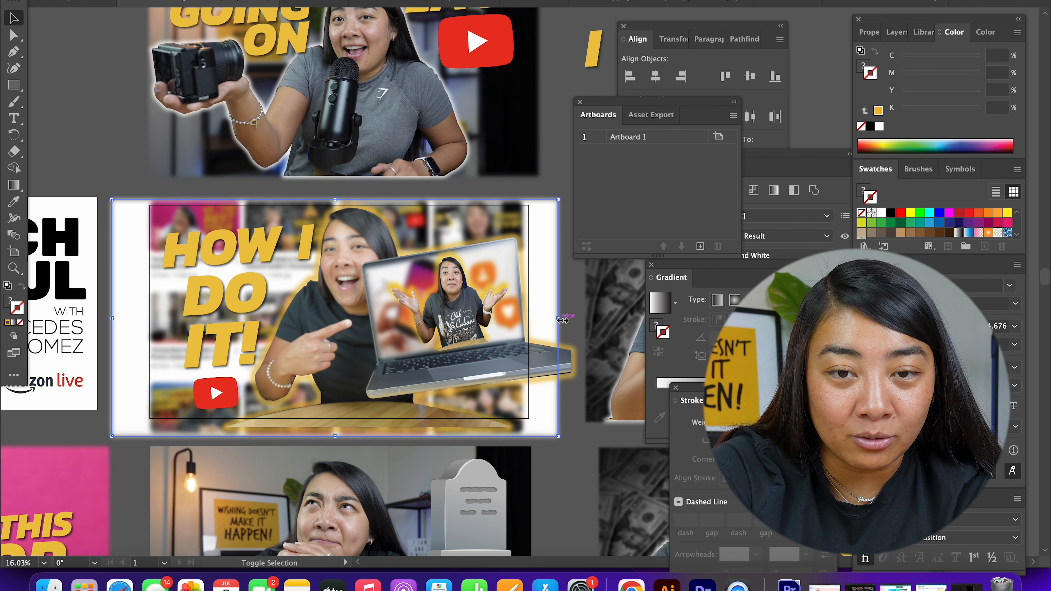
{"action": "left_click_drag", "start_coordinate": [562, 320], "coordinate": [569, 320]}
{"action": "left_click", "coordinate": [99, 1]}
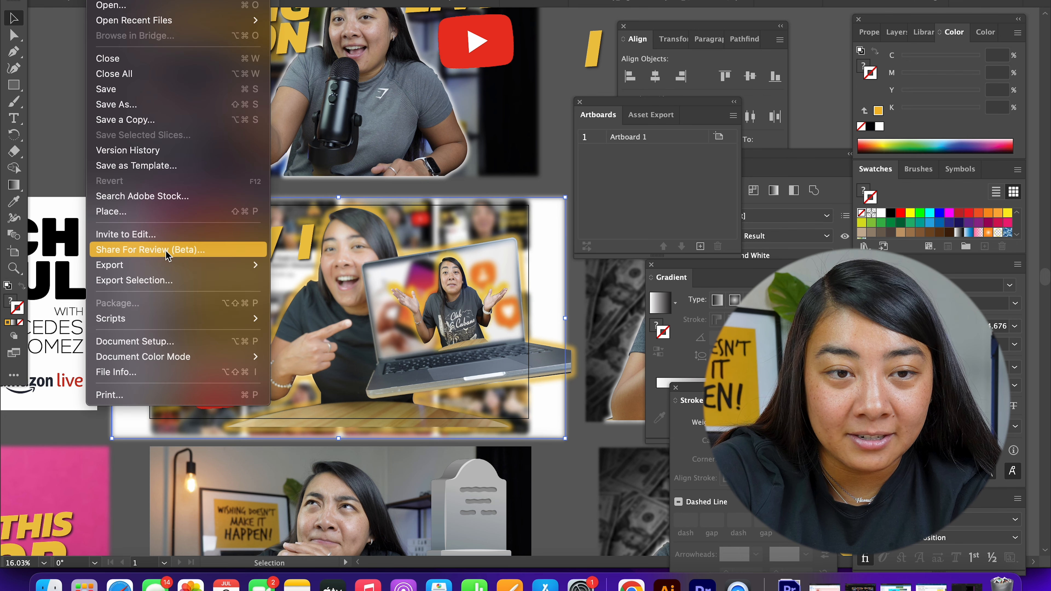
{"action": "mouse_move", "coordinate": [172, 265]}
{"action": "left_click", "coordinate": [364, 289]}
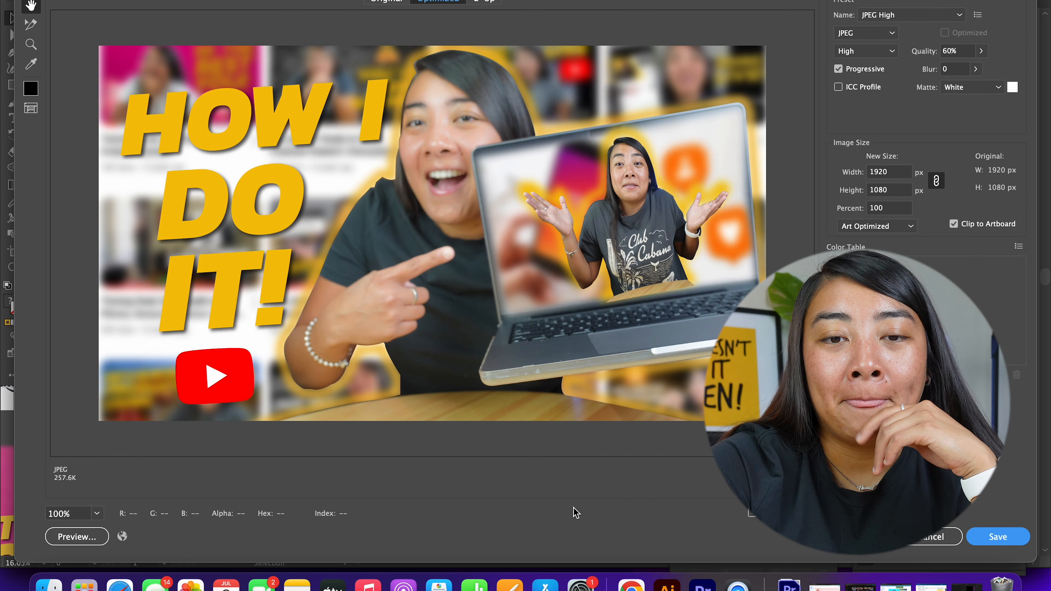
{"action": "left_click", "coordinate": [929, 538]}
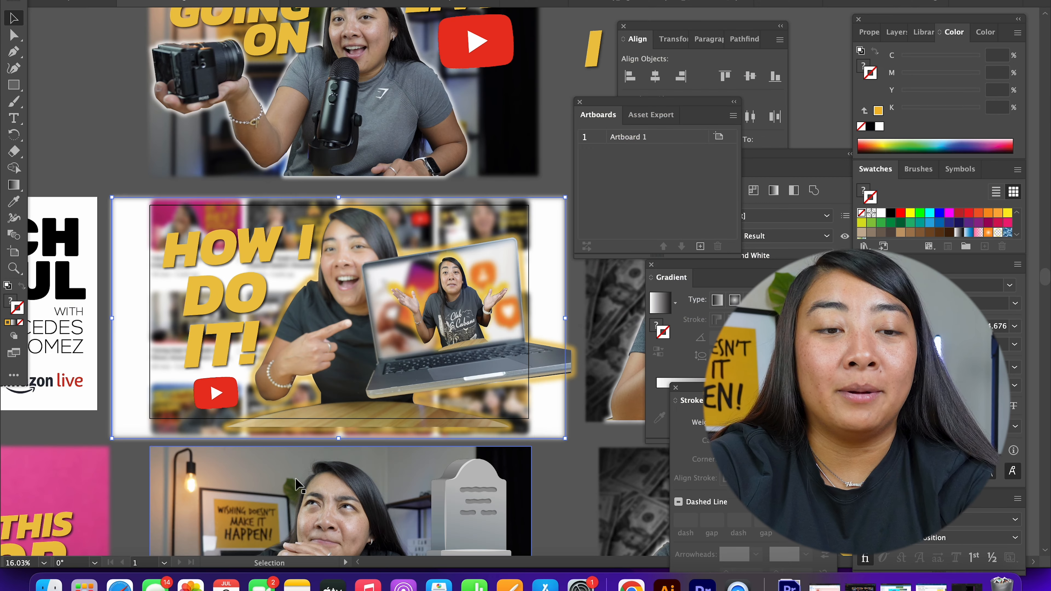
- Extend the blurred background a little further beyond the artboard's left edge and recheck it in the Save for Web preview
{"action": "left_click_drag", "start_coordinate": [112, 318], "coordinate": [106, 318]}
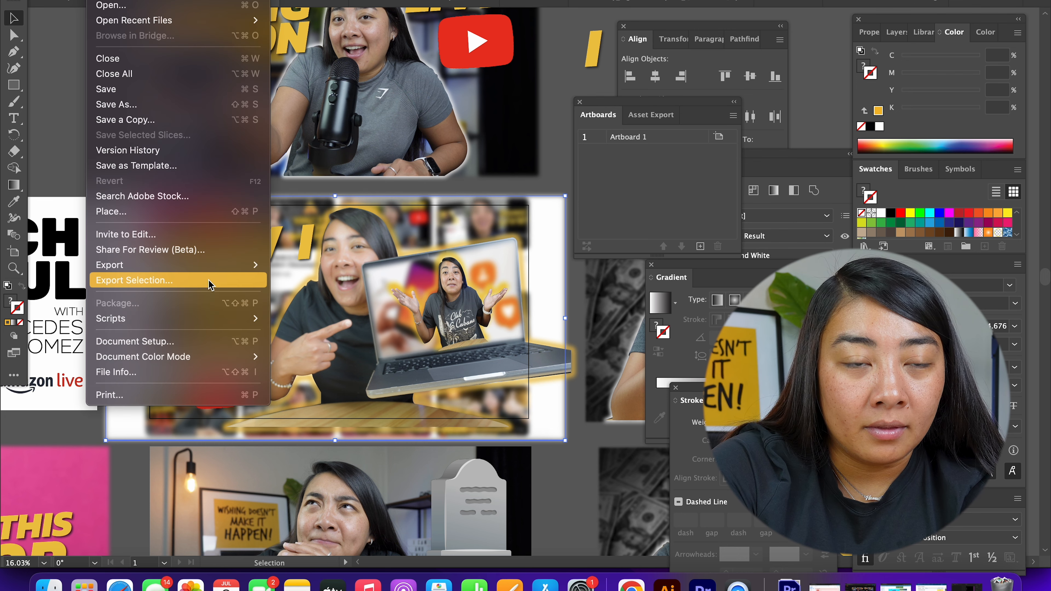
{"action": "mouse_move", "coordinate": [211, 272]}
{"action": "left_click", "coordinate": [392, 295]}
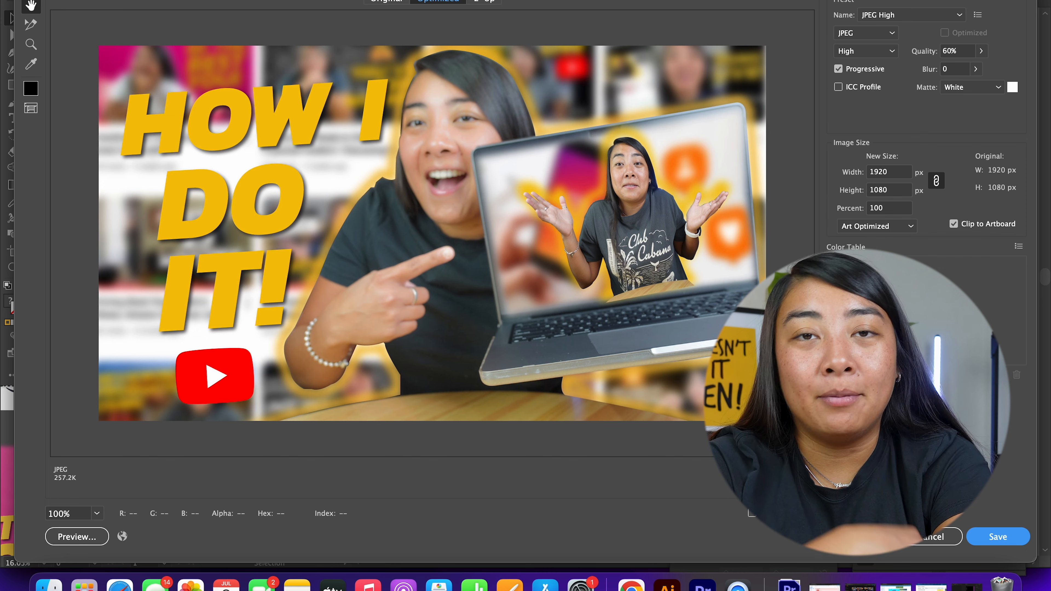
{"action": "left_click", "coordinate": [950, 543]}
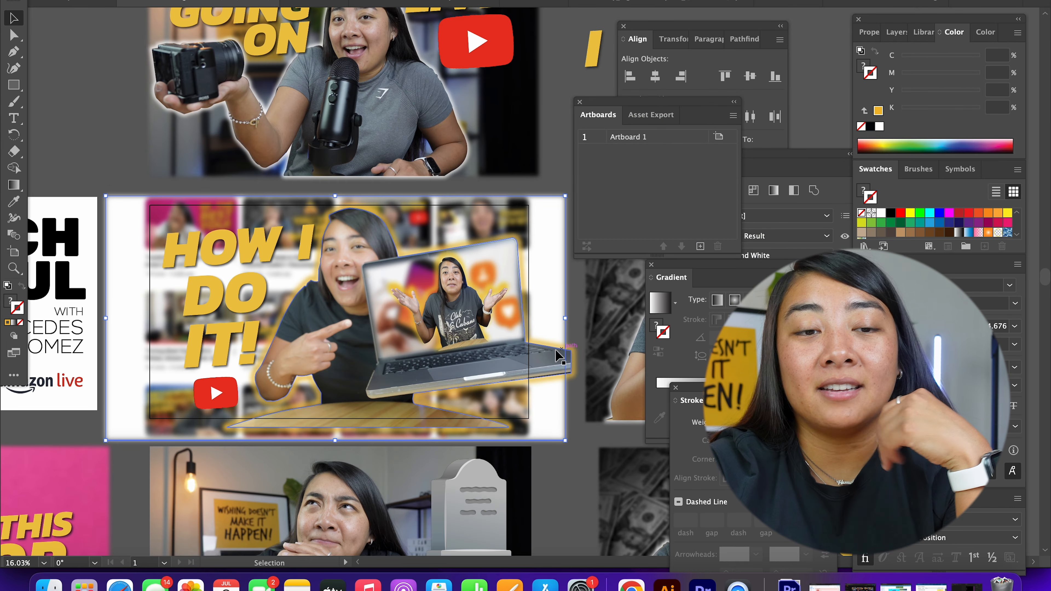
- Extend the blurred background slightly beyond the artboard's right edge and remove the YouTube logo beneath the text
{"action": "left_click_drag", "start_coordinate": [567, 318], "coordinate": [572, 318]}
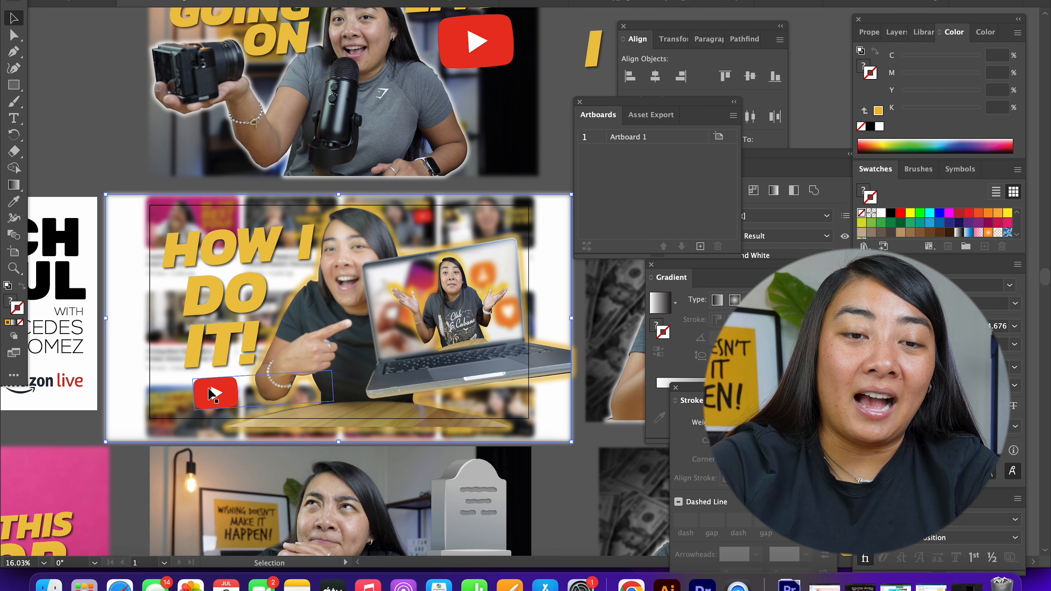
{"action": "key", "text": "super+z"}
{"action": "key", "text": "super+z"}
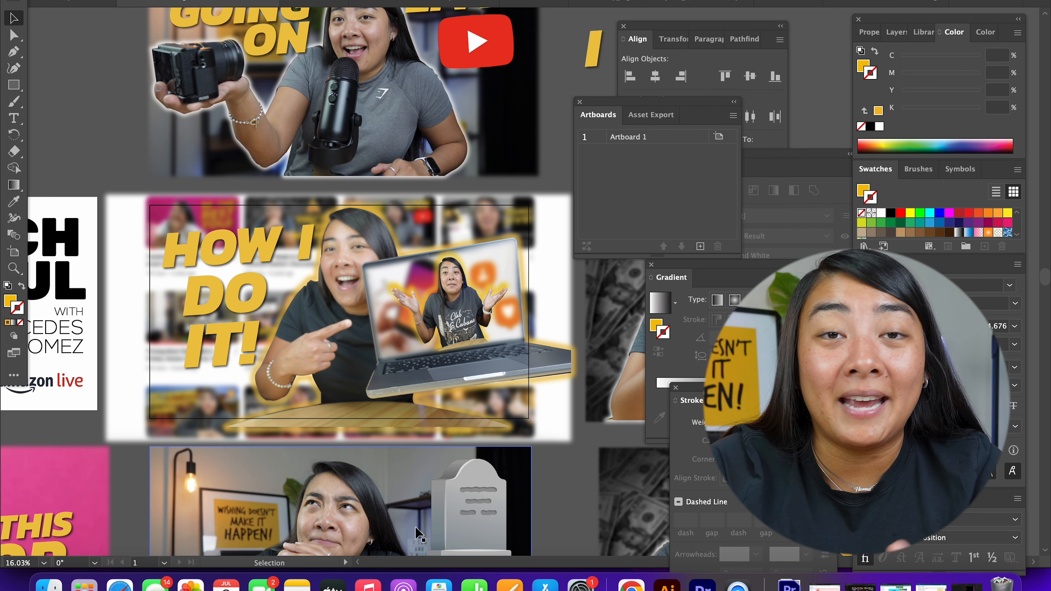
- Move the three "HOW I DO IT!" text lines together about 22 px left and 42 px down
{"action": "left_click", "coordinate": [232, 248]}
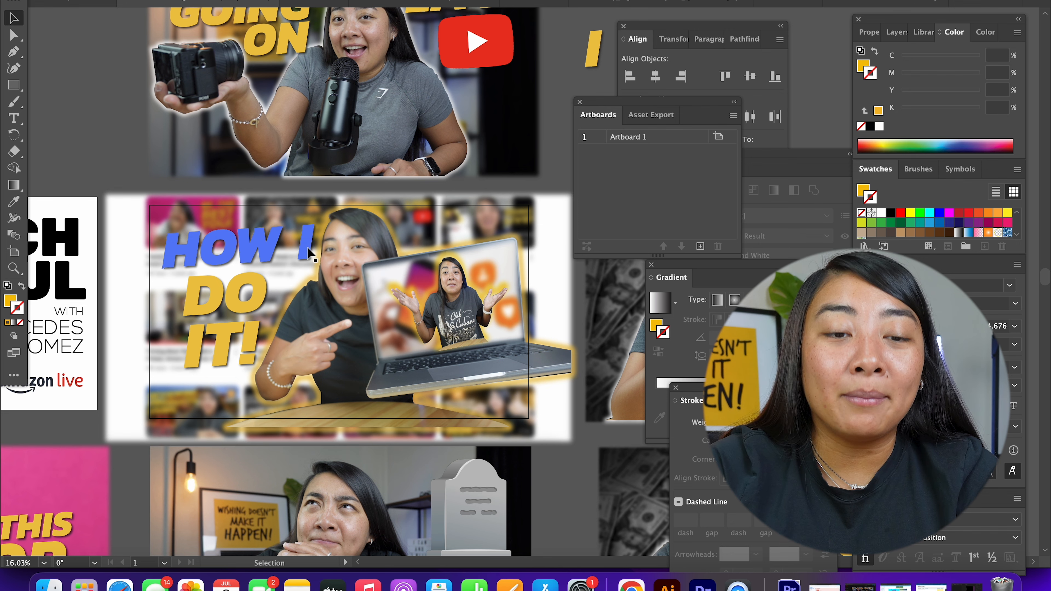
{"action": "left_click", "coordinate": [236, 299], "text": "shift"}
{"action": "left_click", "coordinate": [229, 352], "text": "shift"}
{"action": "left_click_drag", "start_coordinate": [227, 315], "coordinate": [226, 318]}
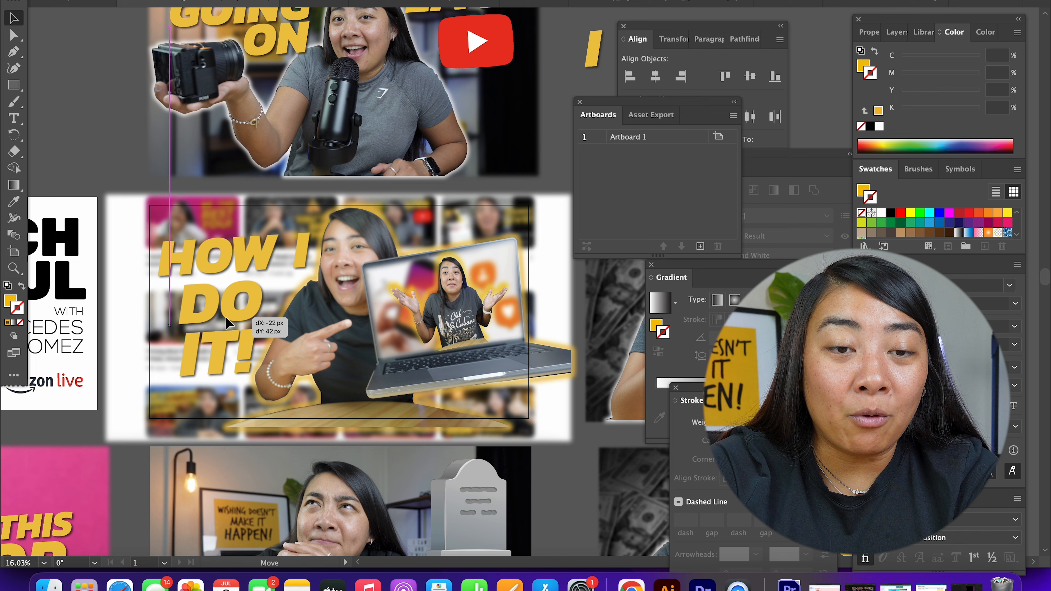
{"action": "left_click", "coordinate": [555, 108]}
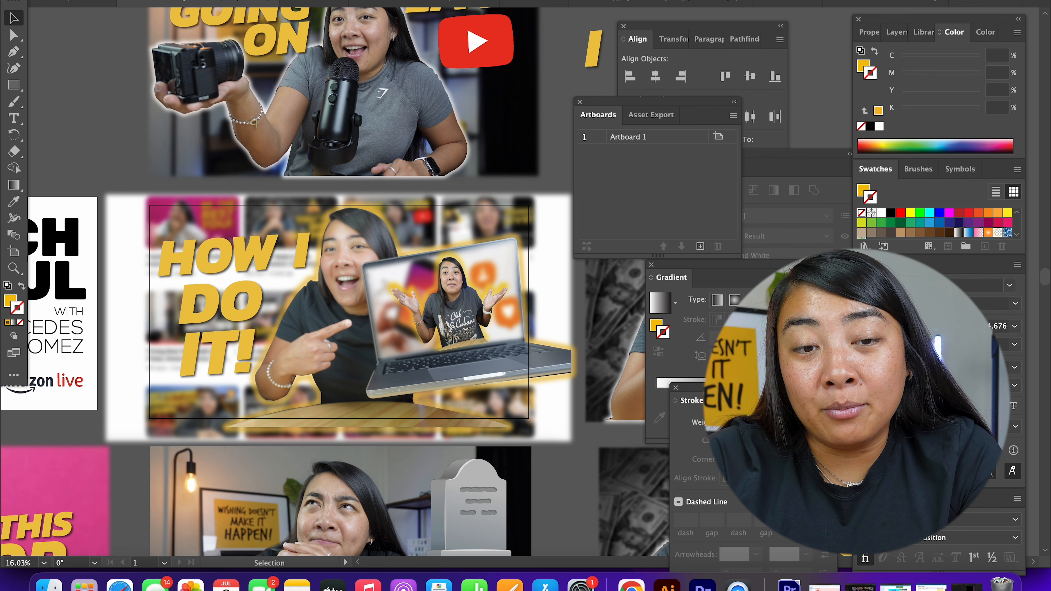
- Export the finished thumbnail with Save for Web (Legacy)
{"action": "left_click", "coordinate": [101, 1]}
{"action": "mouse_move", "coordinate": [174, 265]}
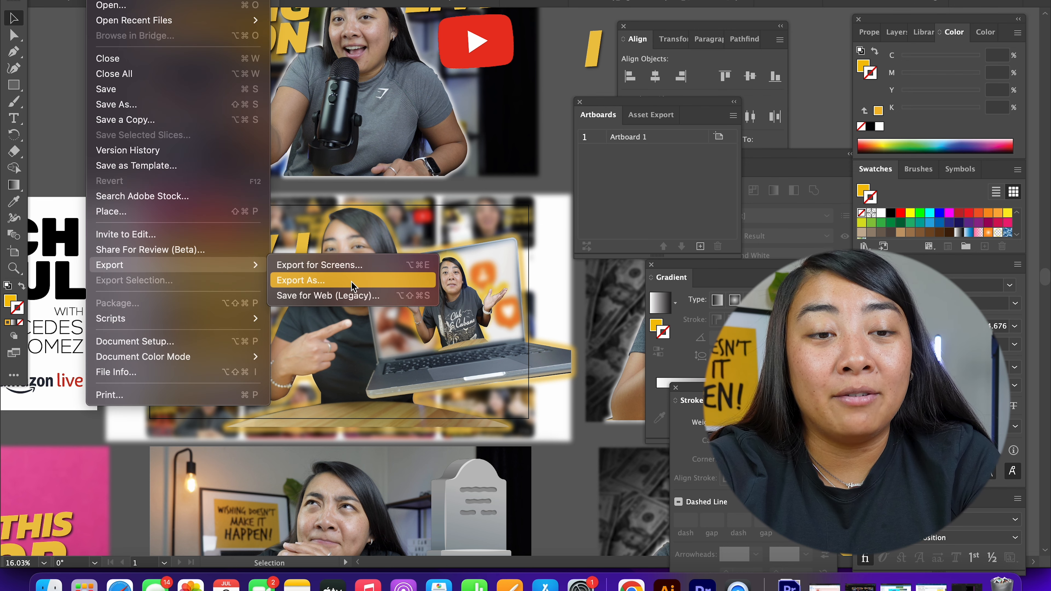
{"action": "left_click", "coordinate": [354, 297]}
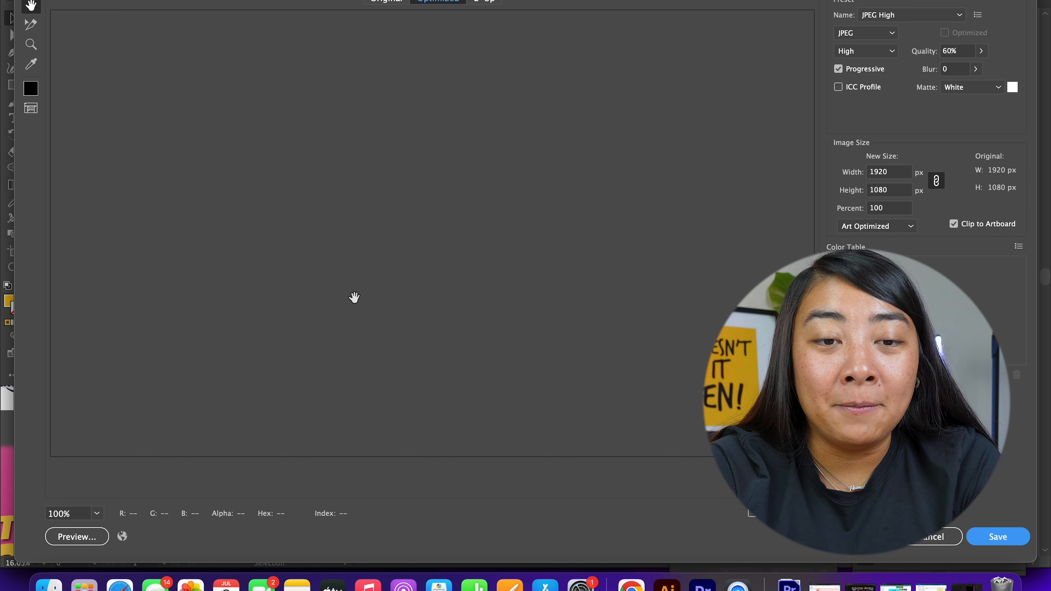